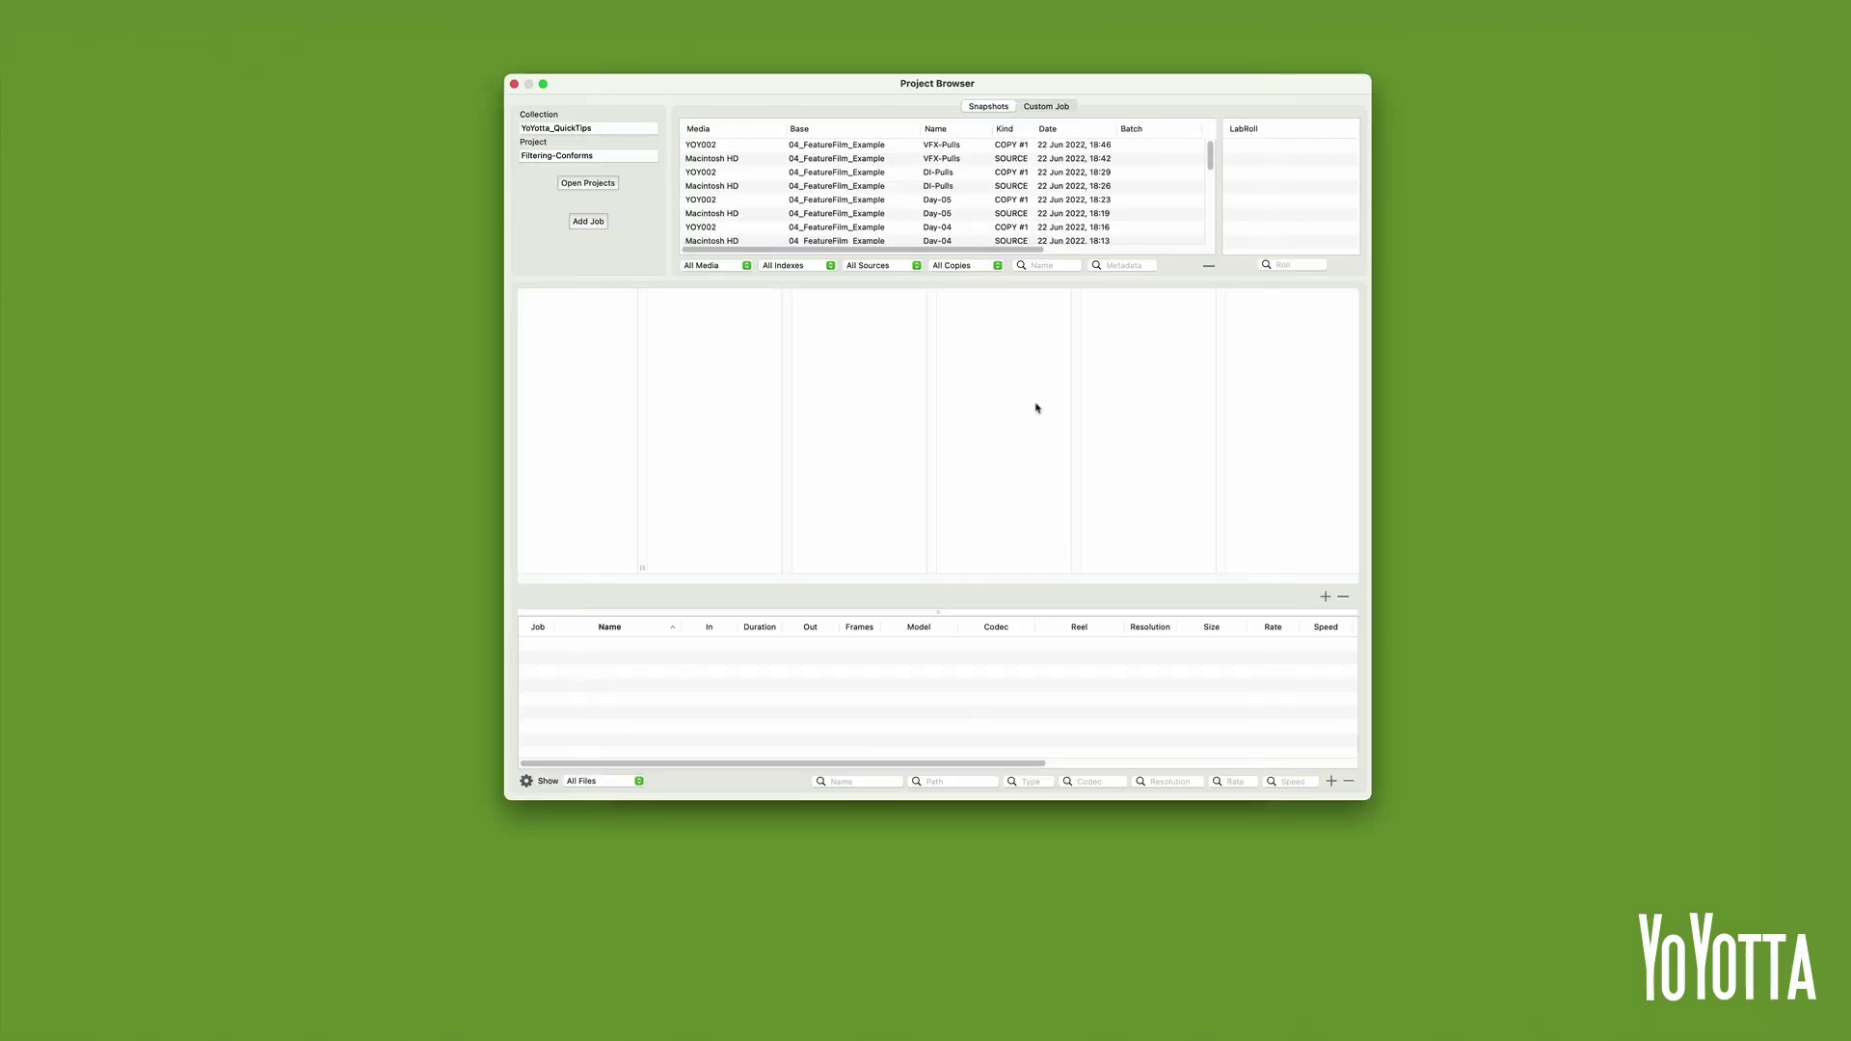
Step: Copy and verify the 10 BRAW clips, then store a source index in the Source Browser
scroll(1189, 188, down, 5)
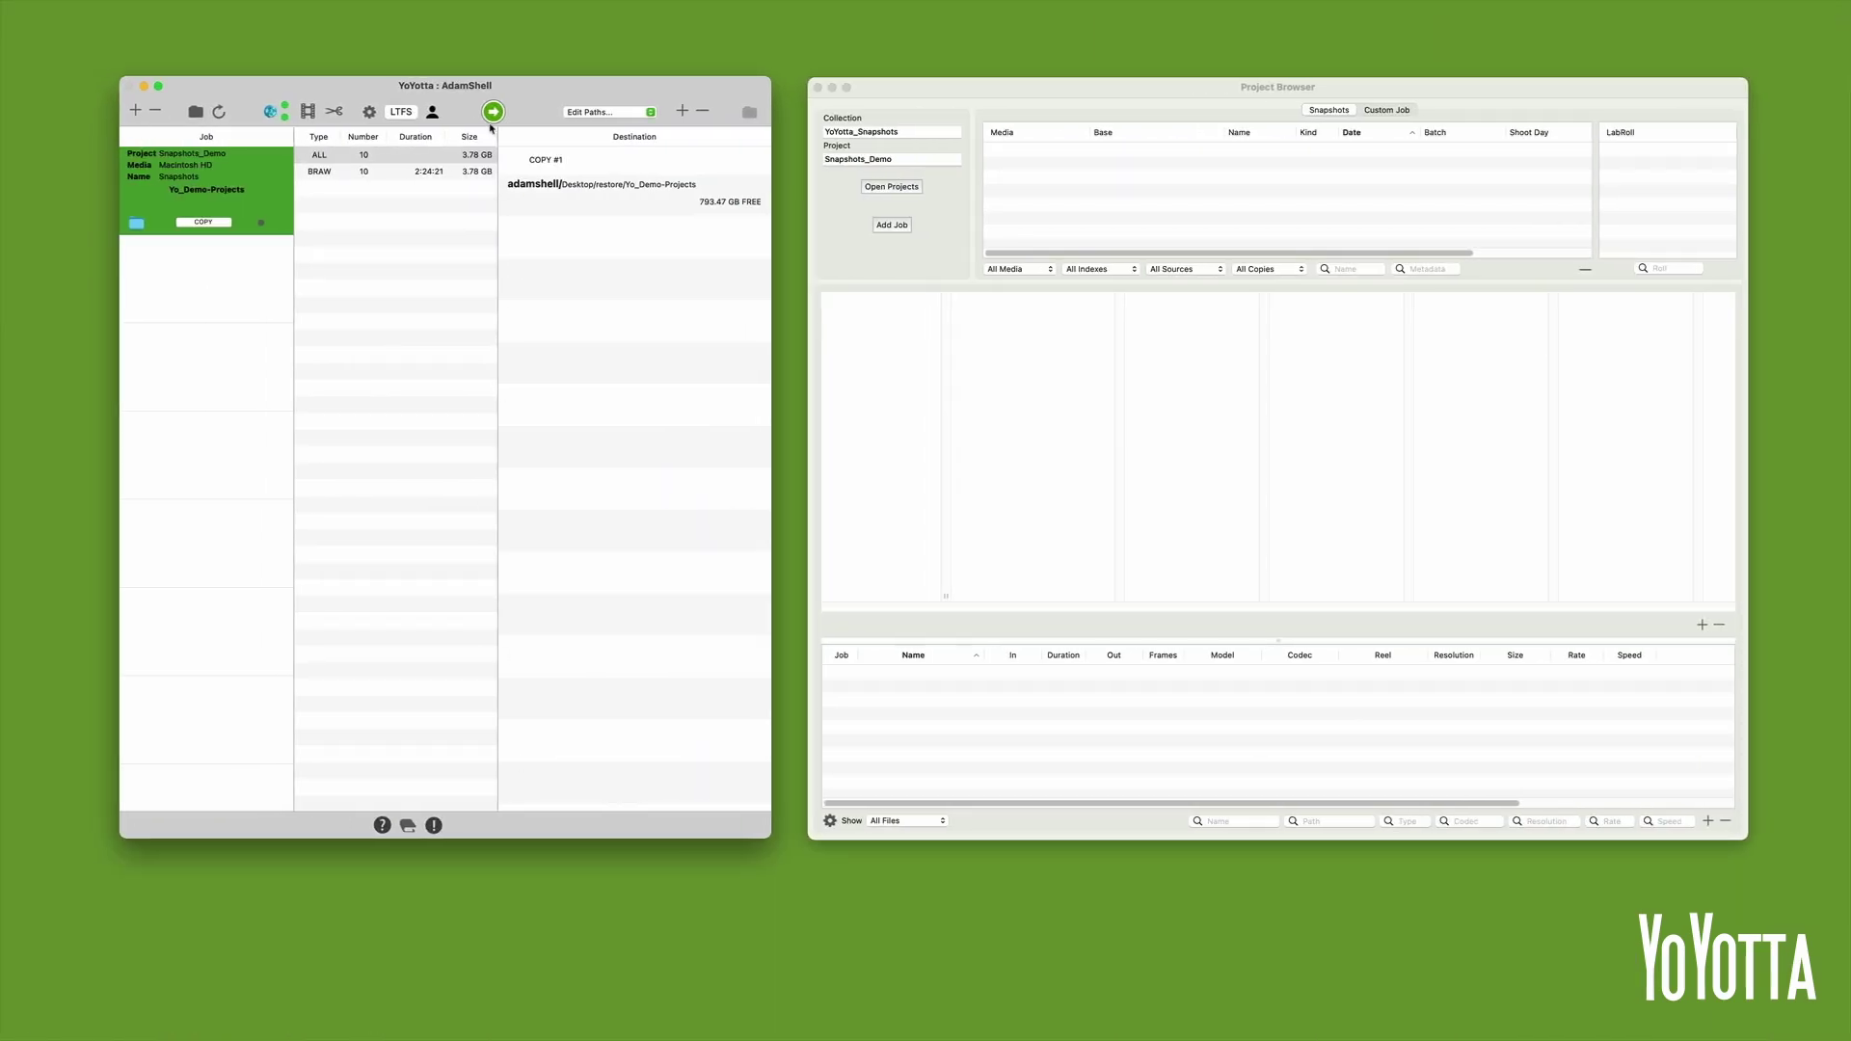
click(493, 113)
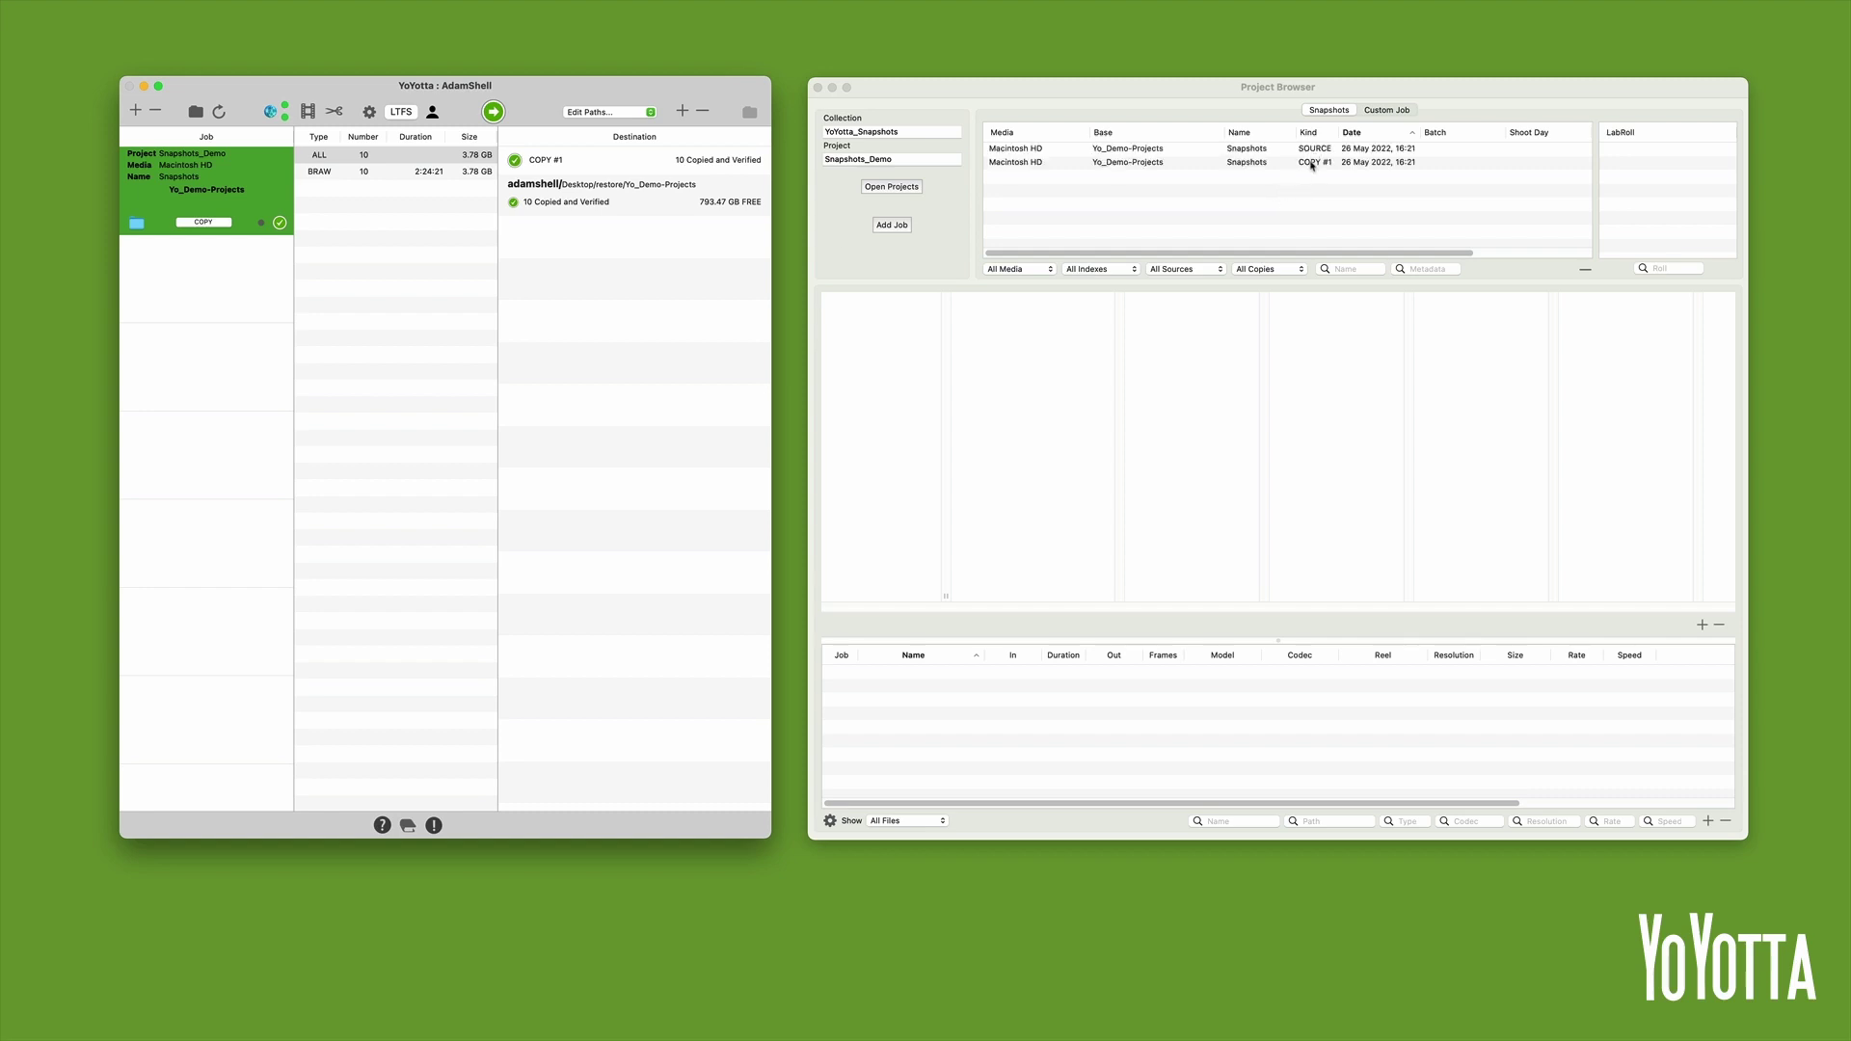
click(196, 112)
click(224, 216)
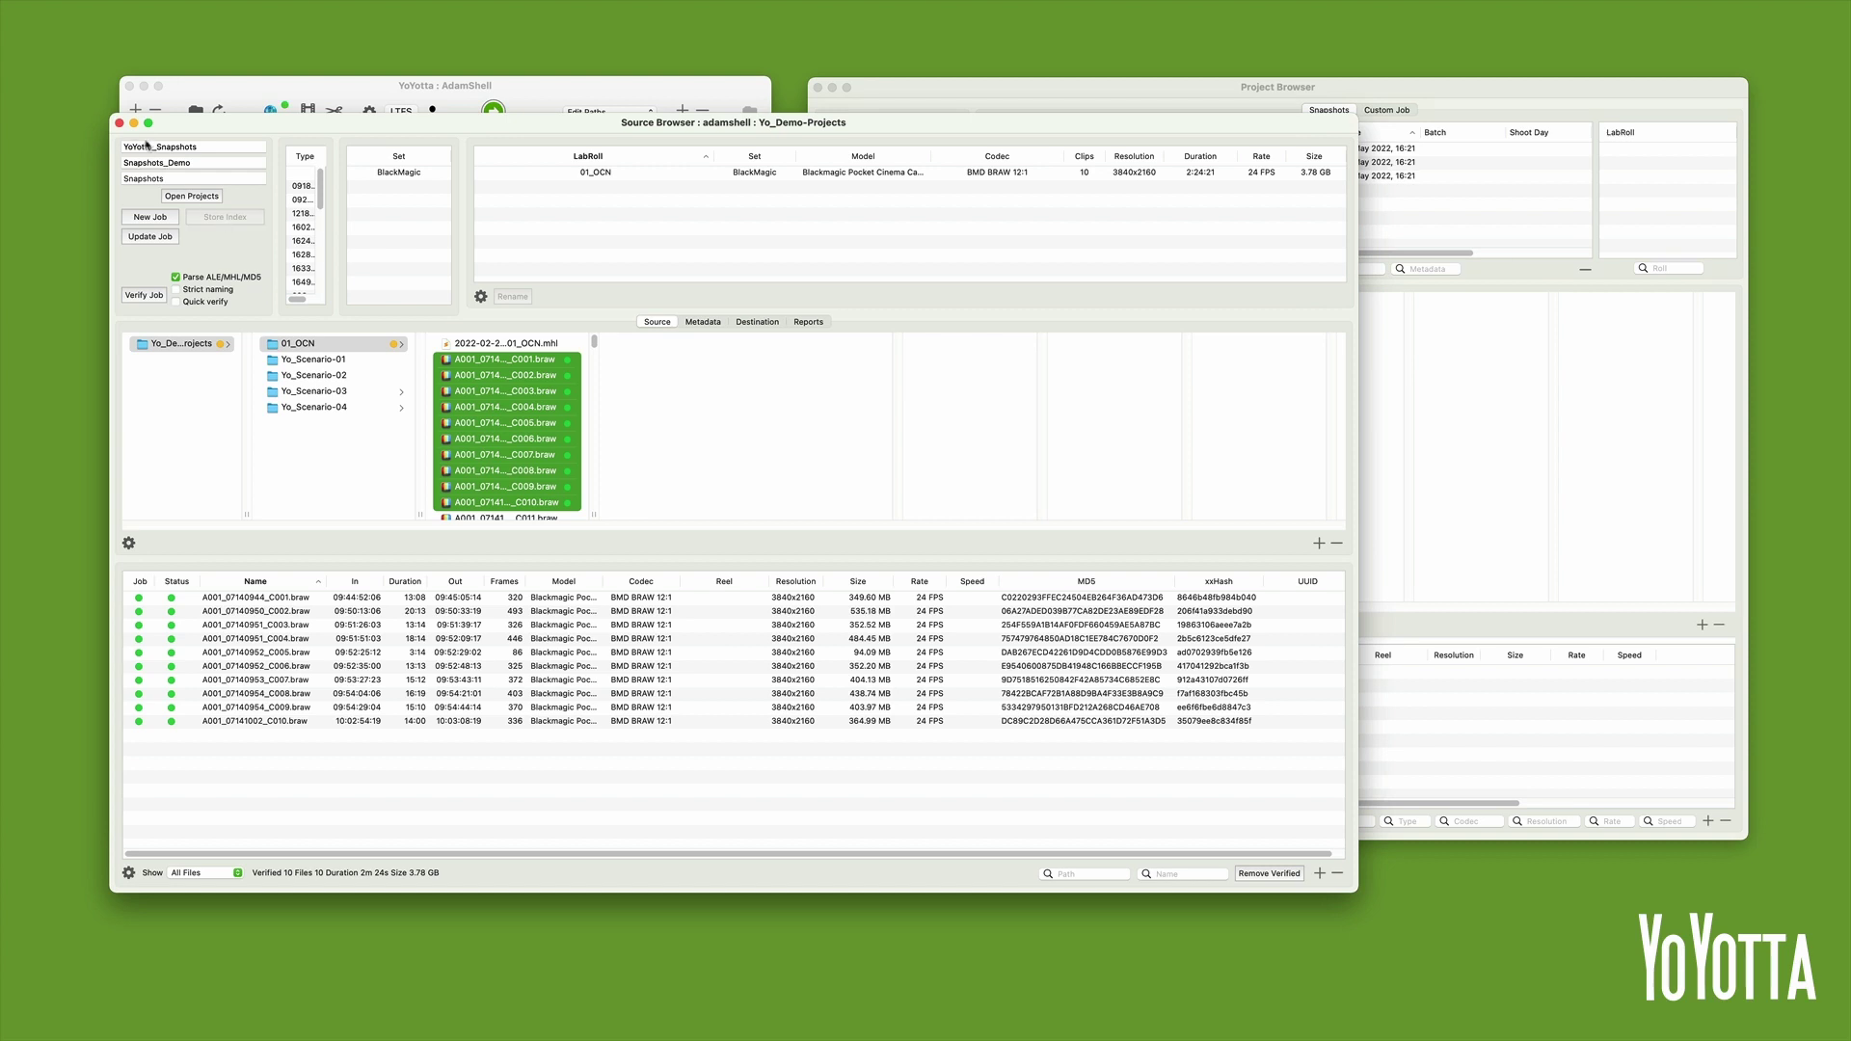
click(120, 122)
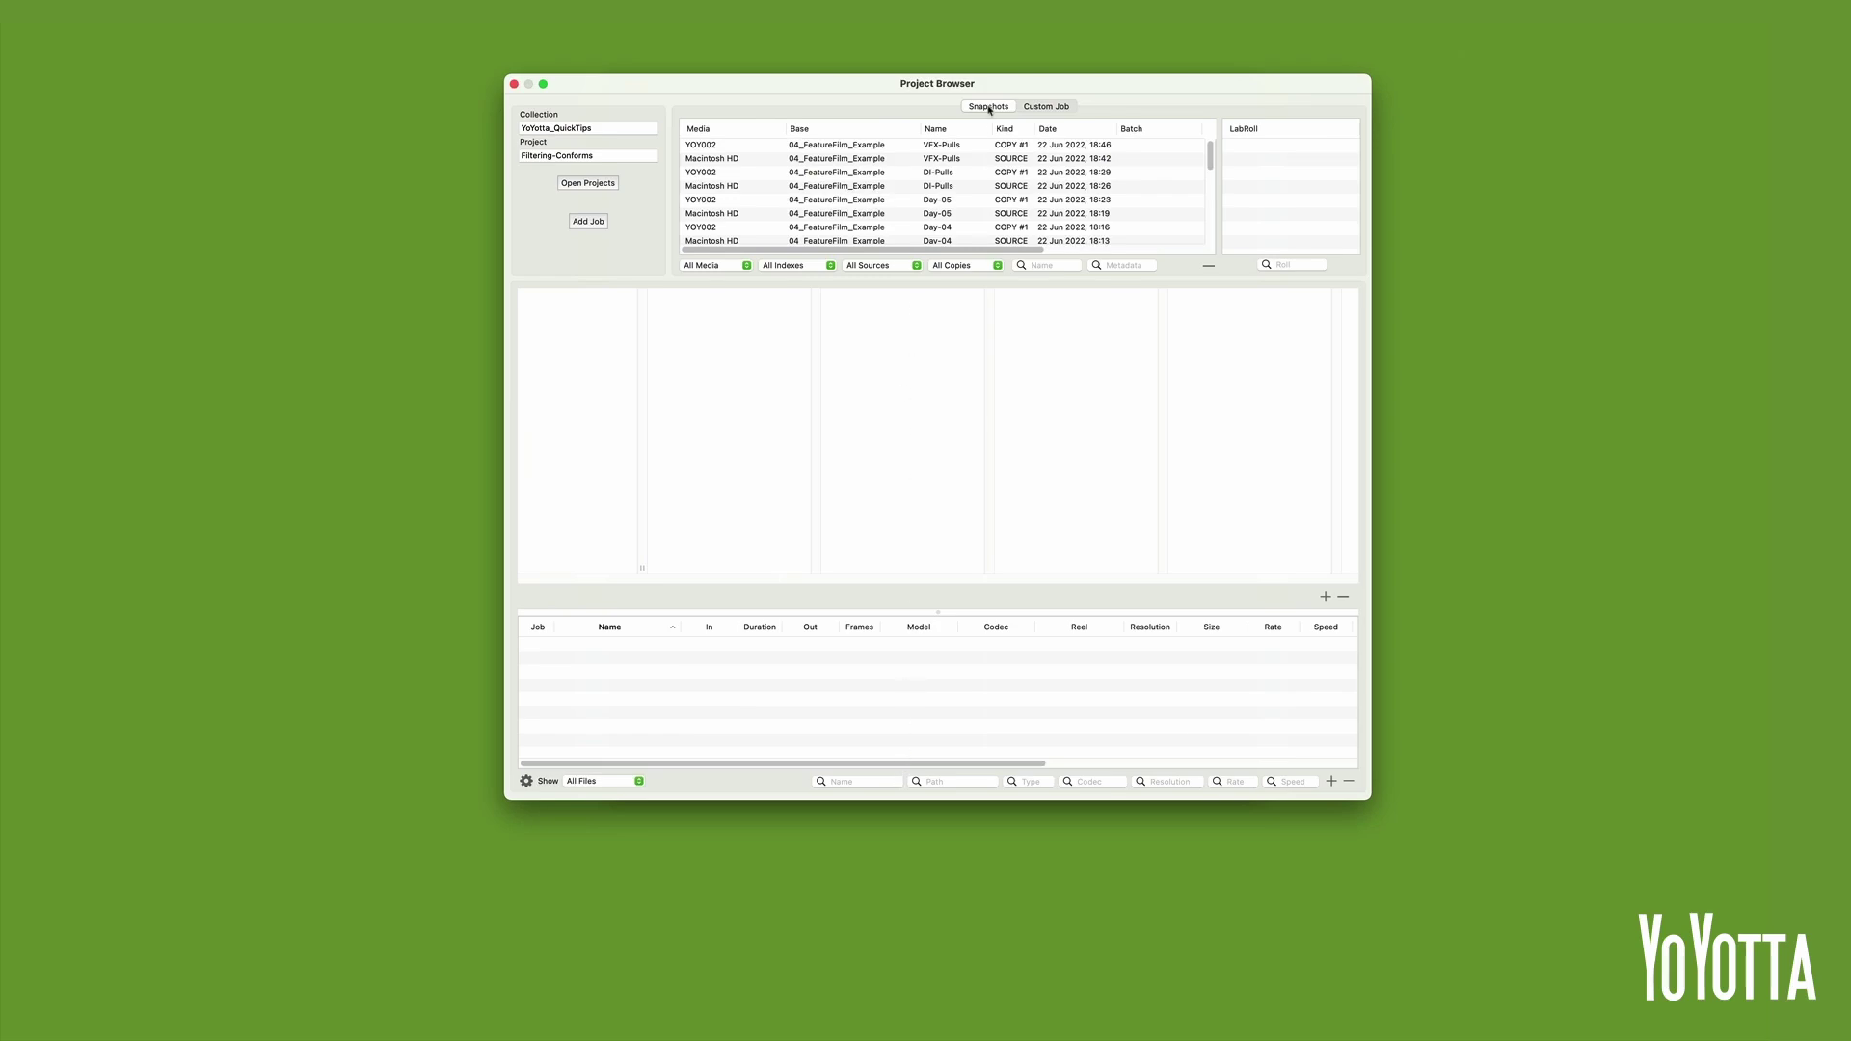
scroll(1003, 175, down, 10)
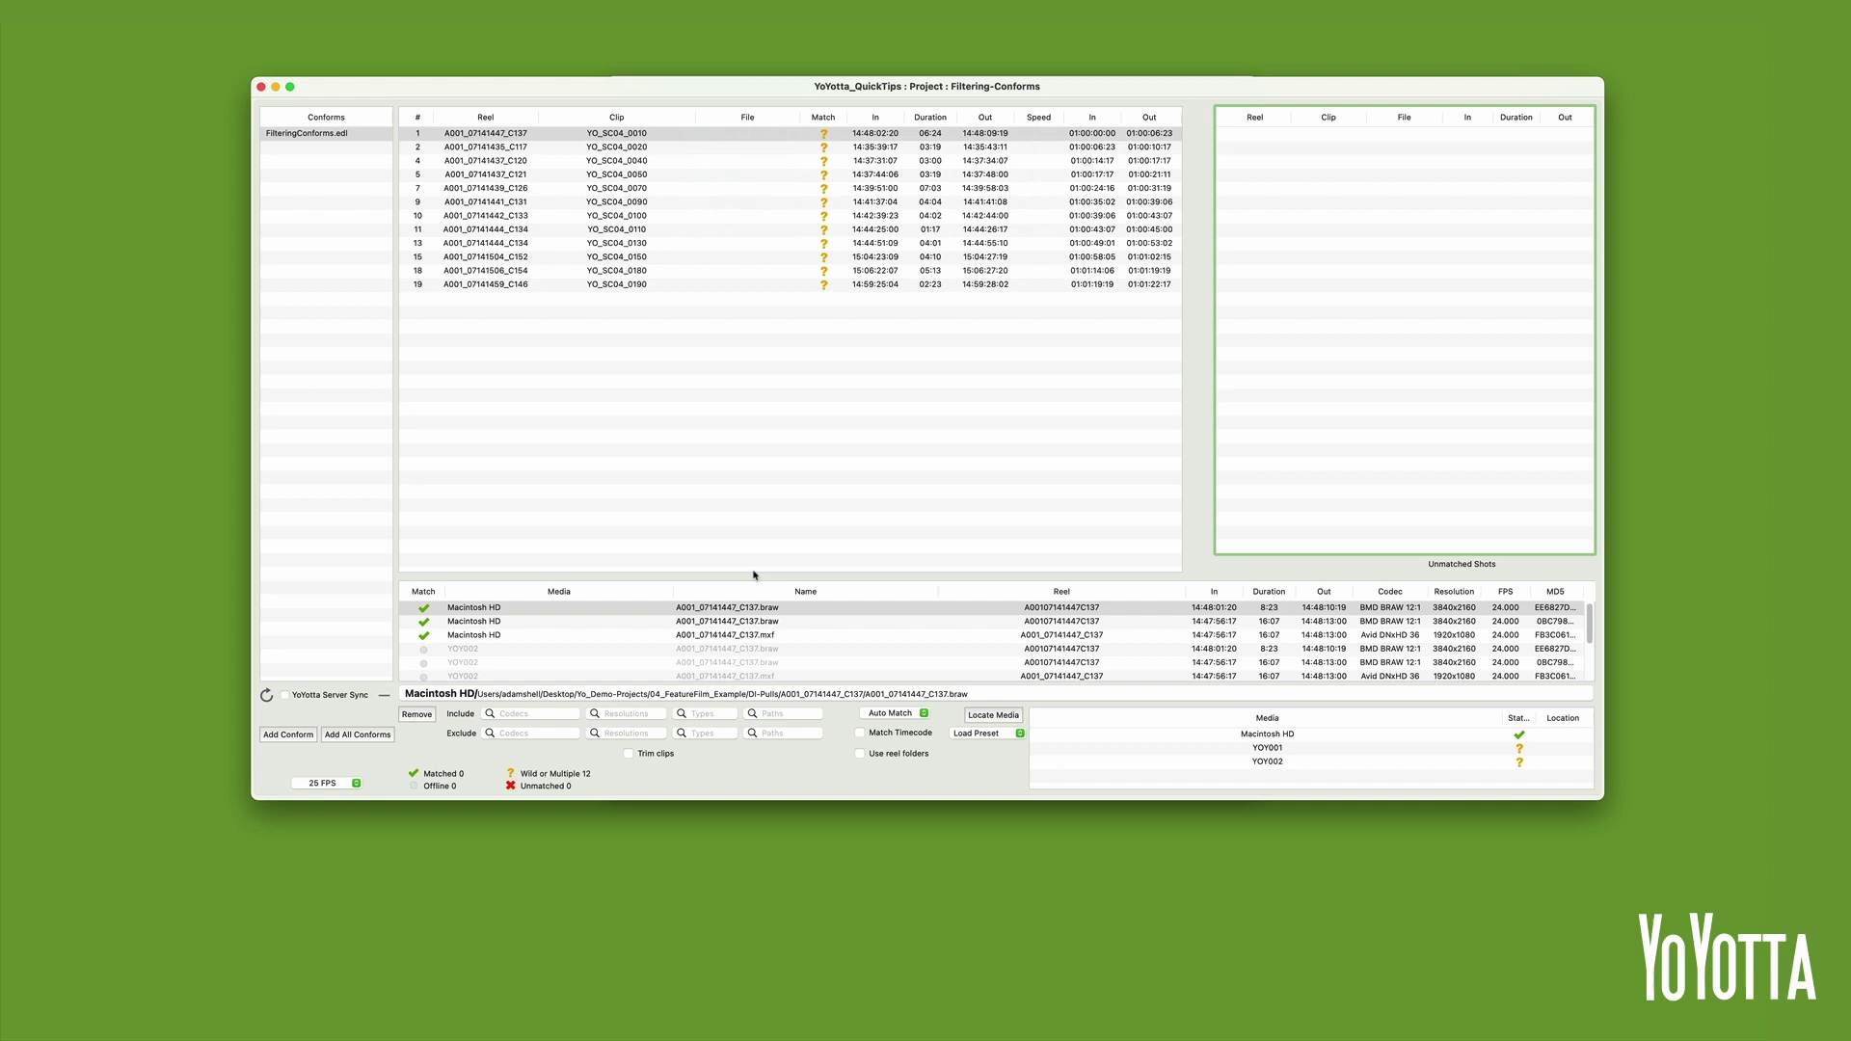
scroll(817, 654, down, 5)
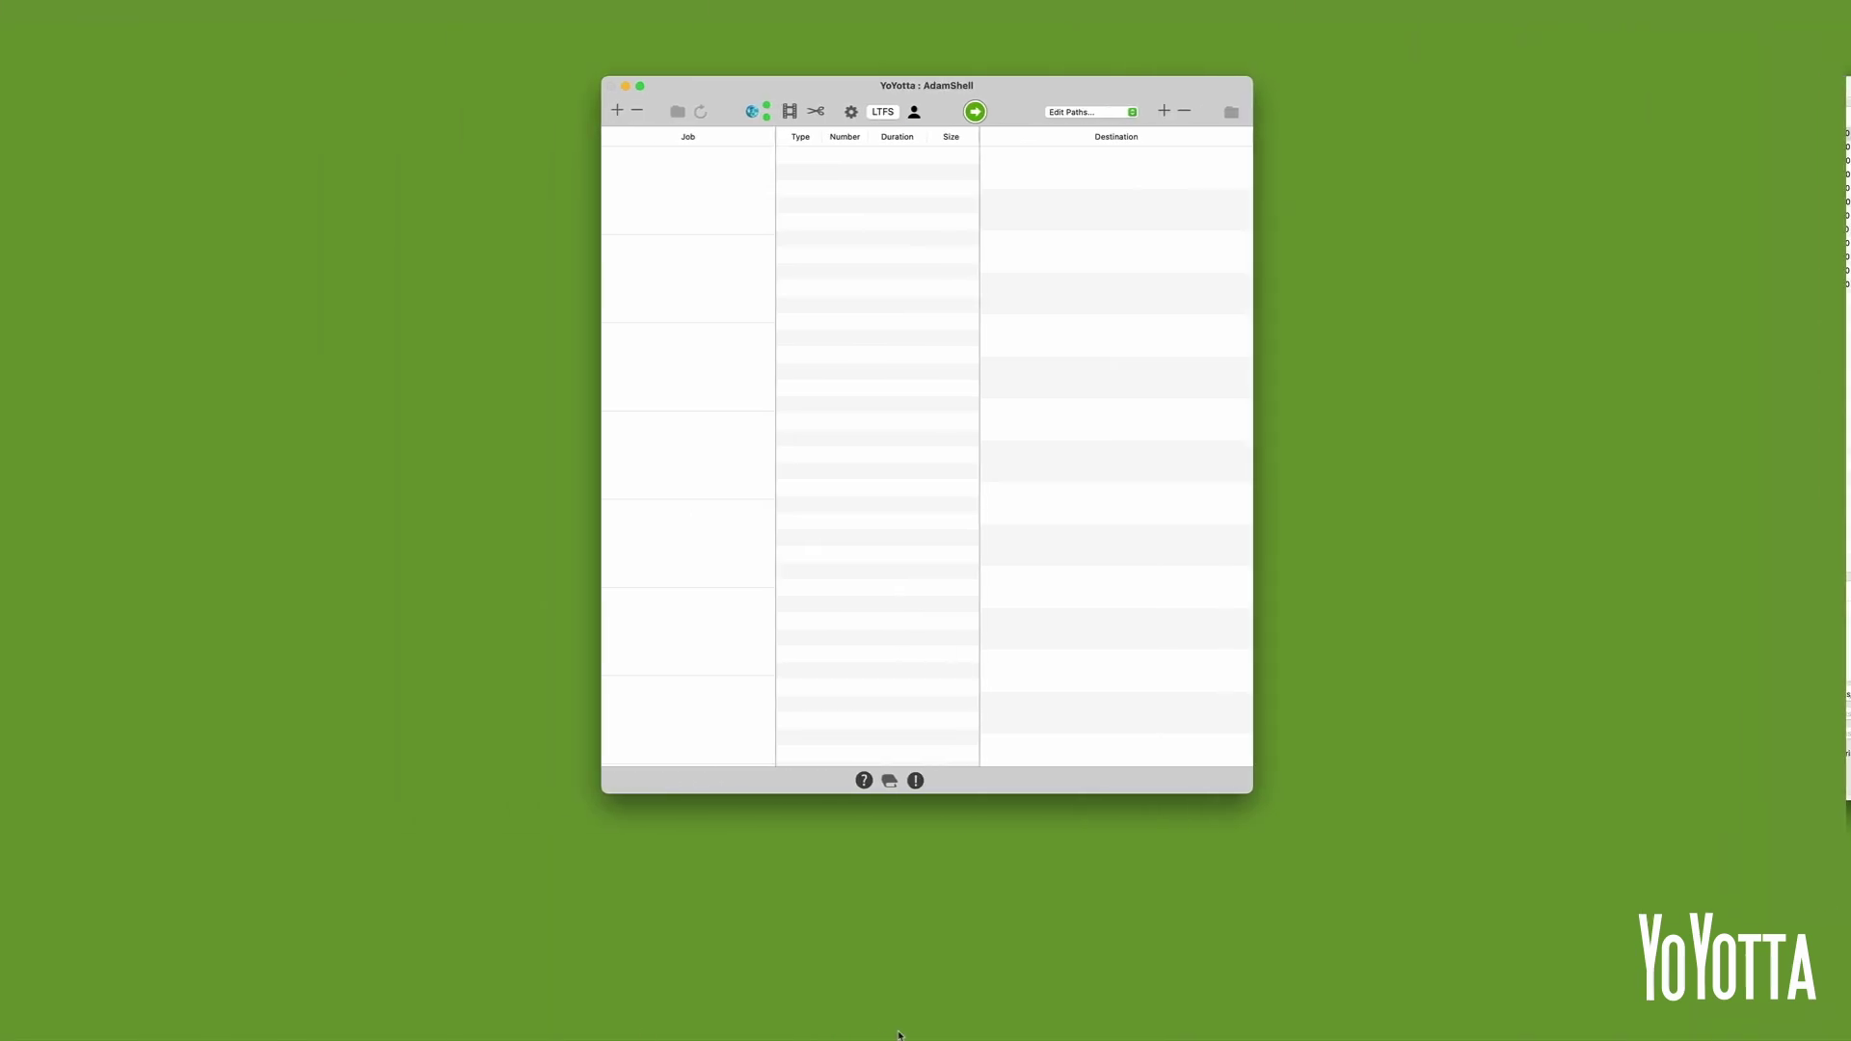
Step: Open the Filtering-Conforms project from the YoYotta_QuickTips collection and browse its snapshots
click(889, 786)
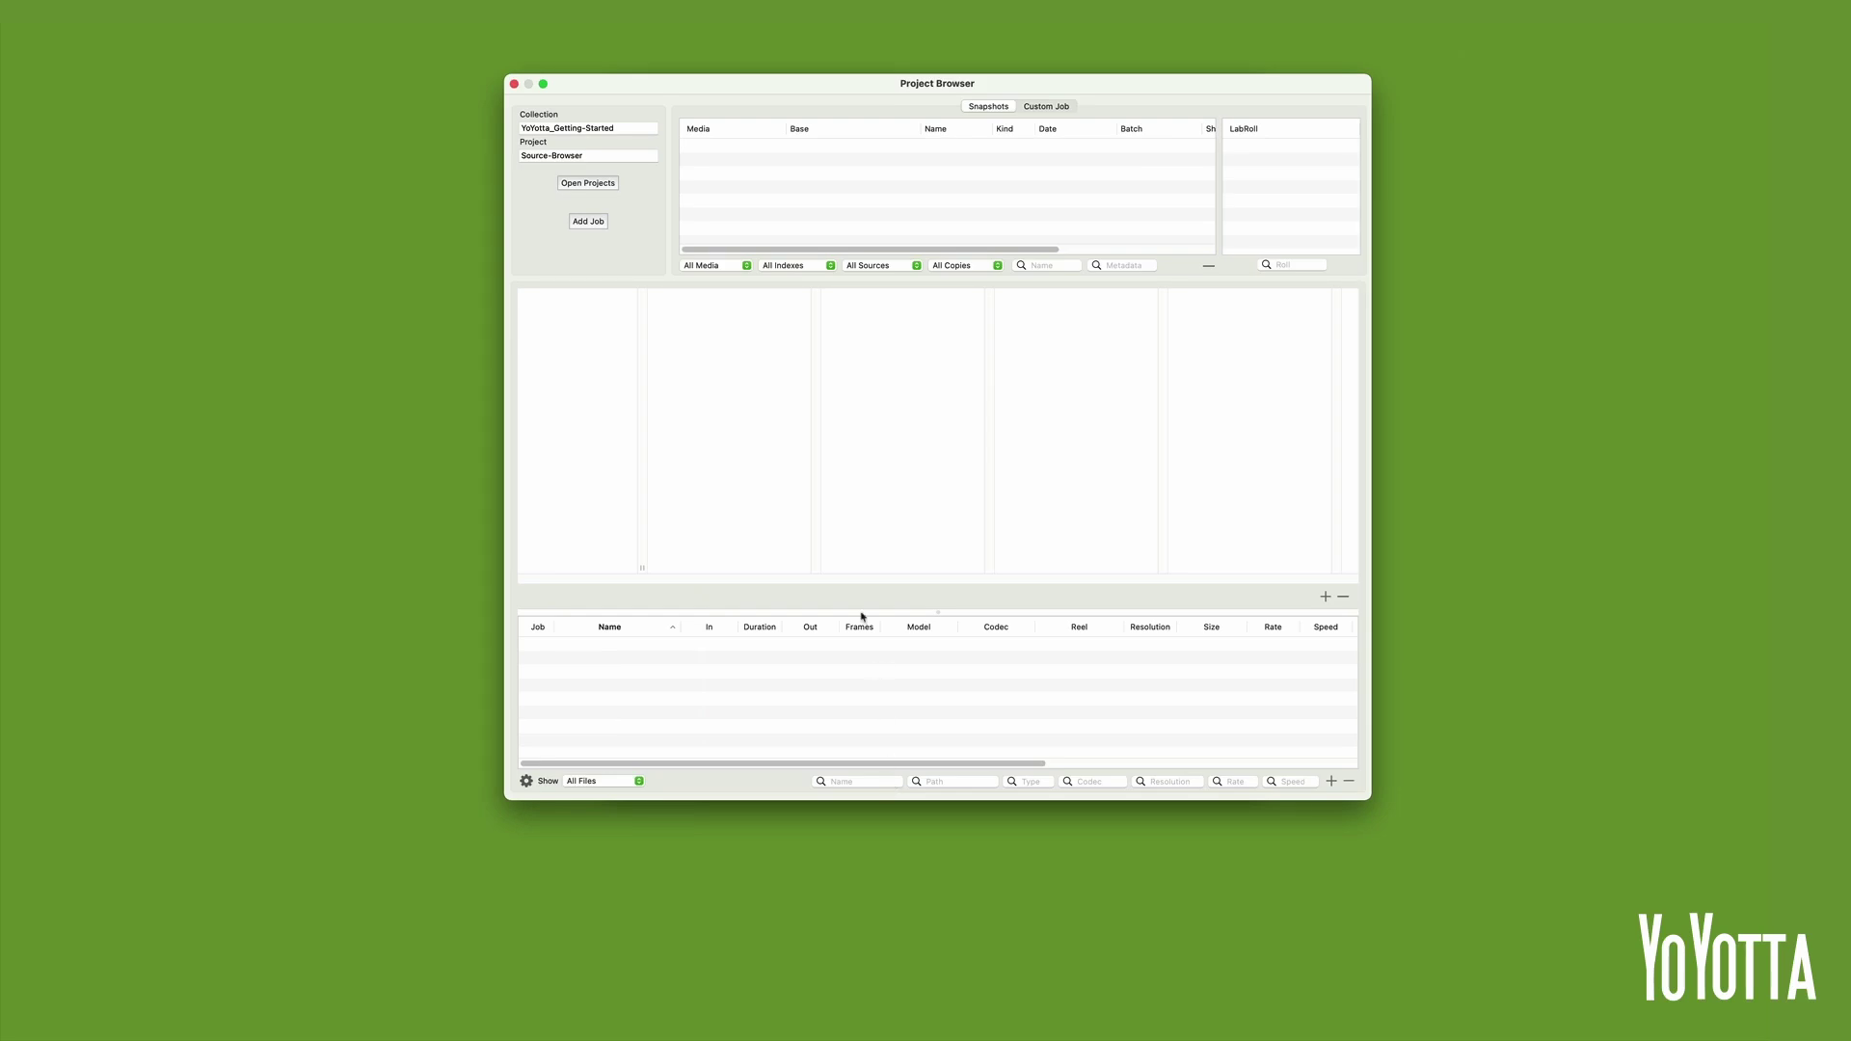
click(609, 186)
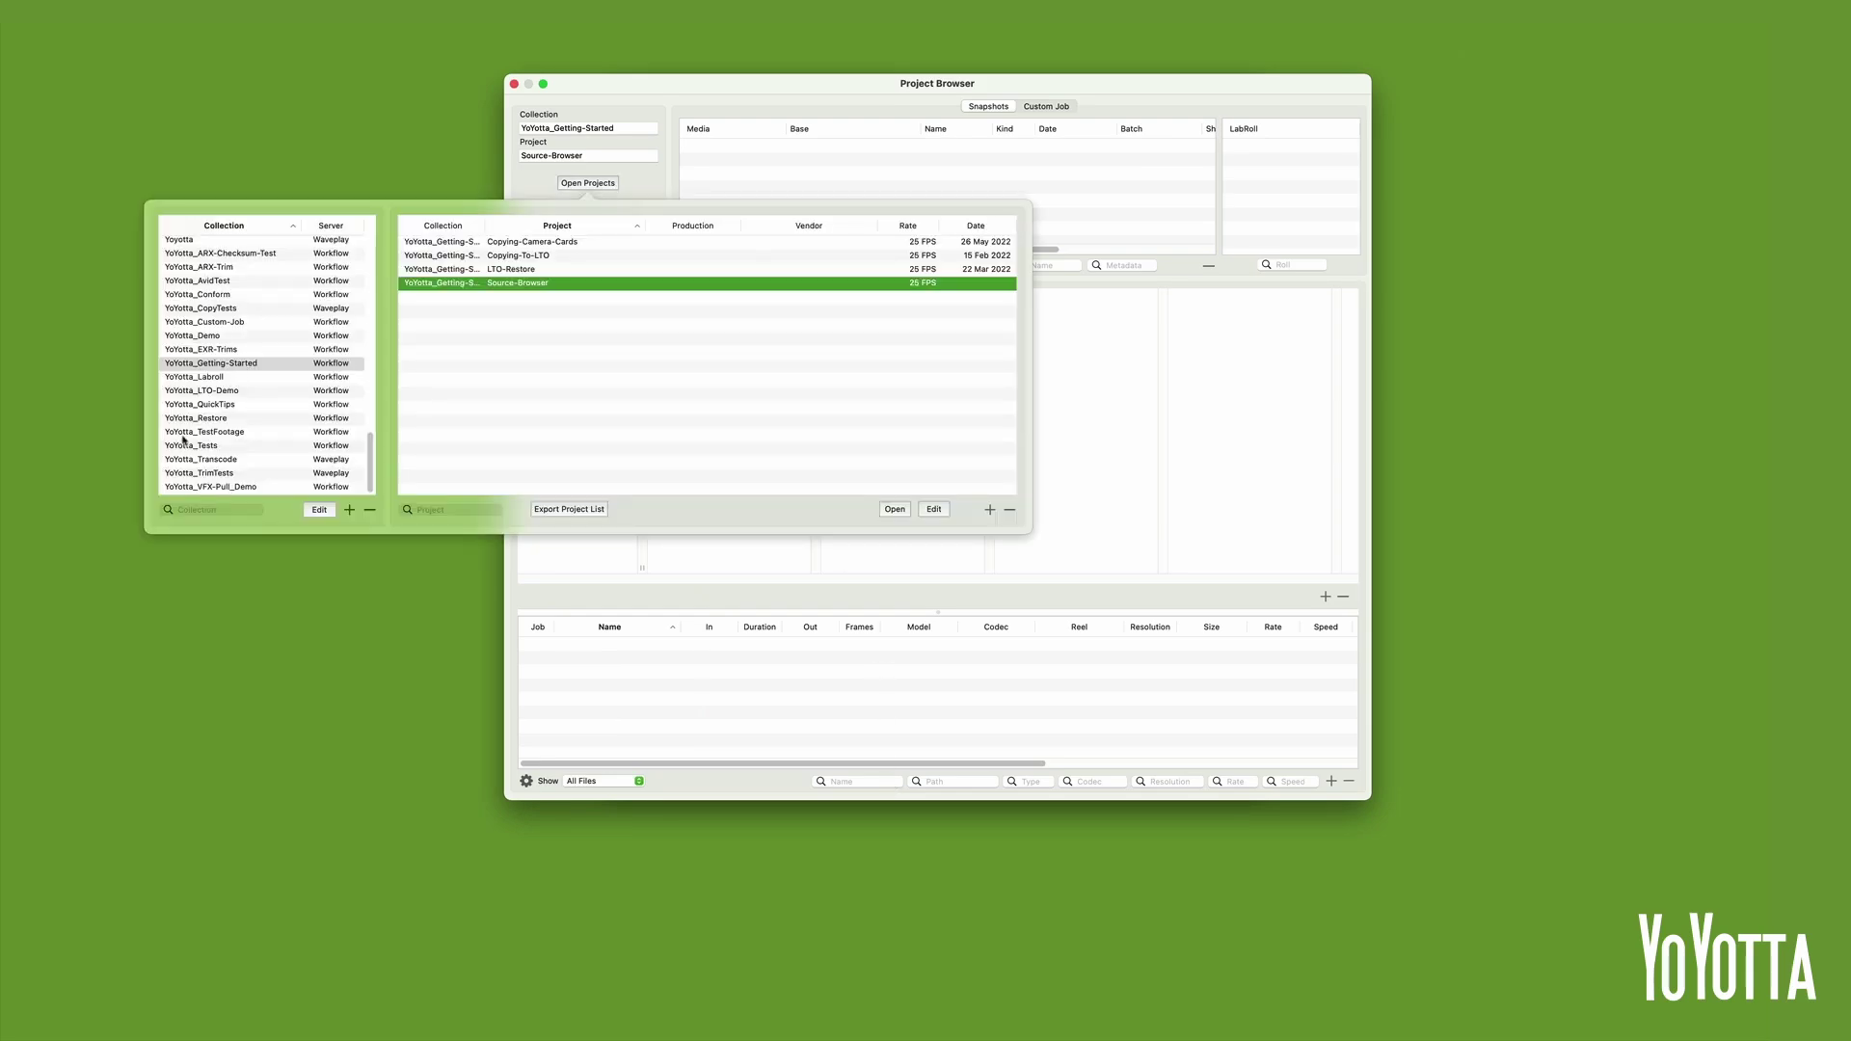
click(216, 405)
click(466, 243)
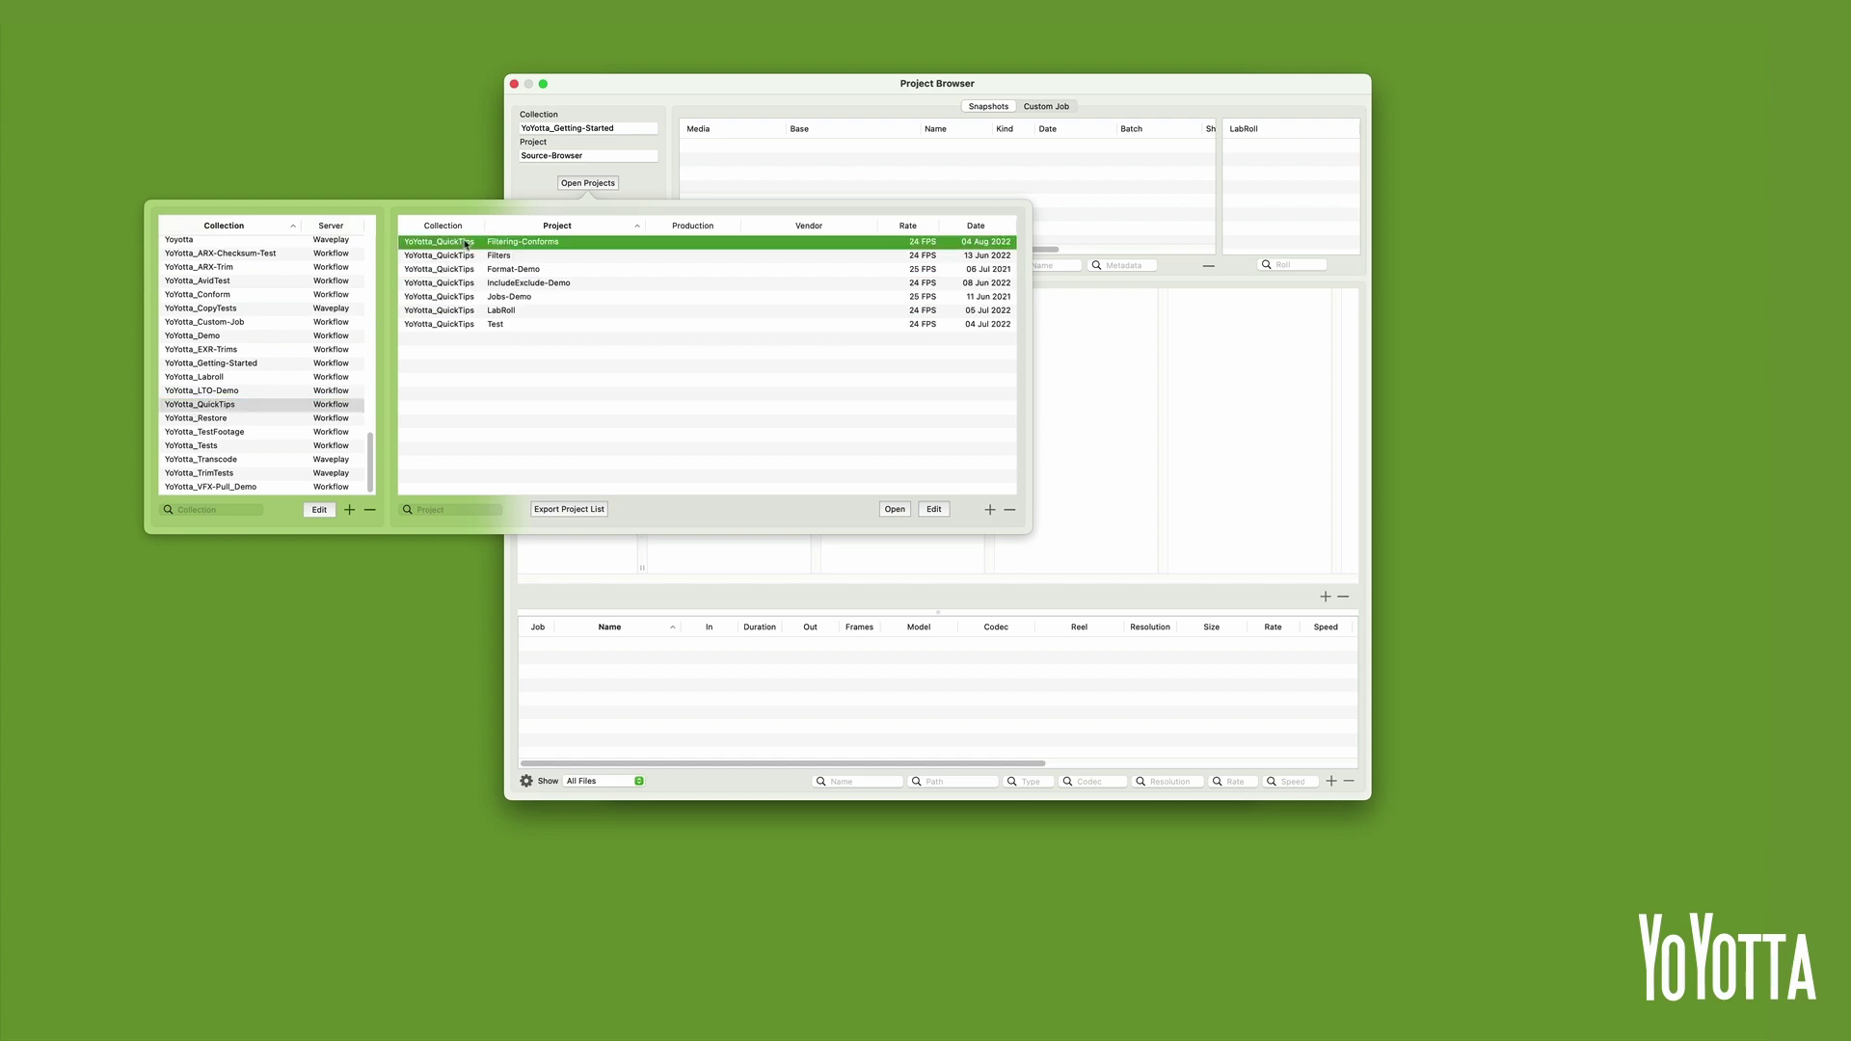
click(893, 509)
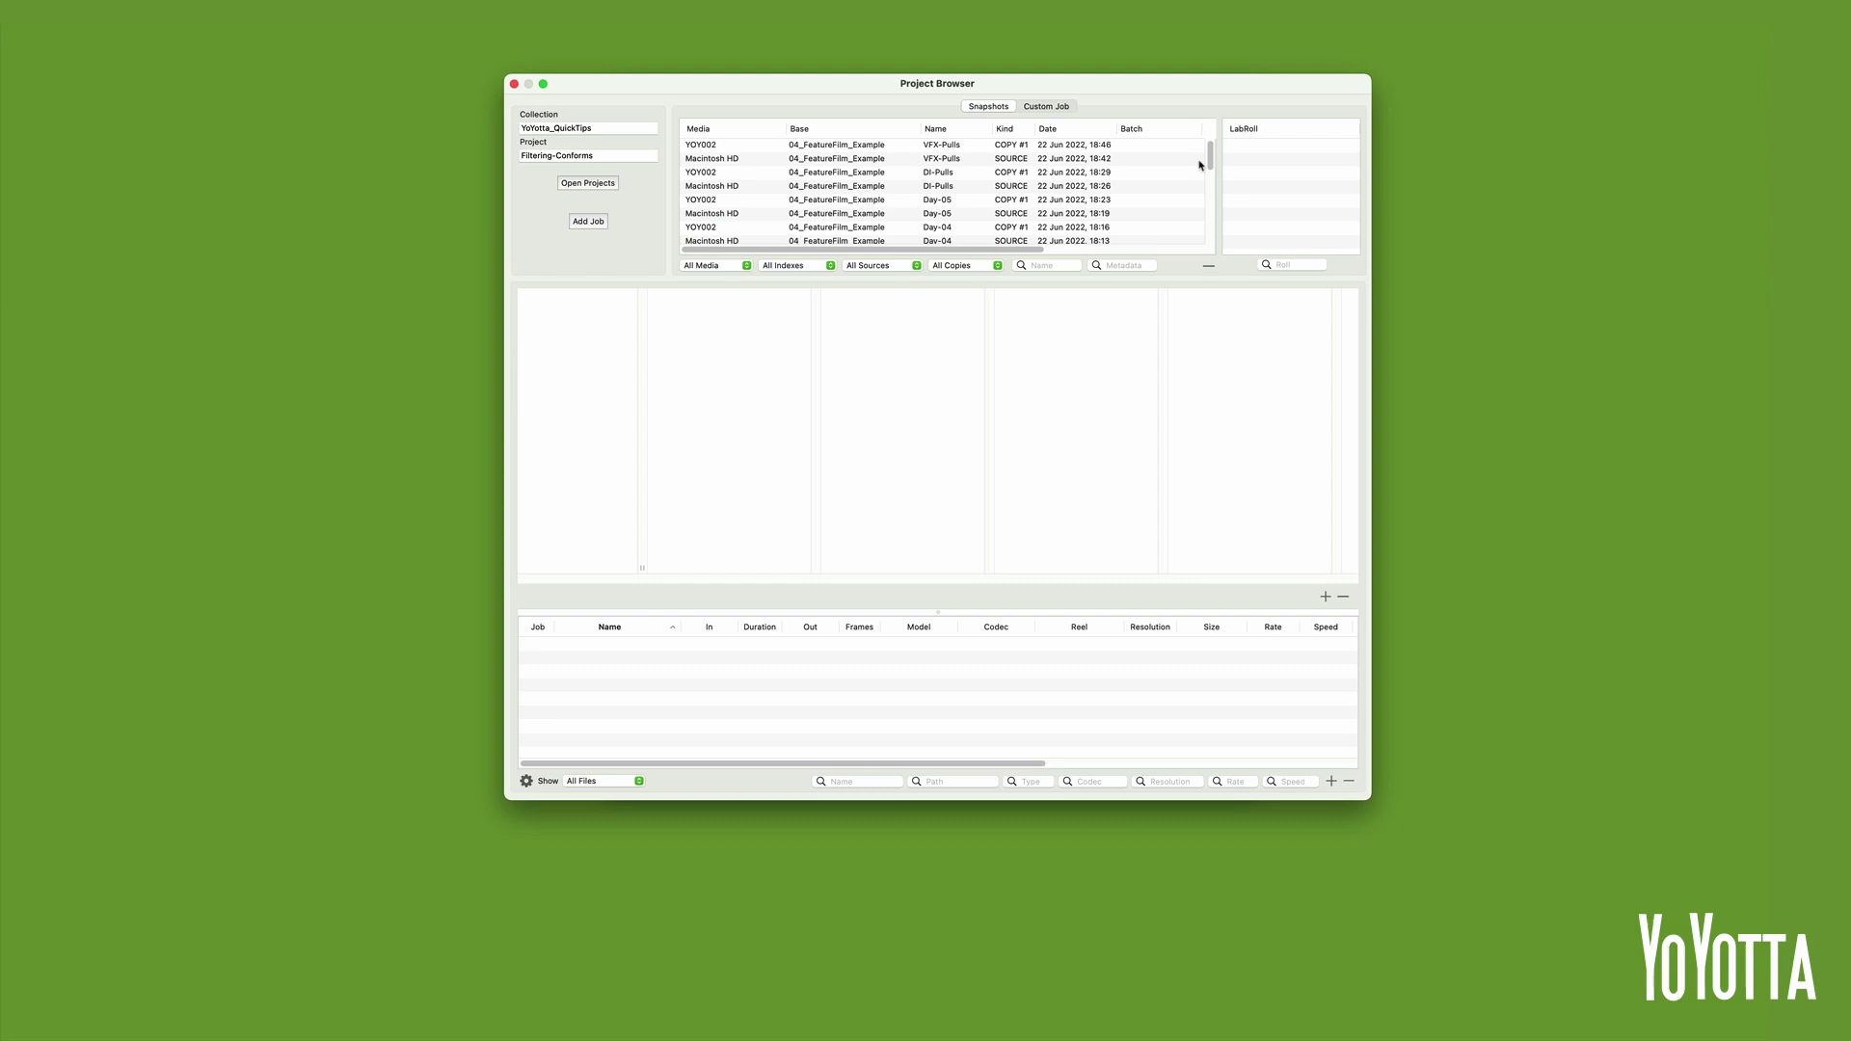
scroll(1199, 165, down, 10)
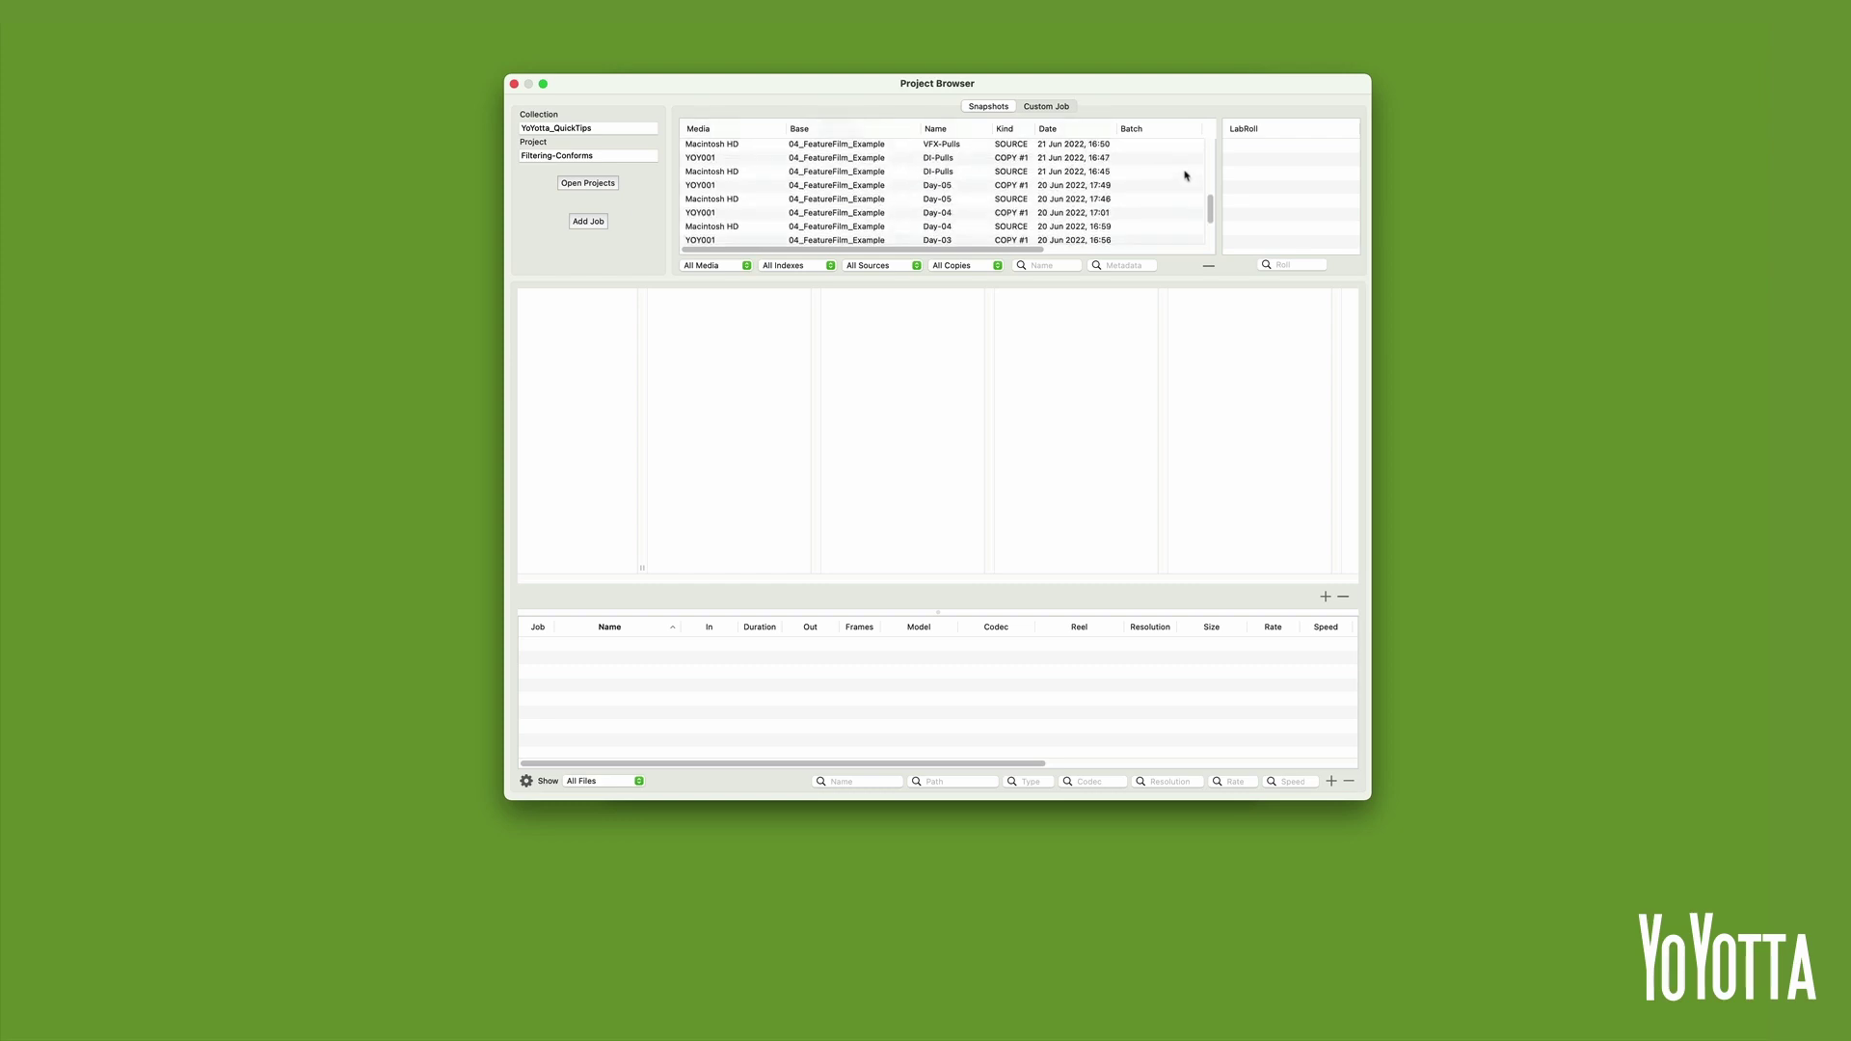
scroll(1185, 174, down, 5)
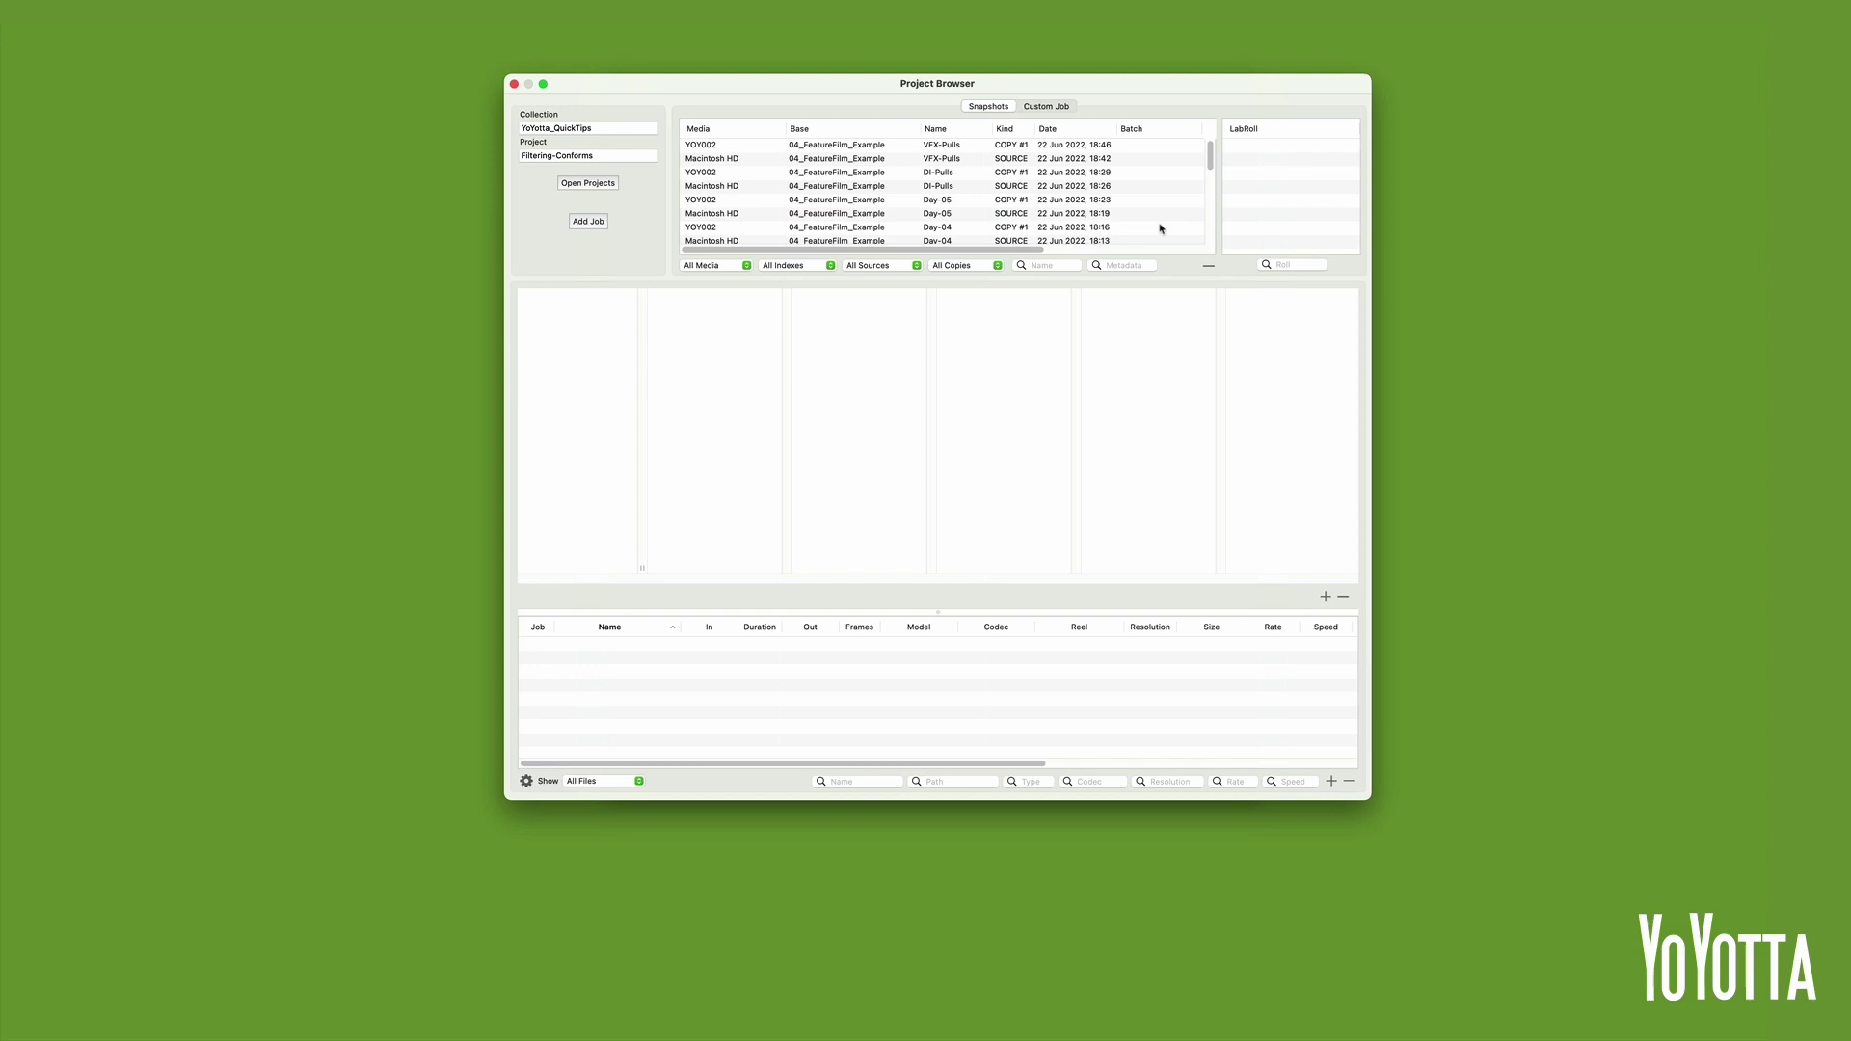
scroll(1196, 182, down, 2)
scroll(1196, 183, down, 2)
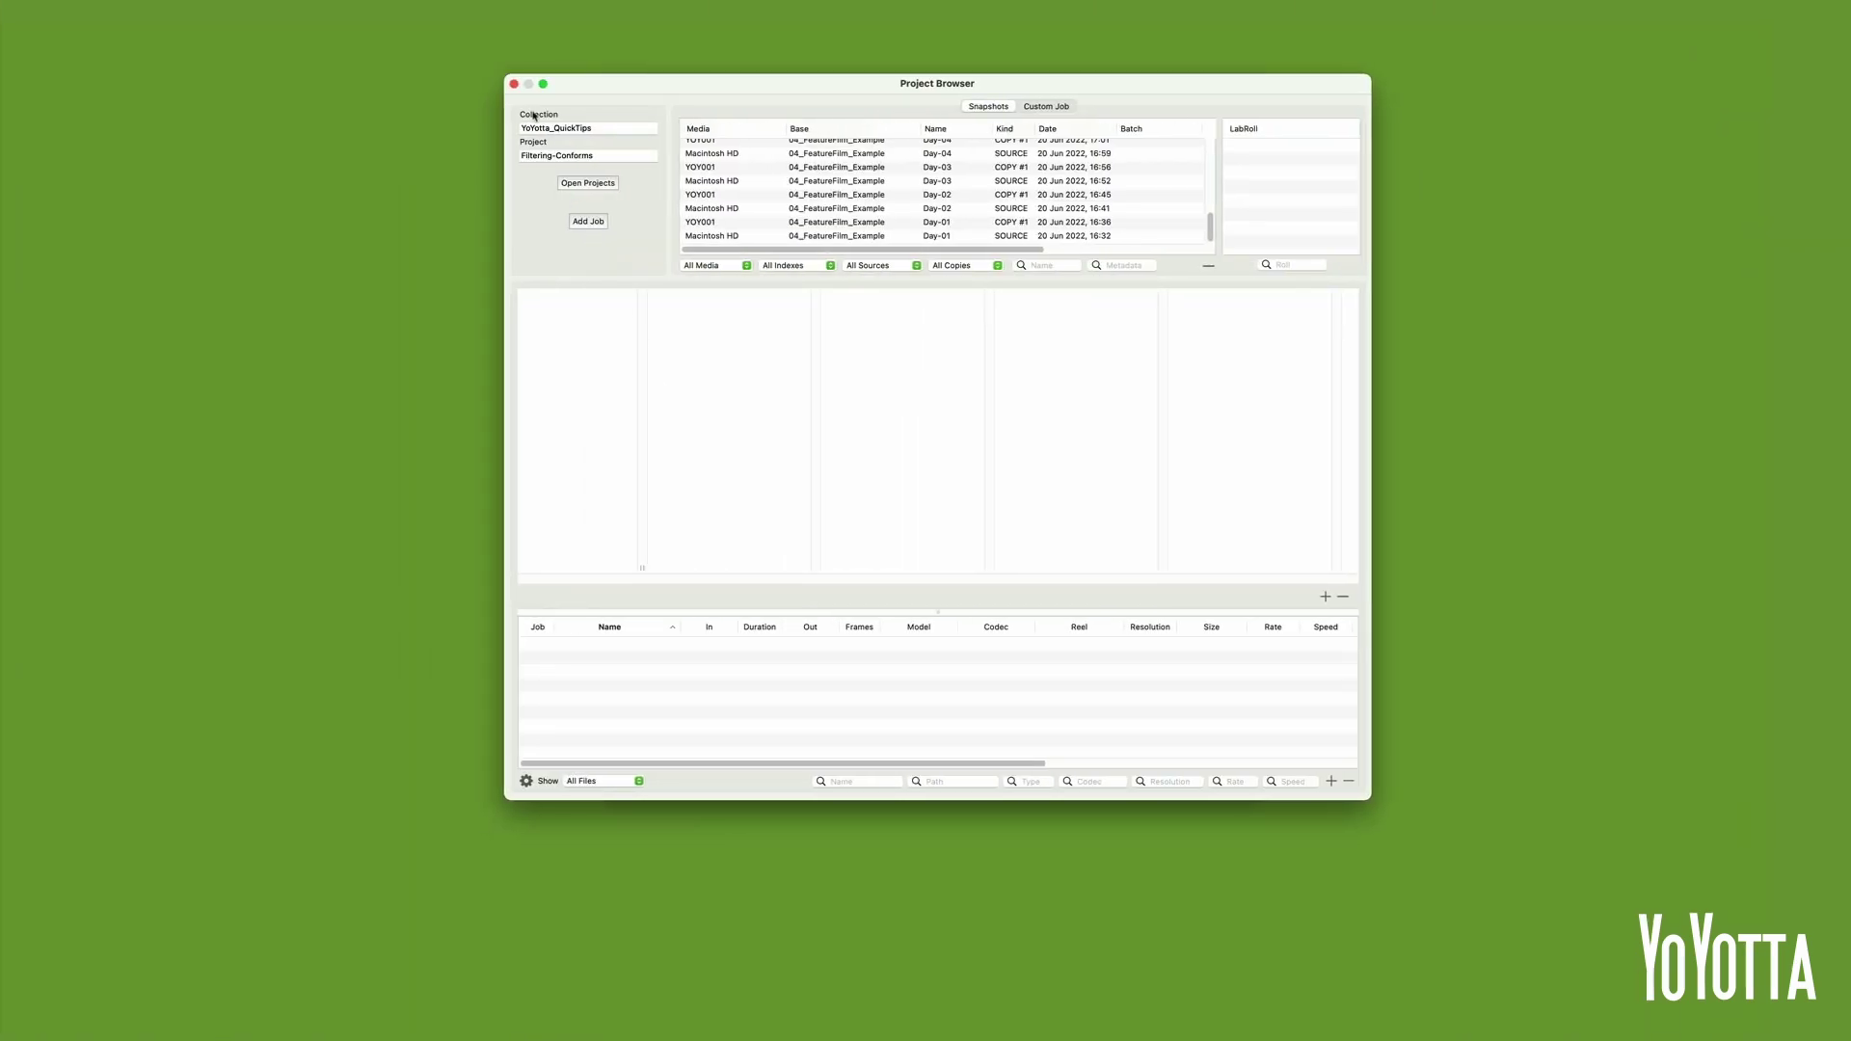
Step: Close the Project Browser and load FilteringConforms.edl from the desktop as a new conform
click(514, 83)
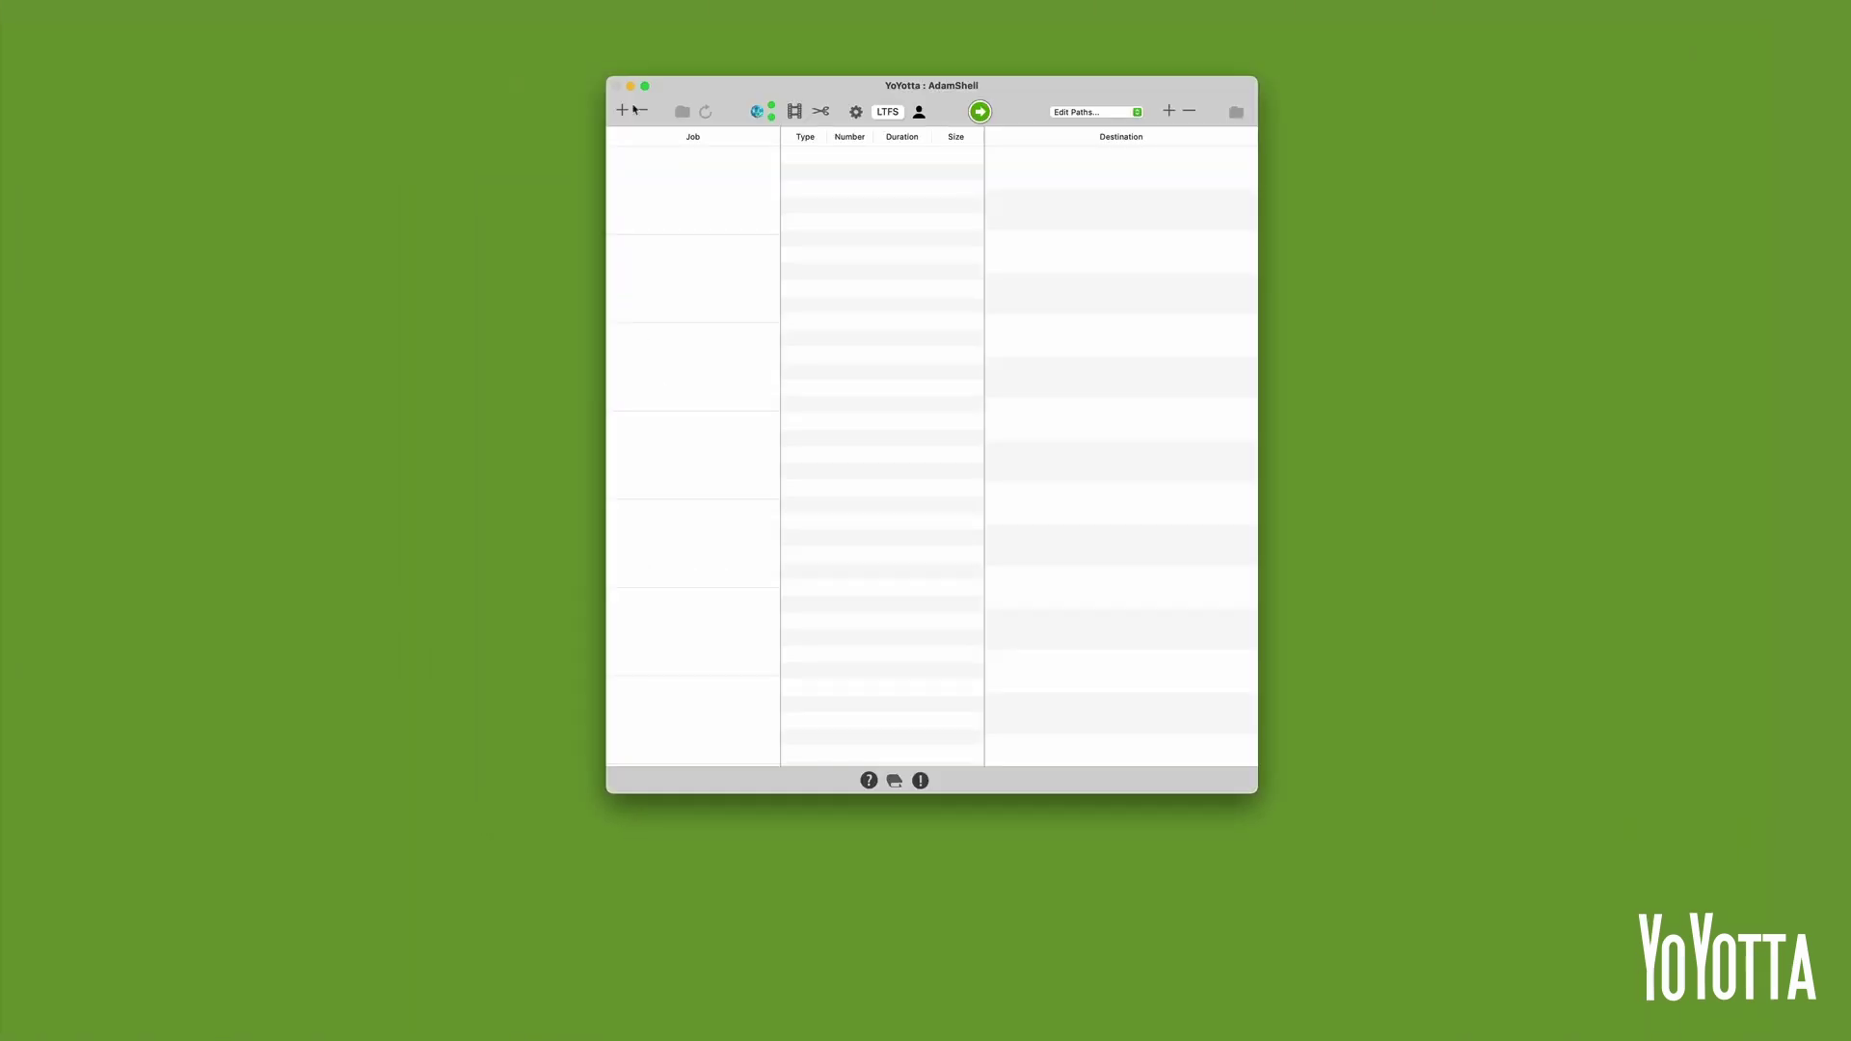
click(825, 112)
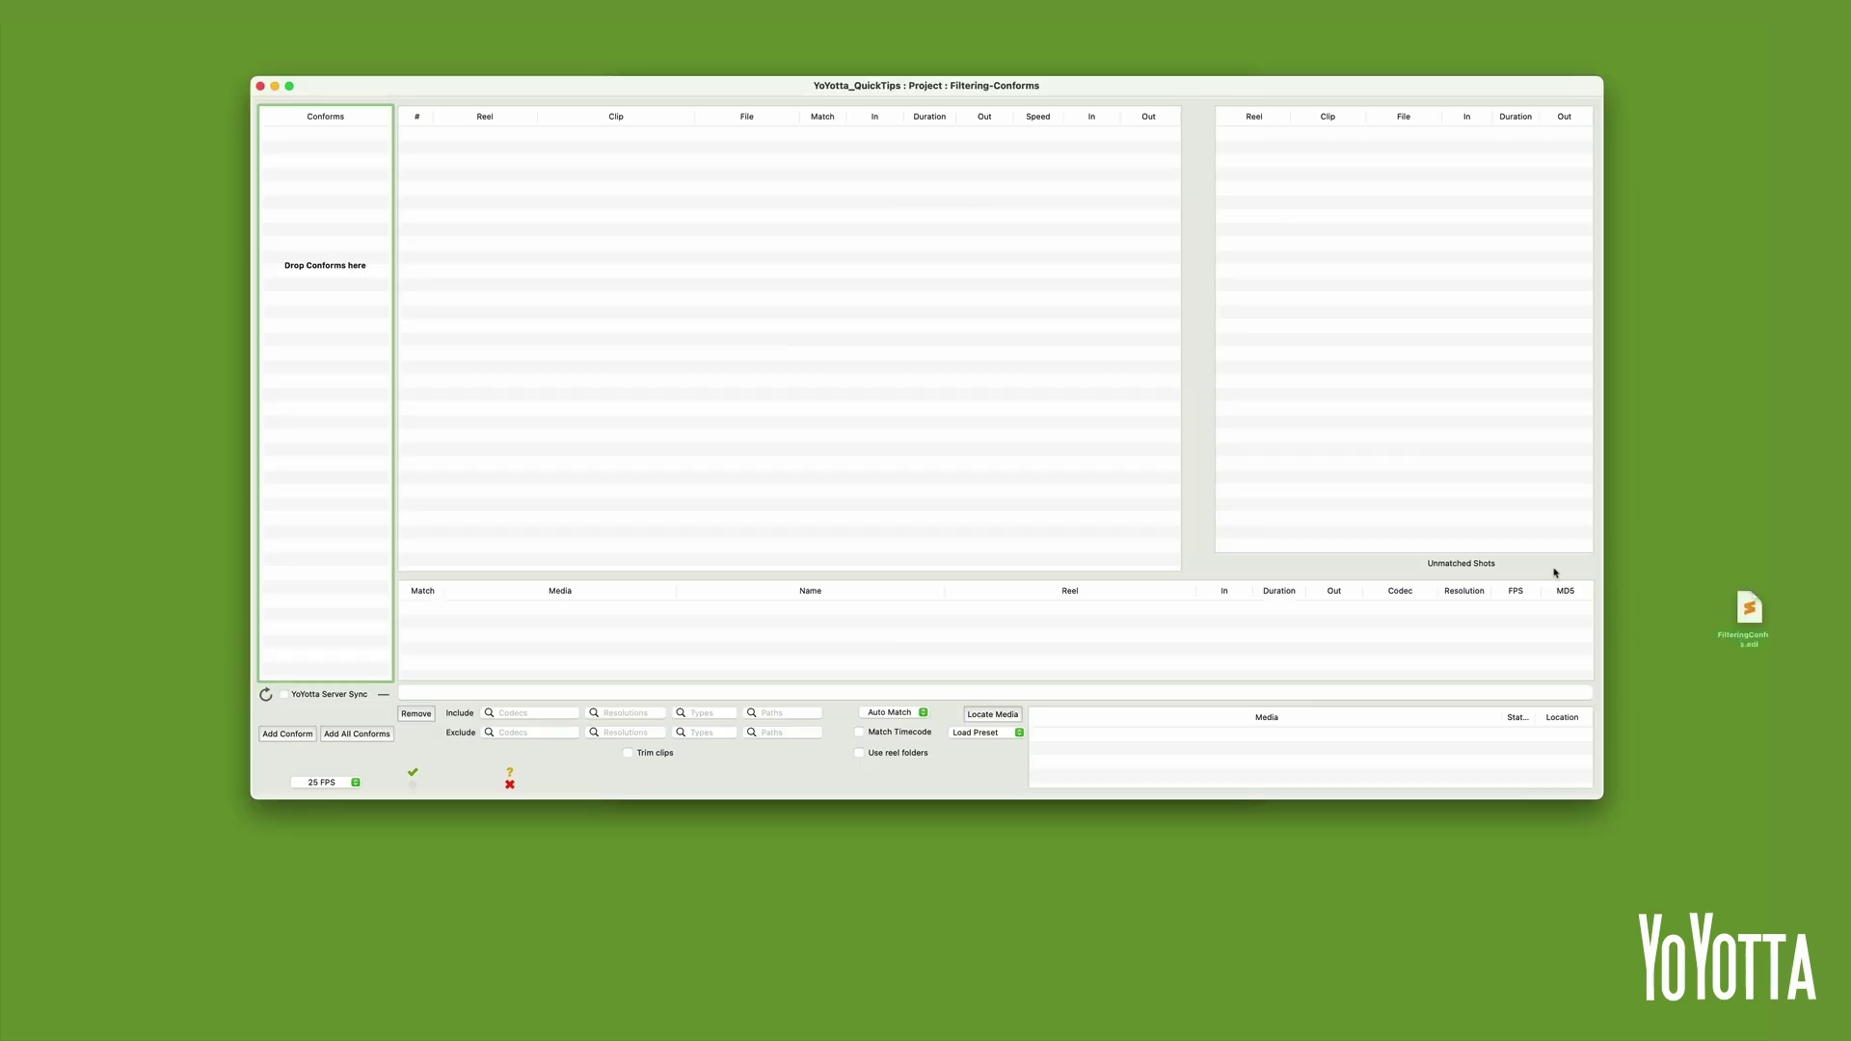
drag(1750, 610, 362, 298)
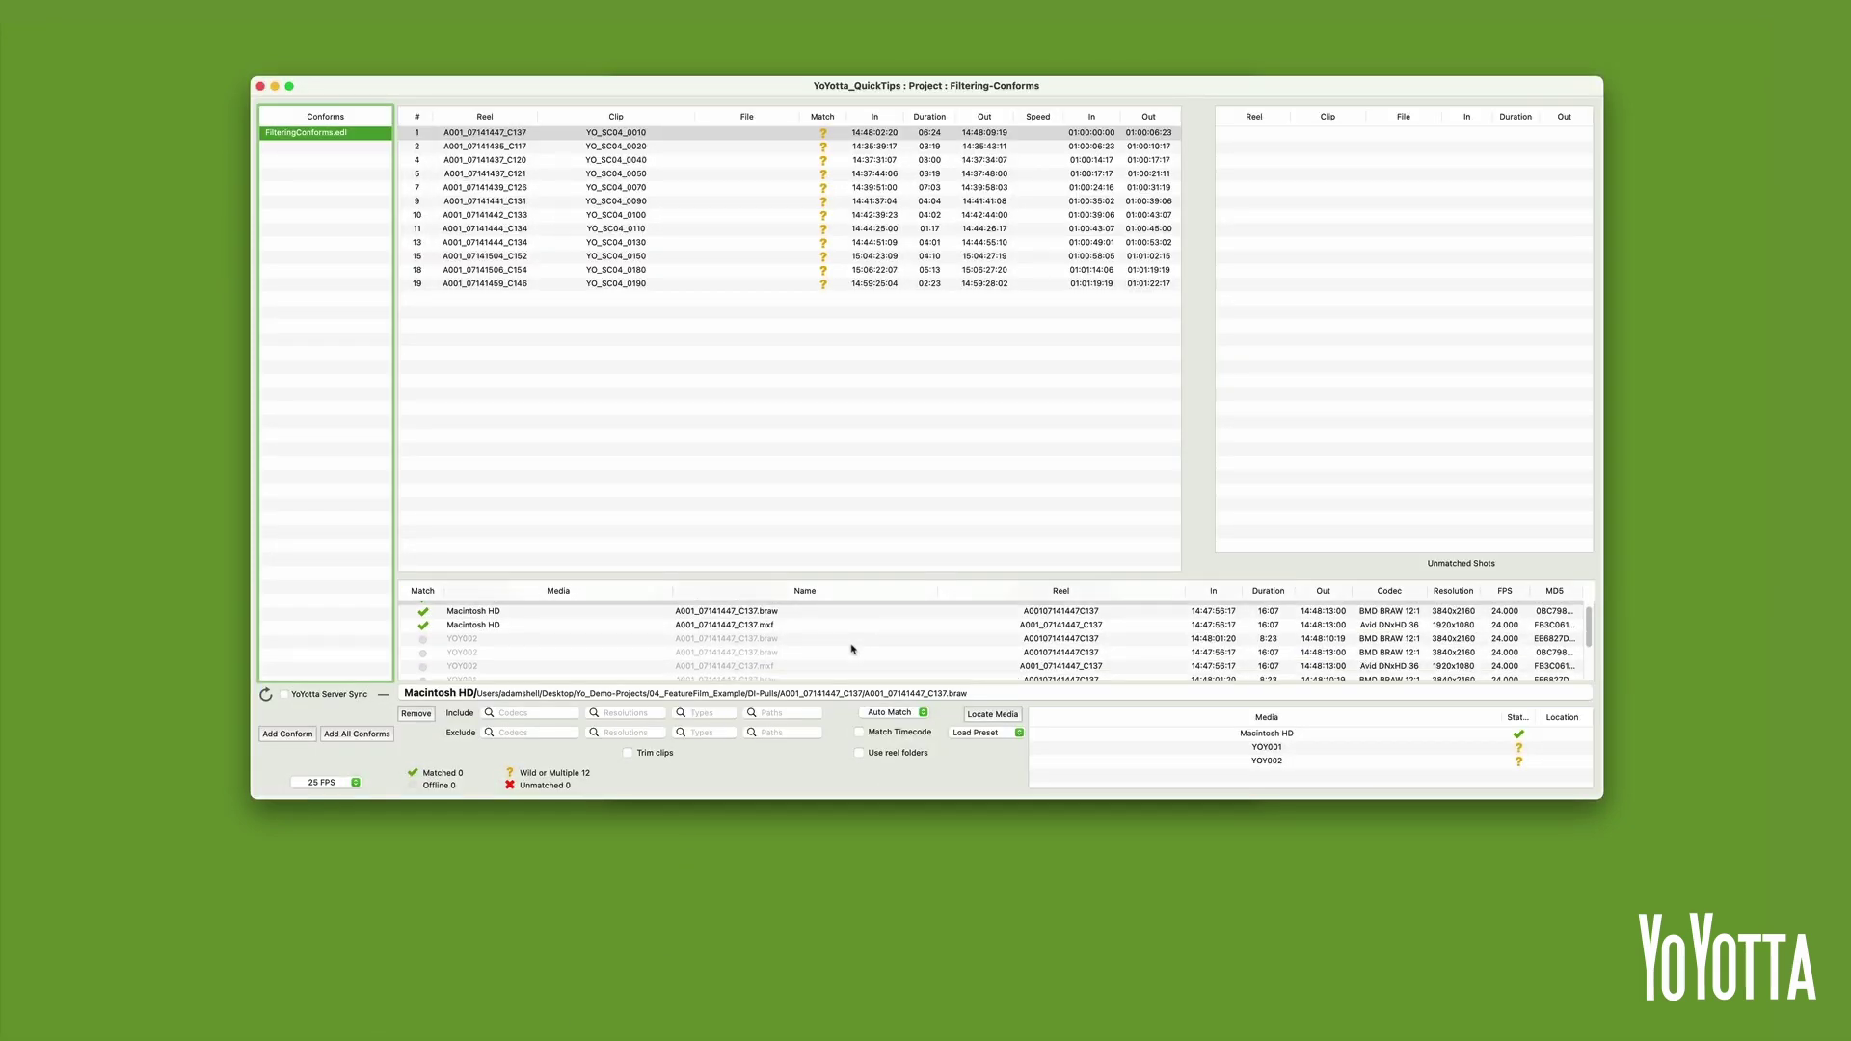
click(482, 134)
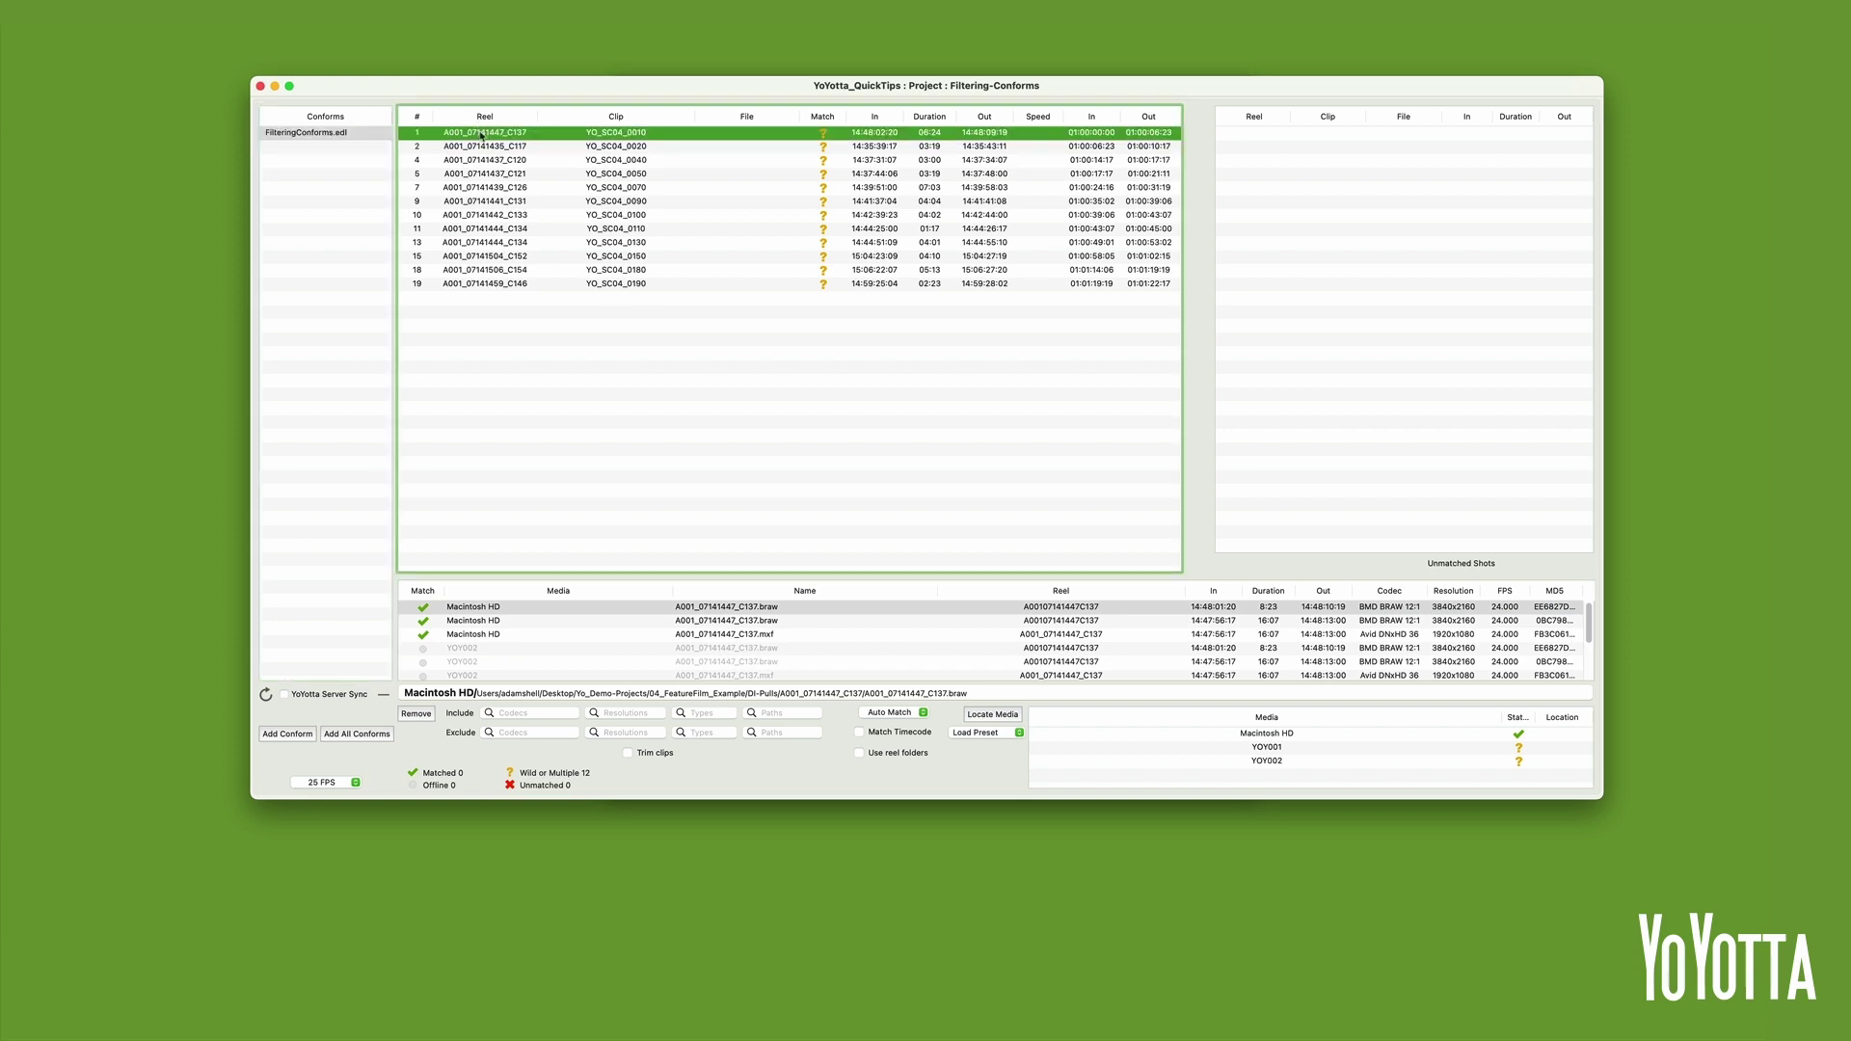
scroll(917, 639, down, 5)
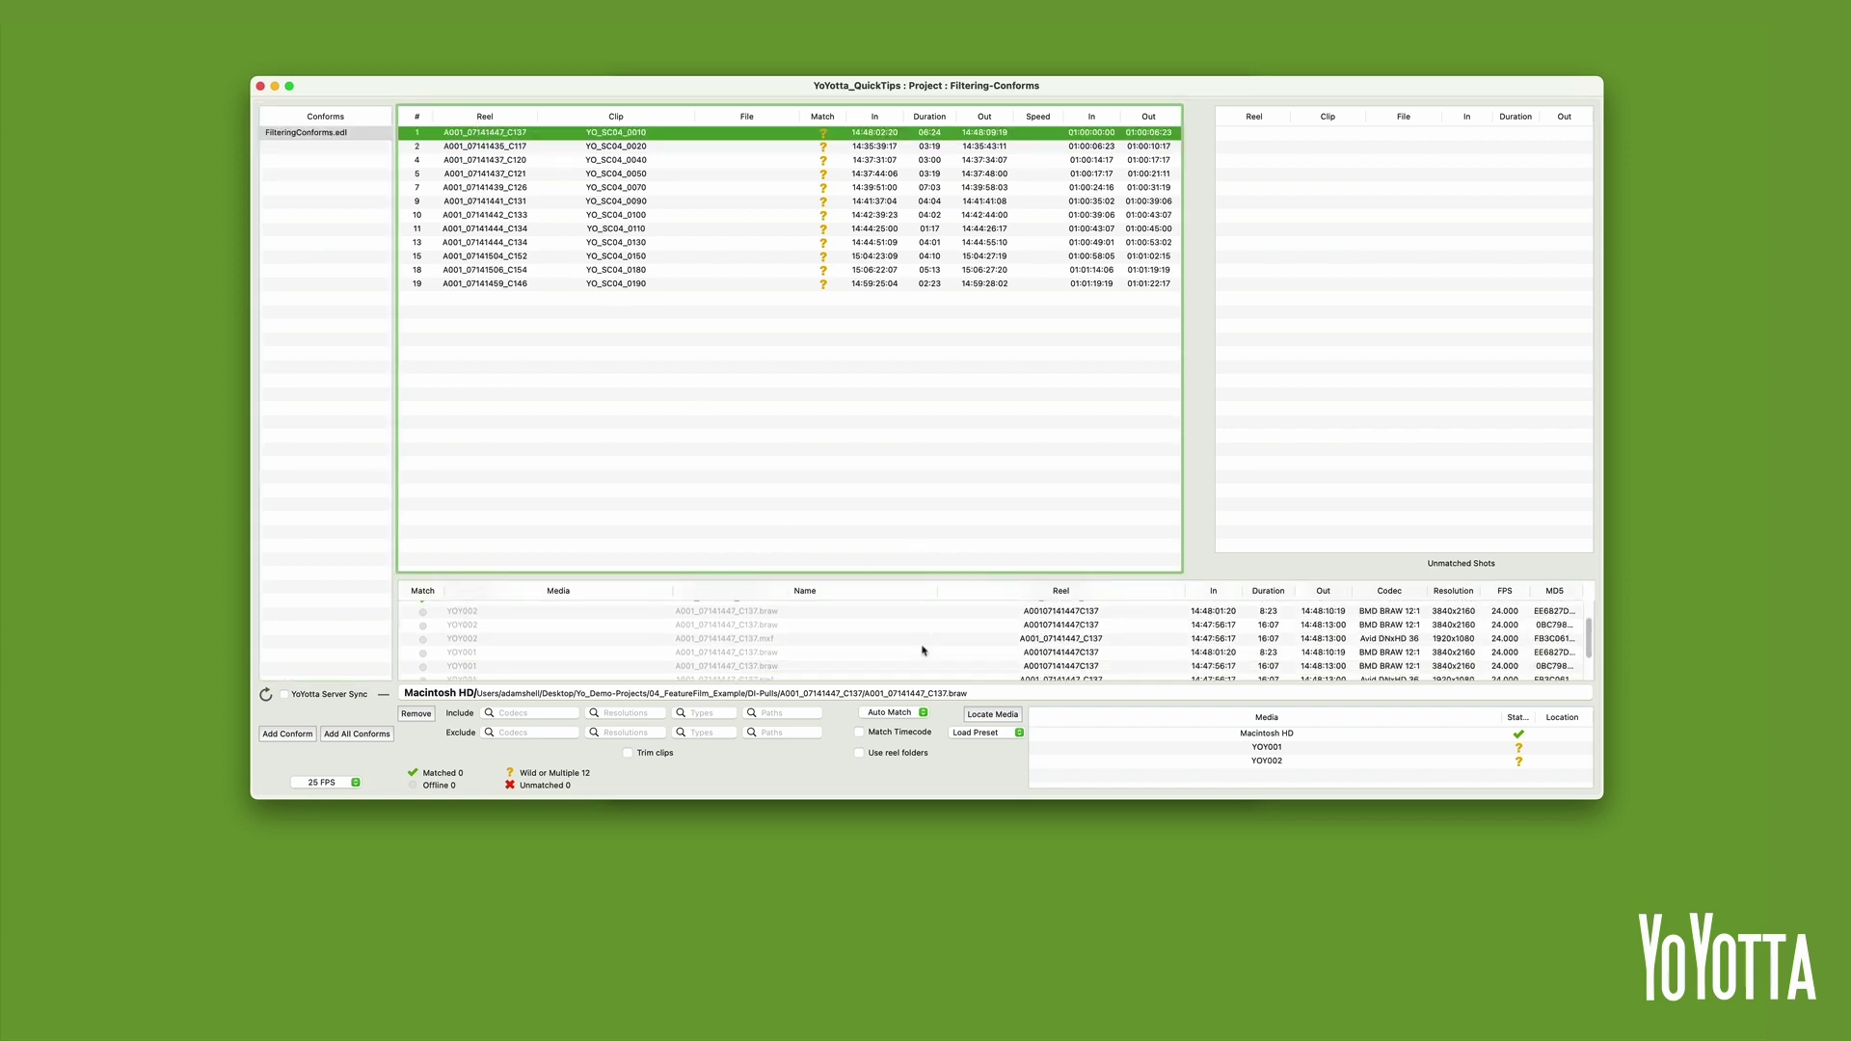
scroll(922, 651, down, 2)
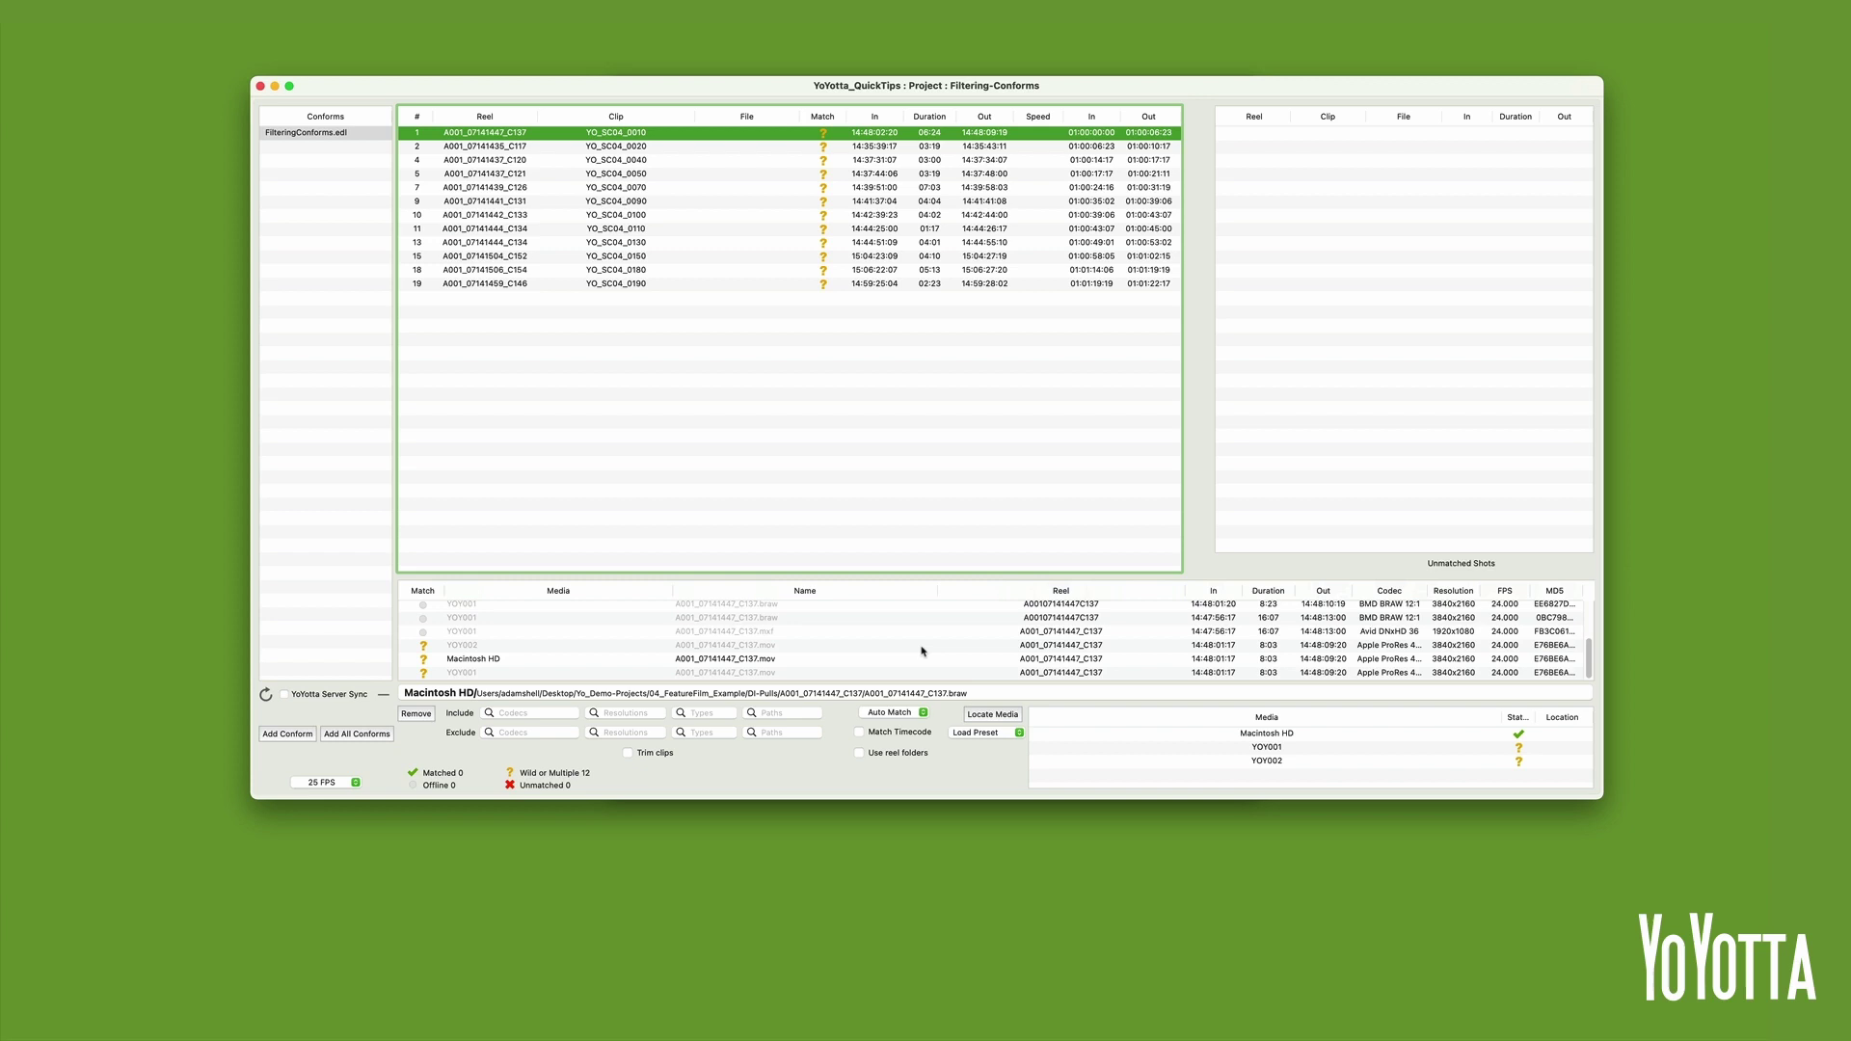
scroll(923, 652, up, 5)
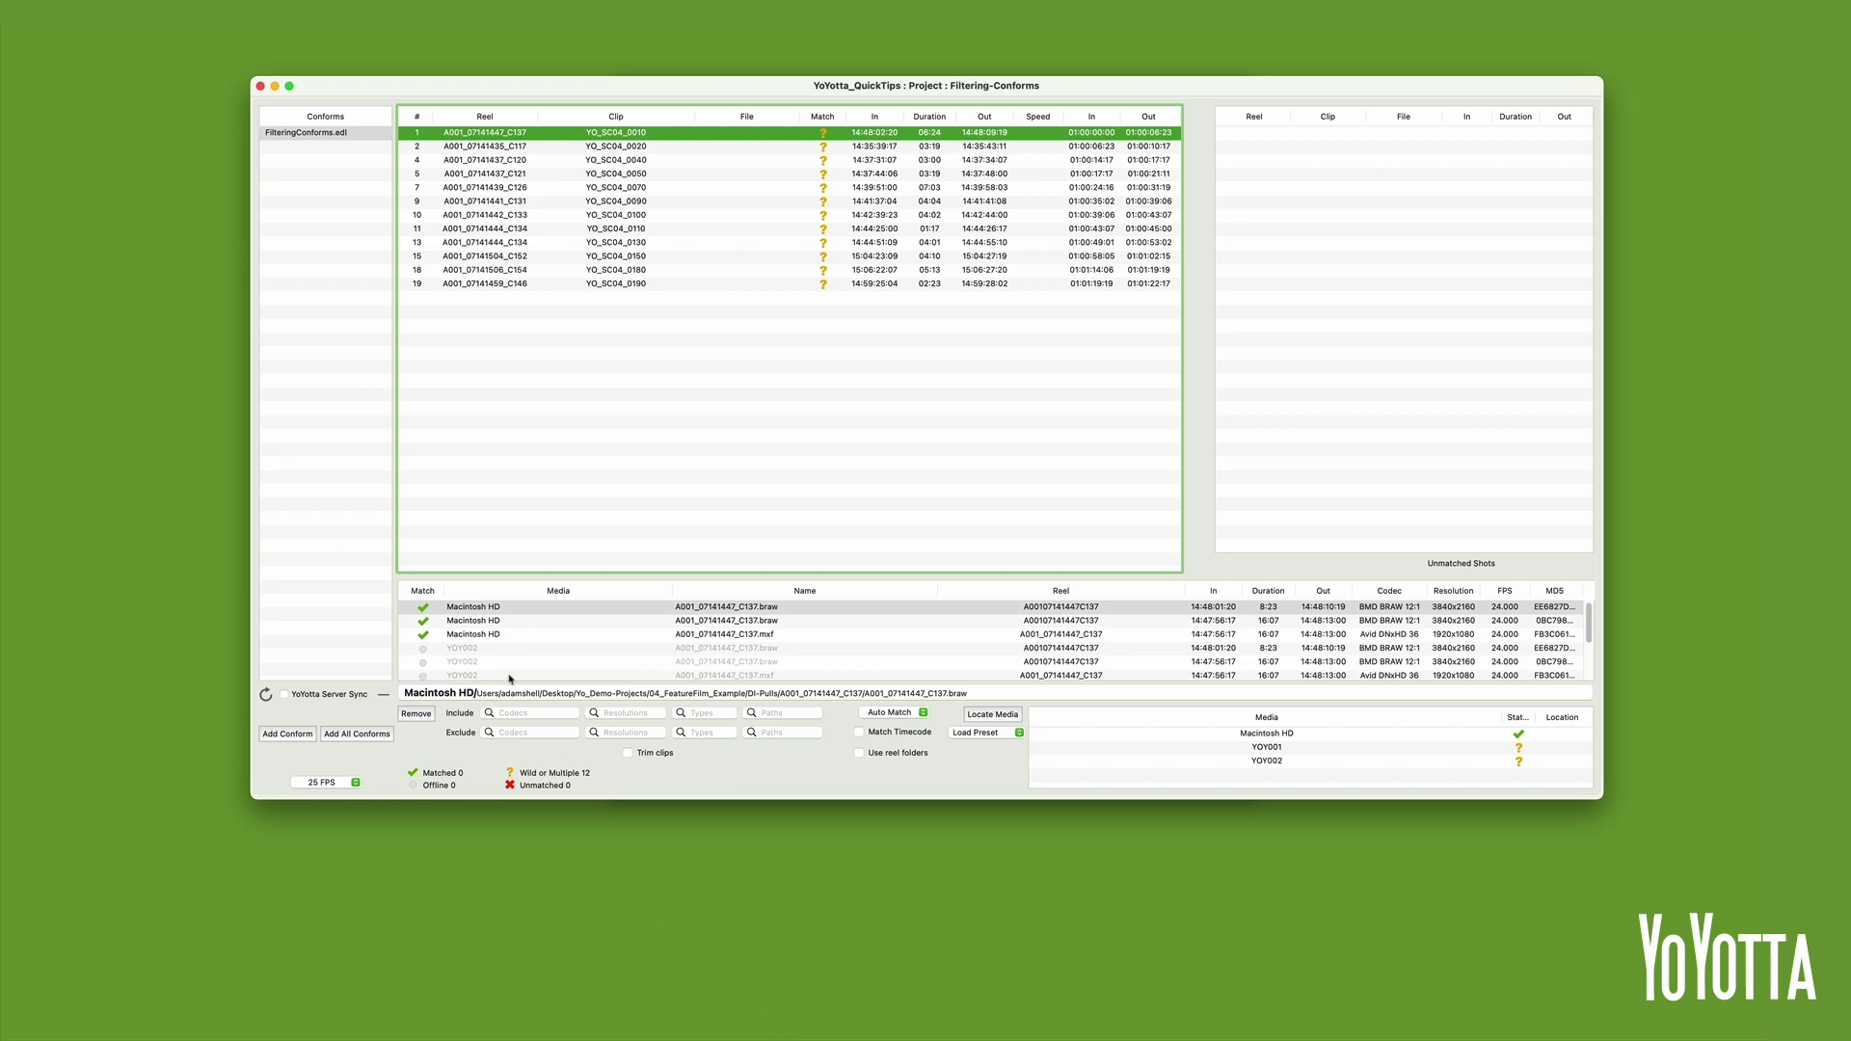
Step: Remove the Macintosh HD media matches, leaving only YOY001, and refresh the conform's matches
click(504, 608)
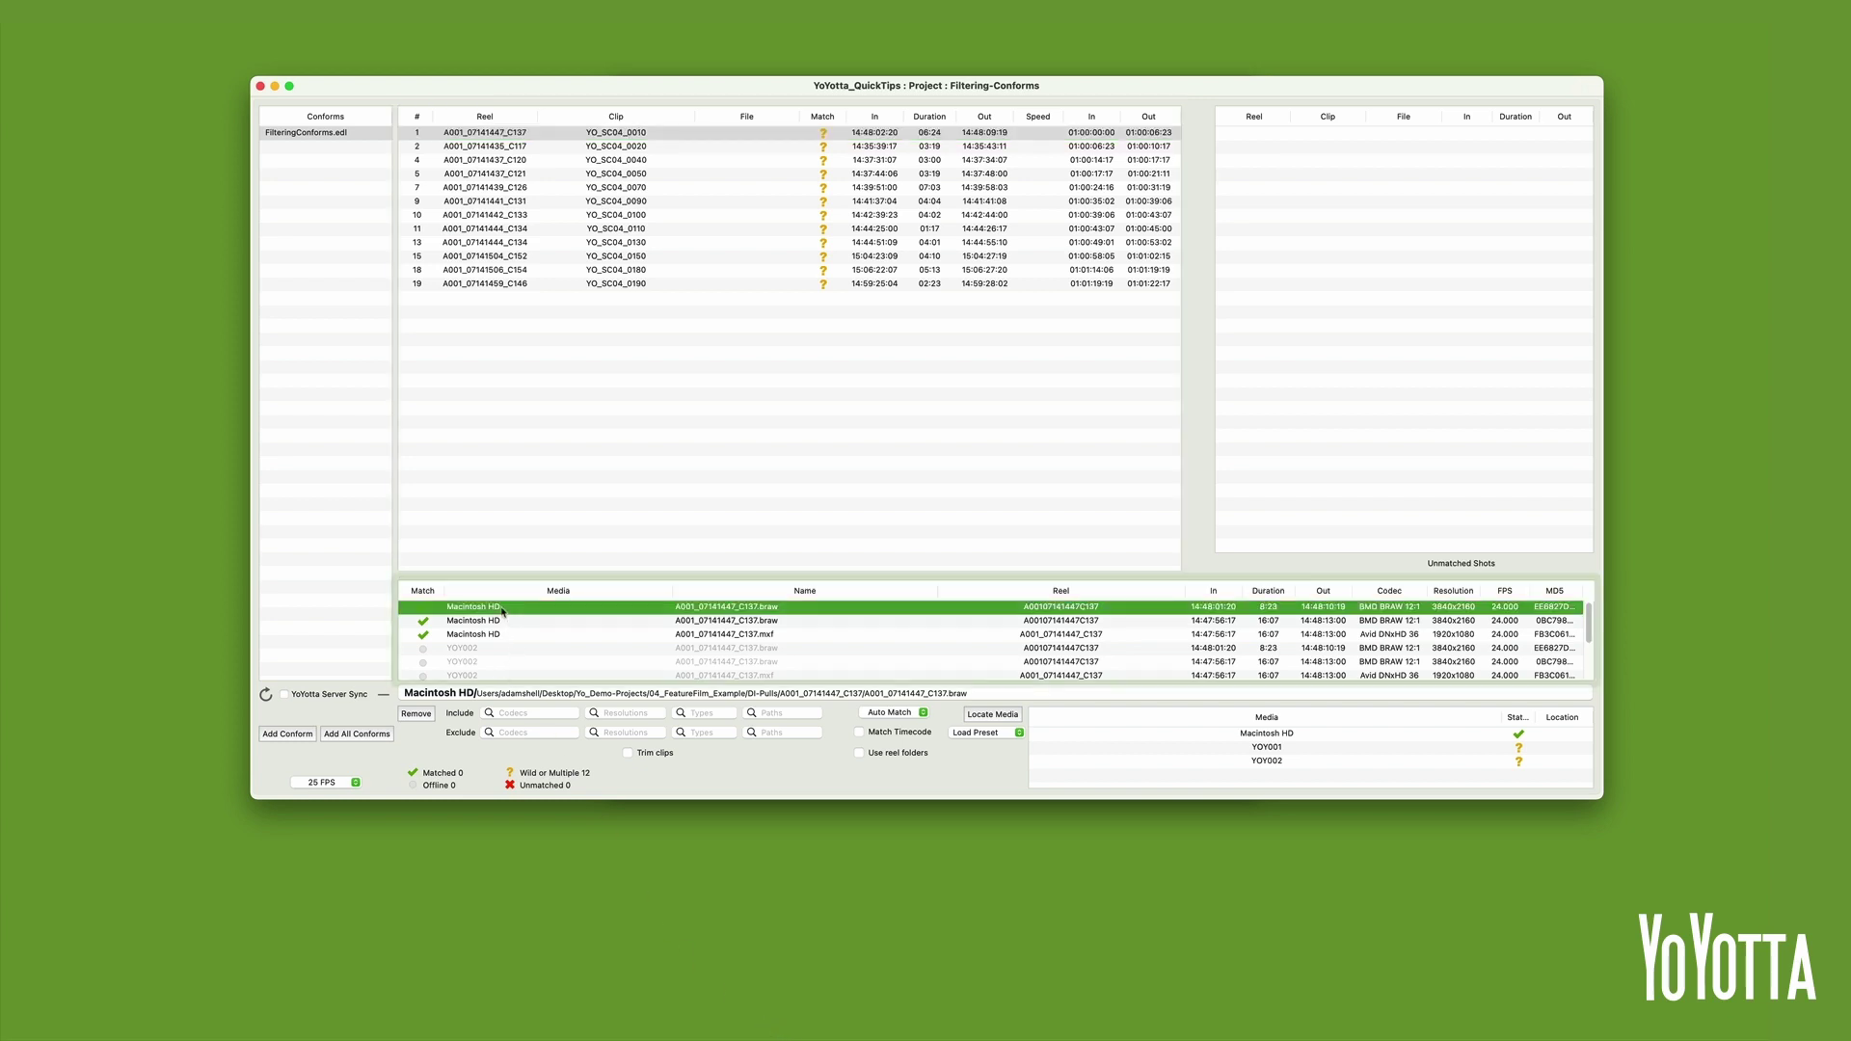
click(420, 717)
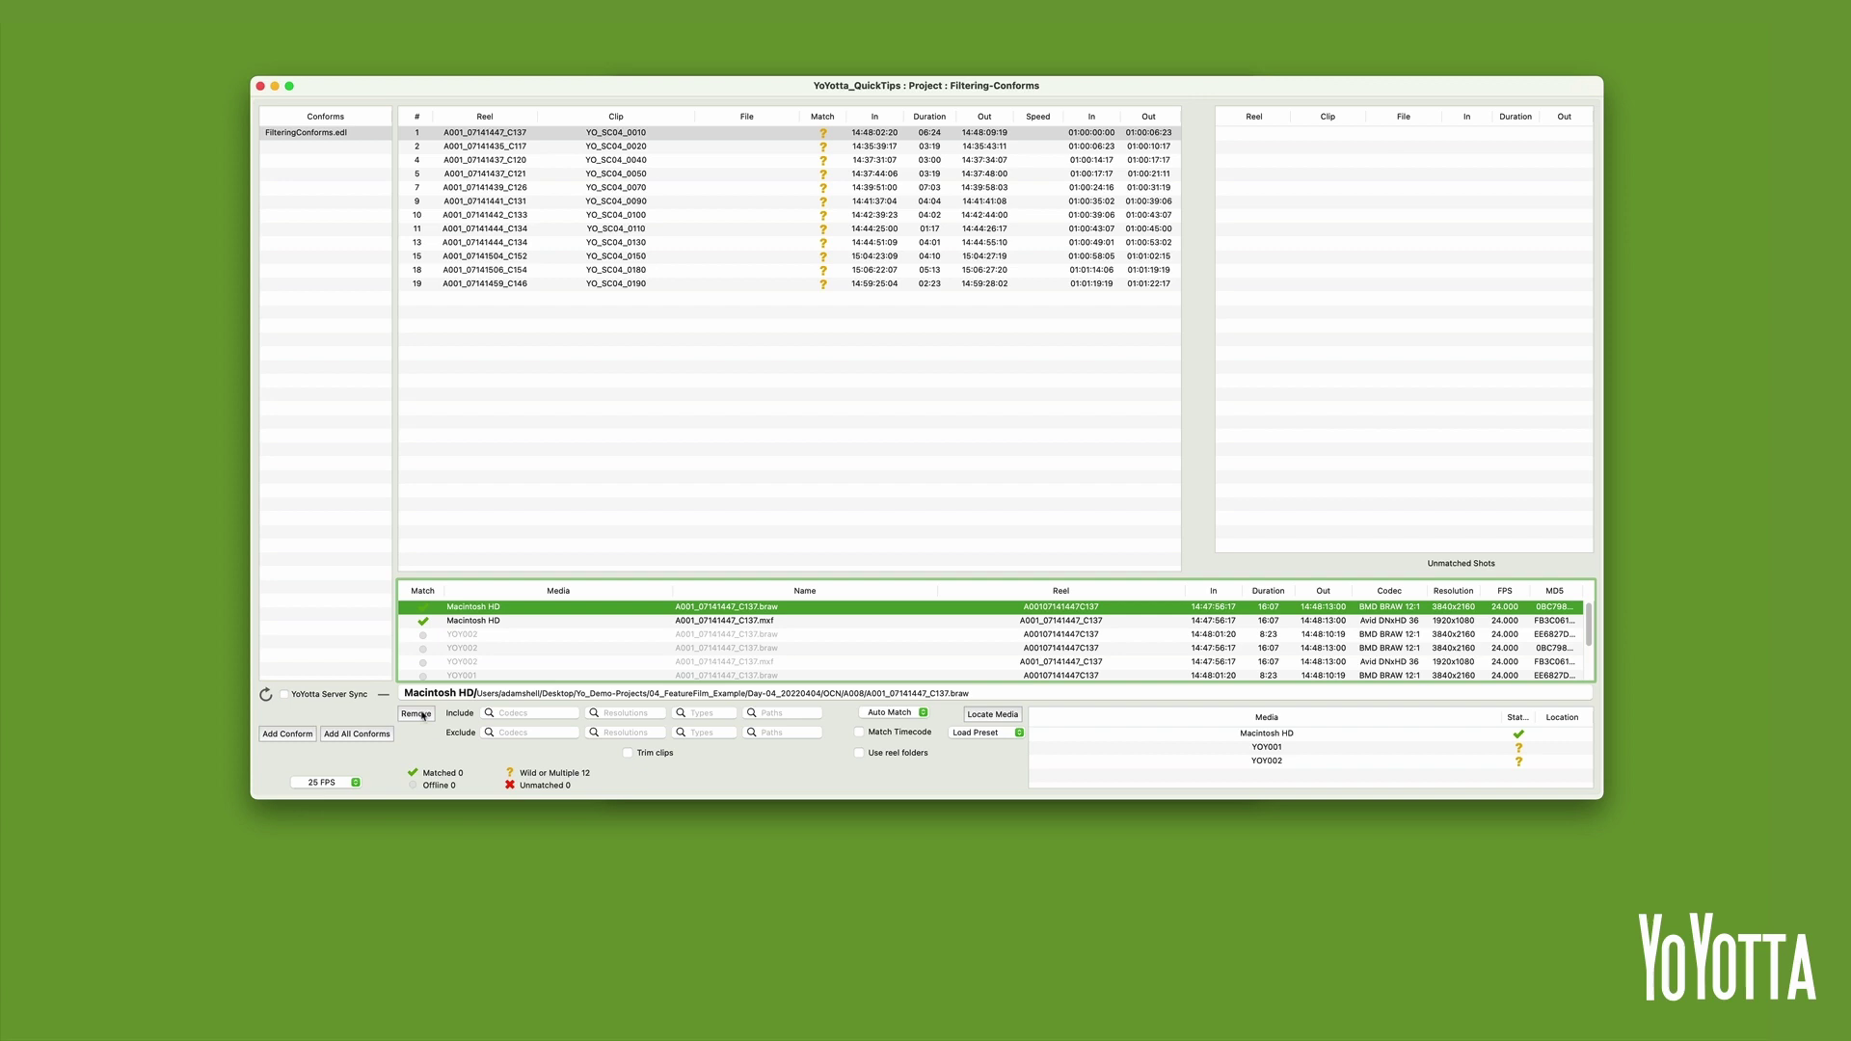
click(420, 715)
click(423, 715)
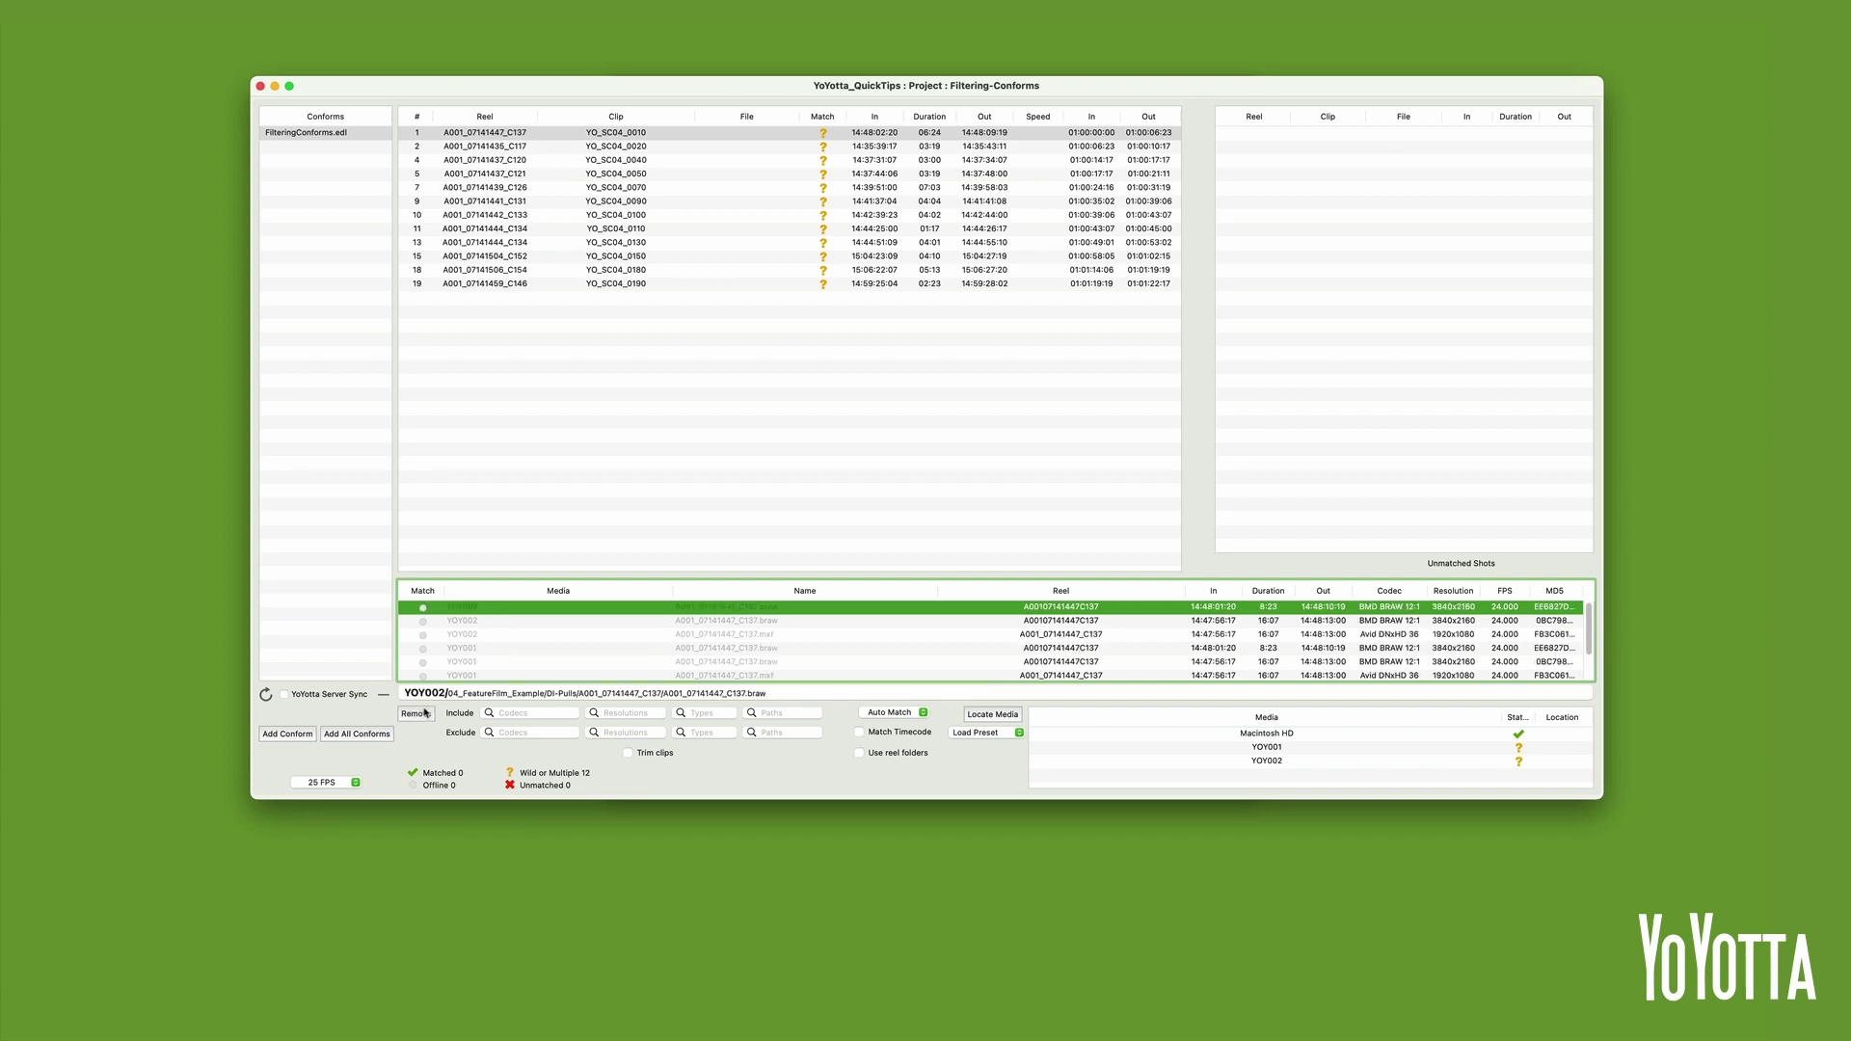
click(423, 714)
click(423, 713)
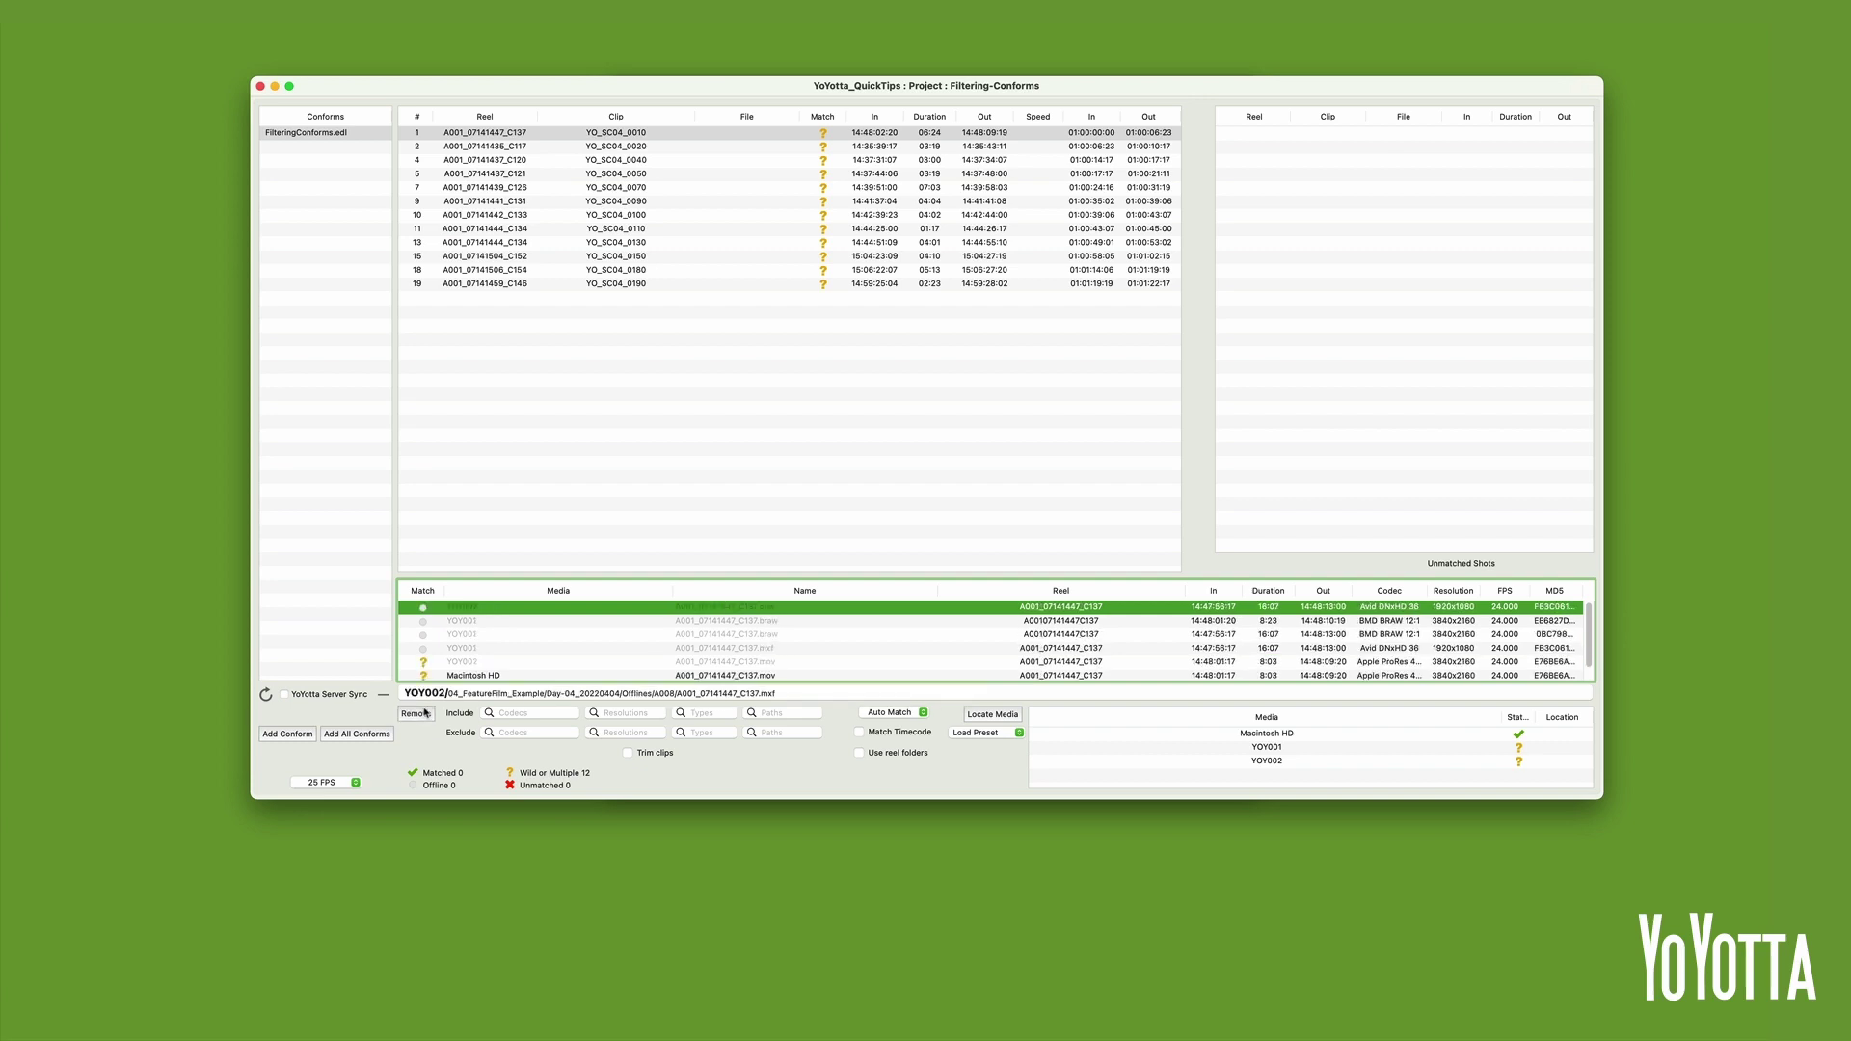
click(423, 714)
click(423, 713)
click(424, 713)
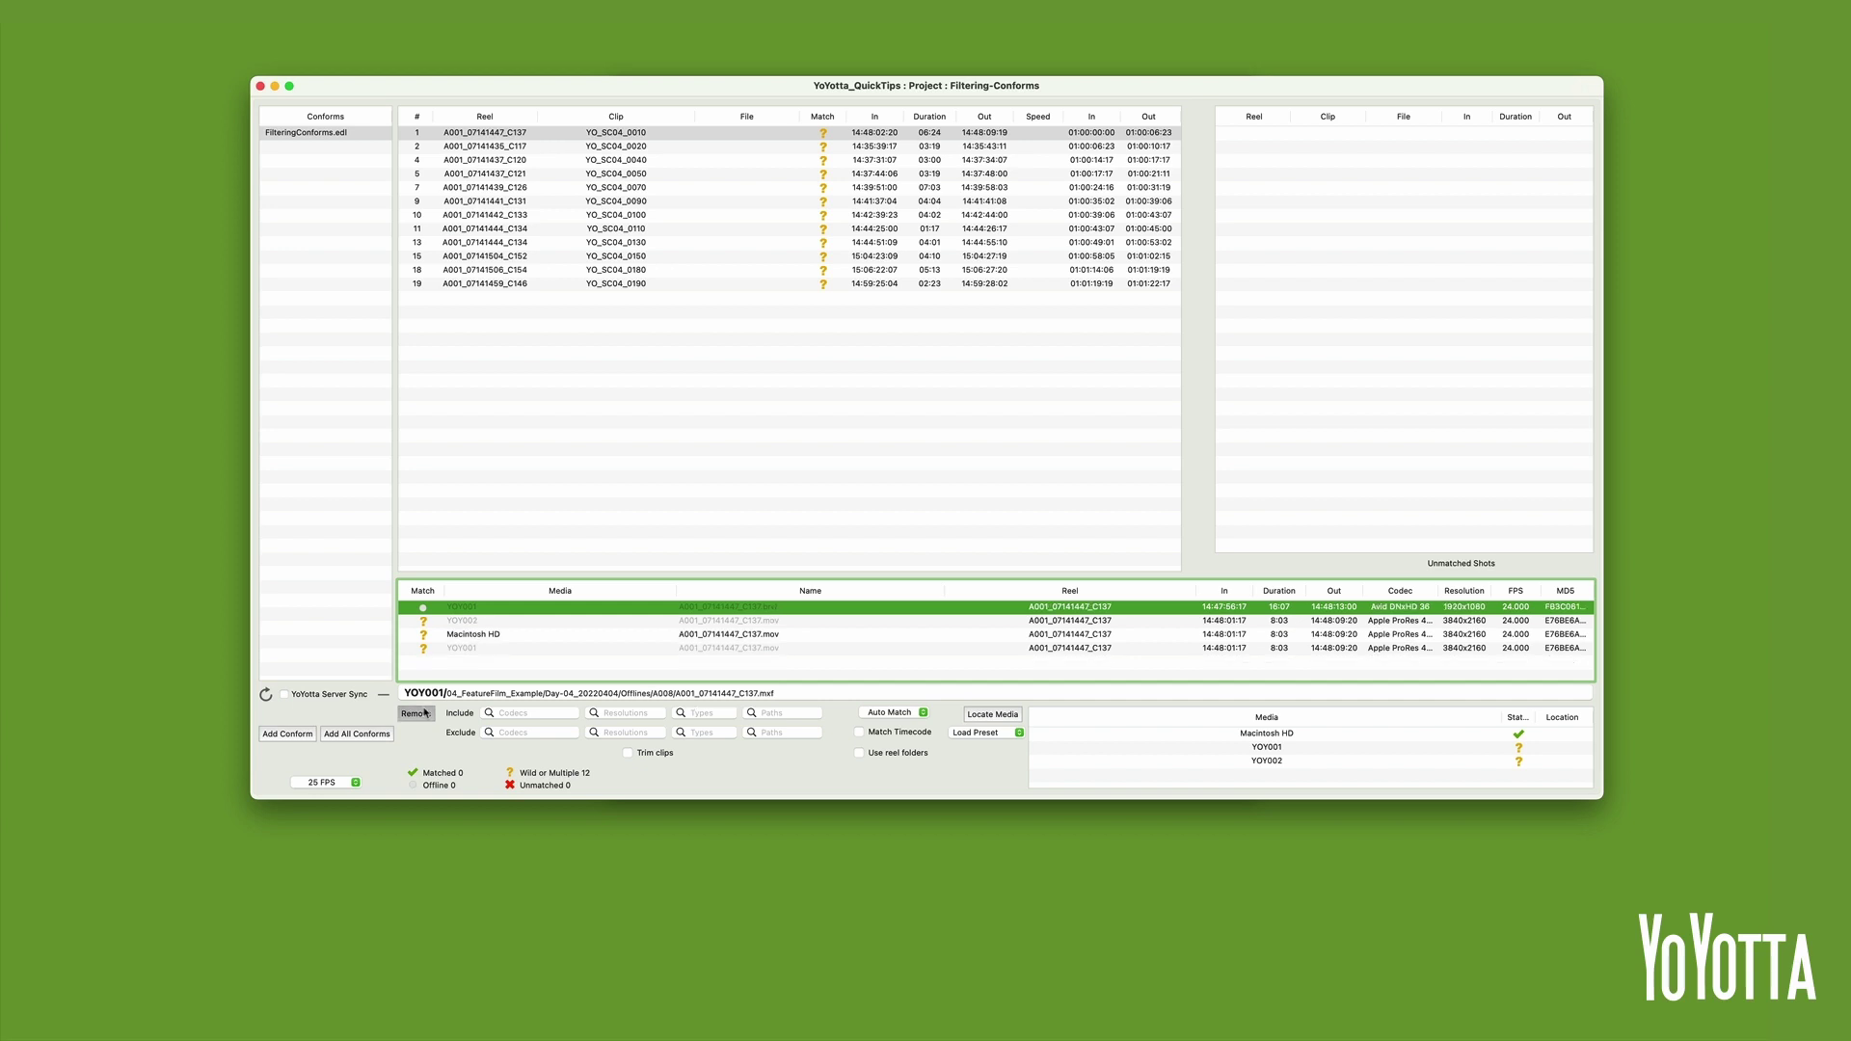
click(423, 714)
click(424, 714)
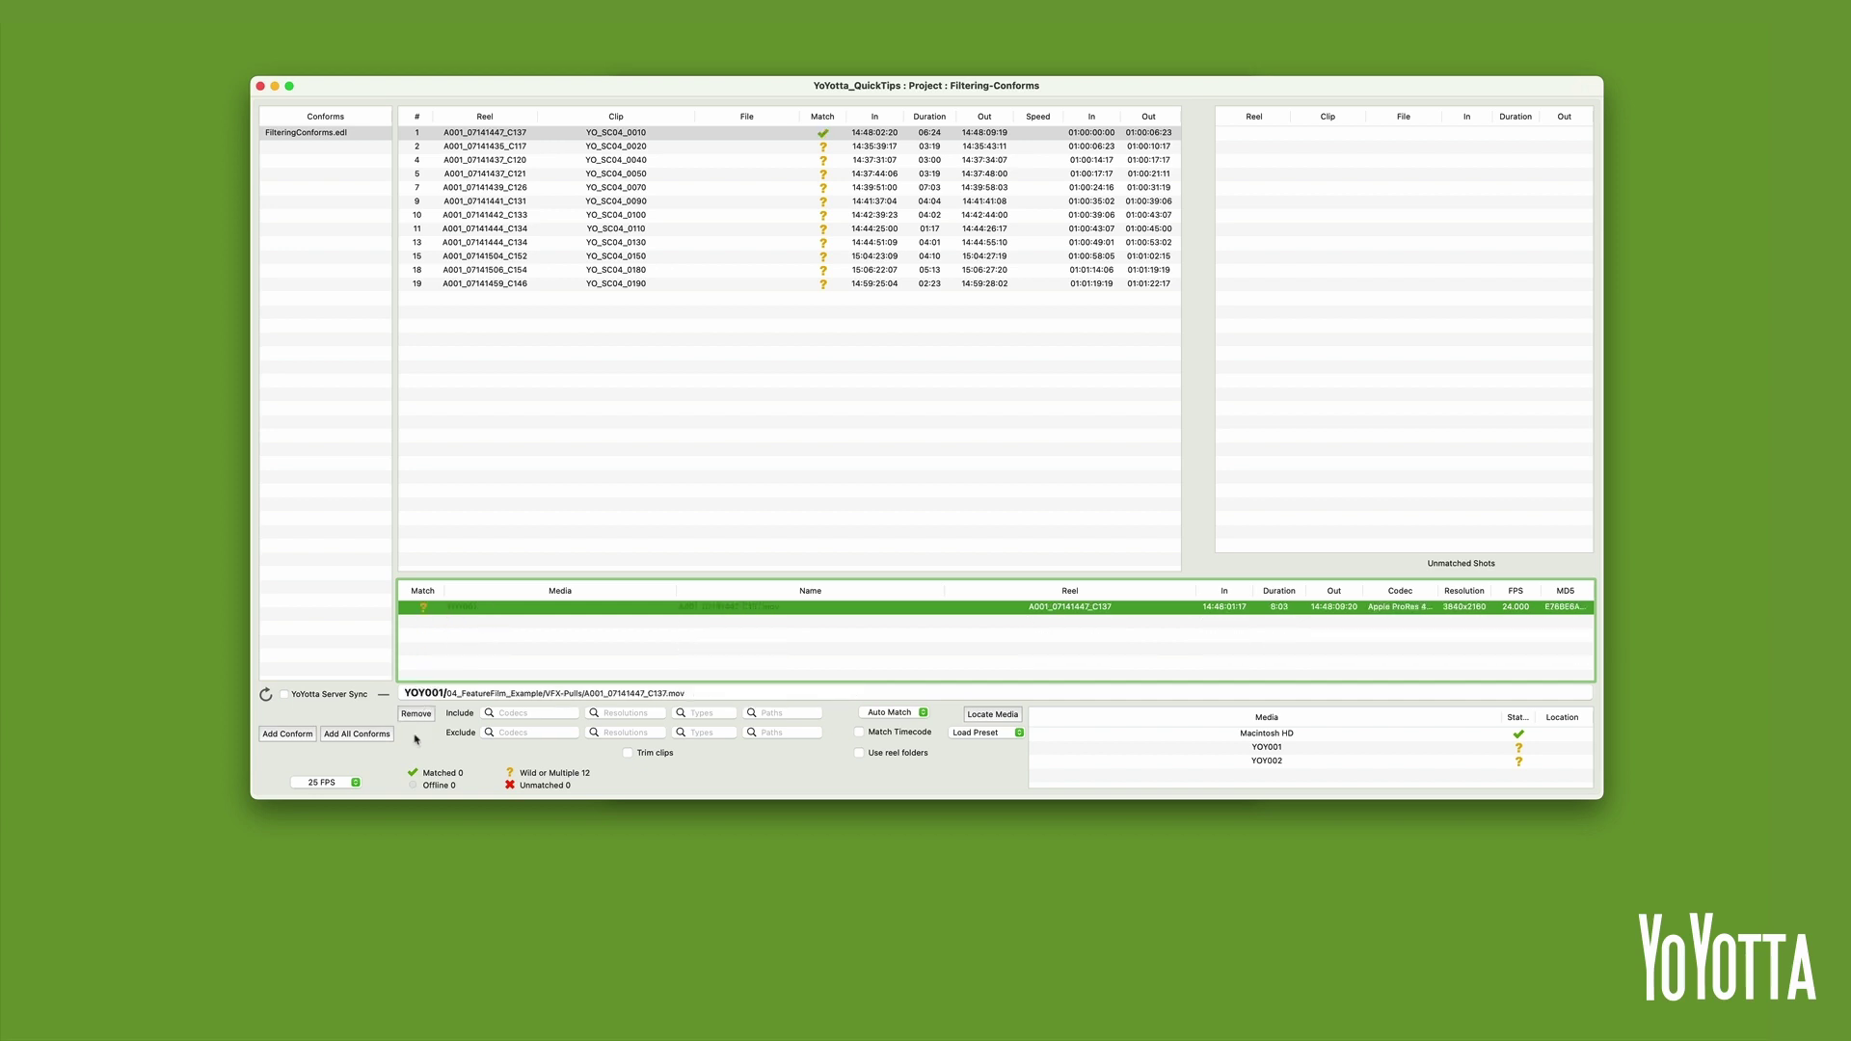
click(266, 695)
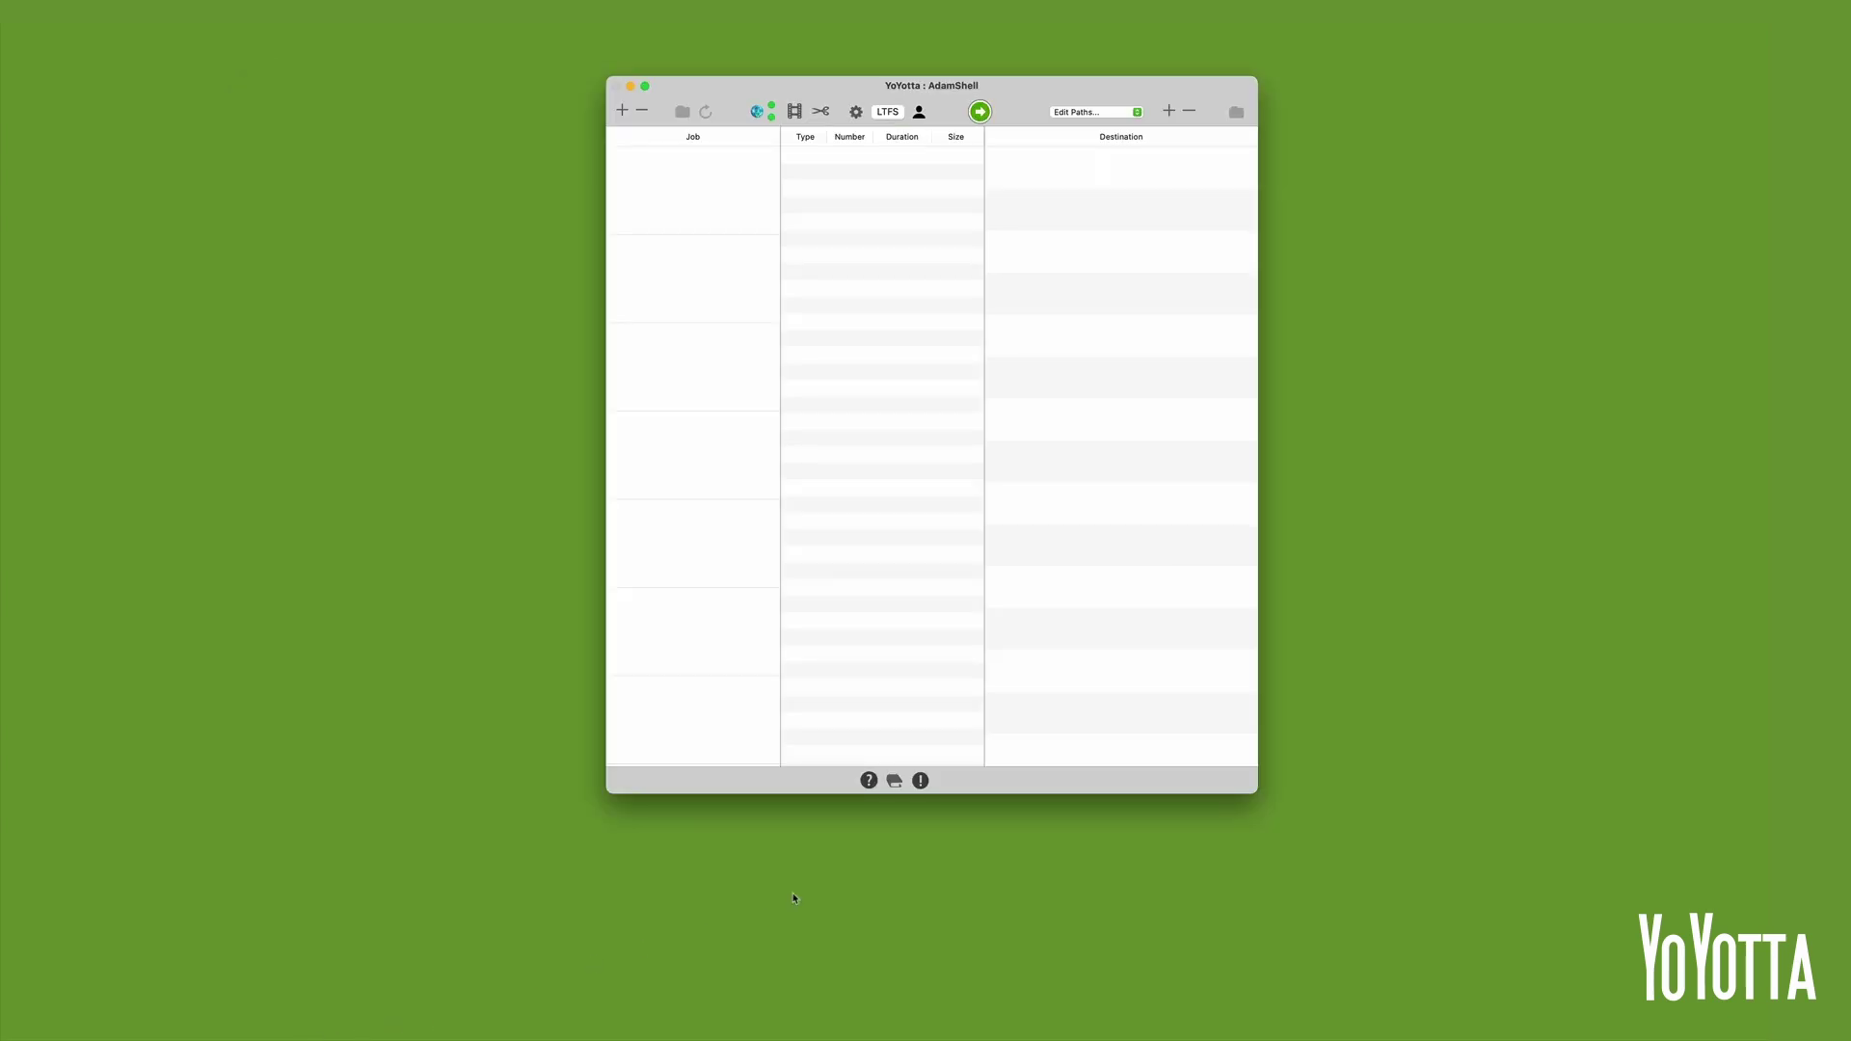
Step: Show the Project Browser and review the All Media filter options without changing them
click(894, 781)
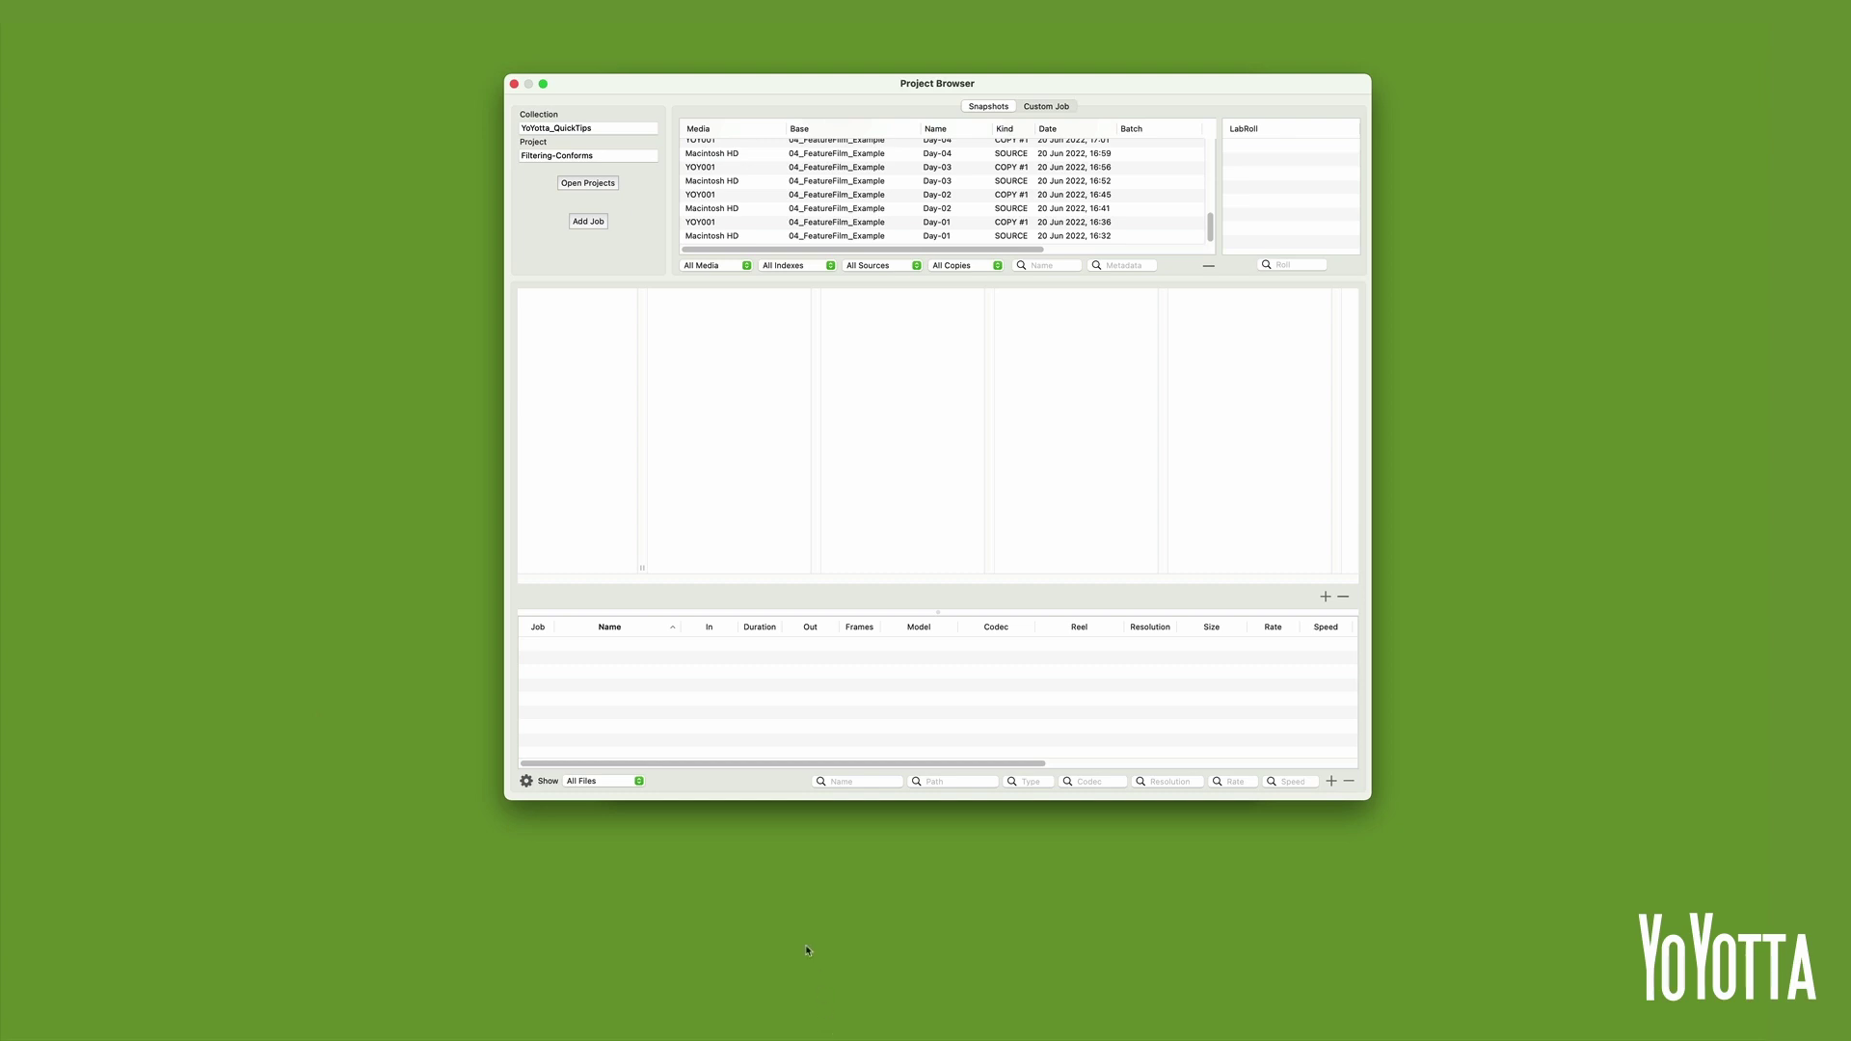
click(748, 268)
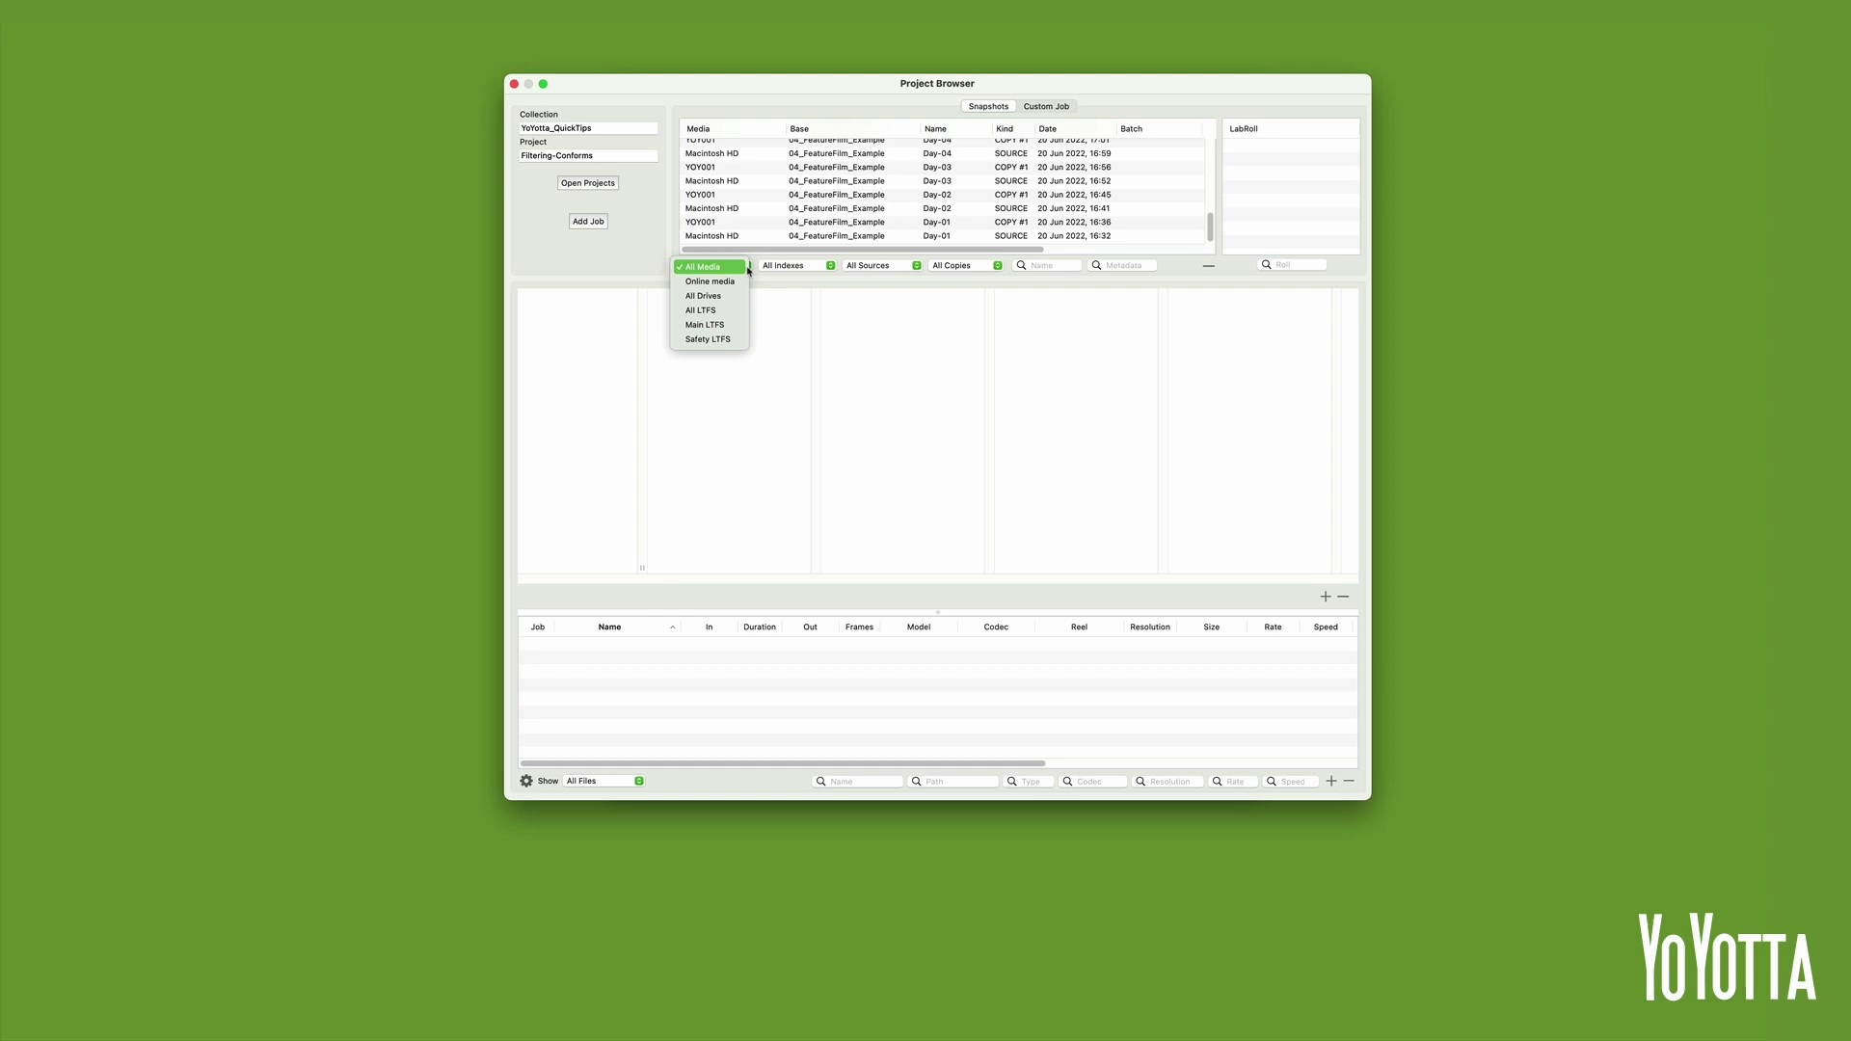
click(748, 270)
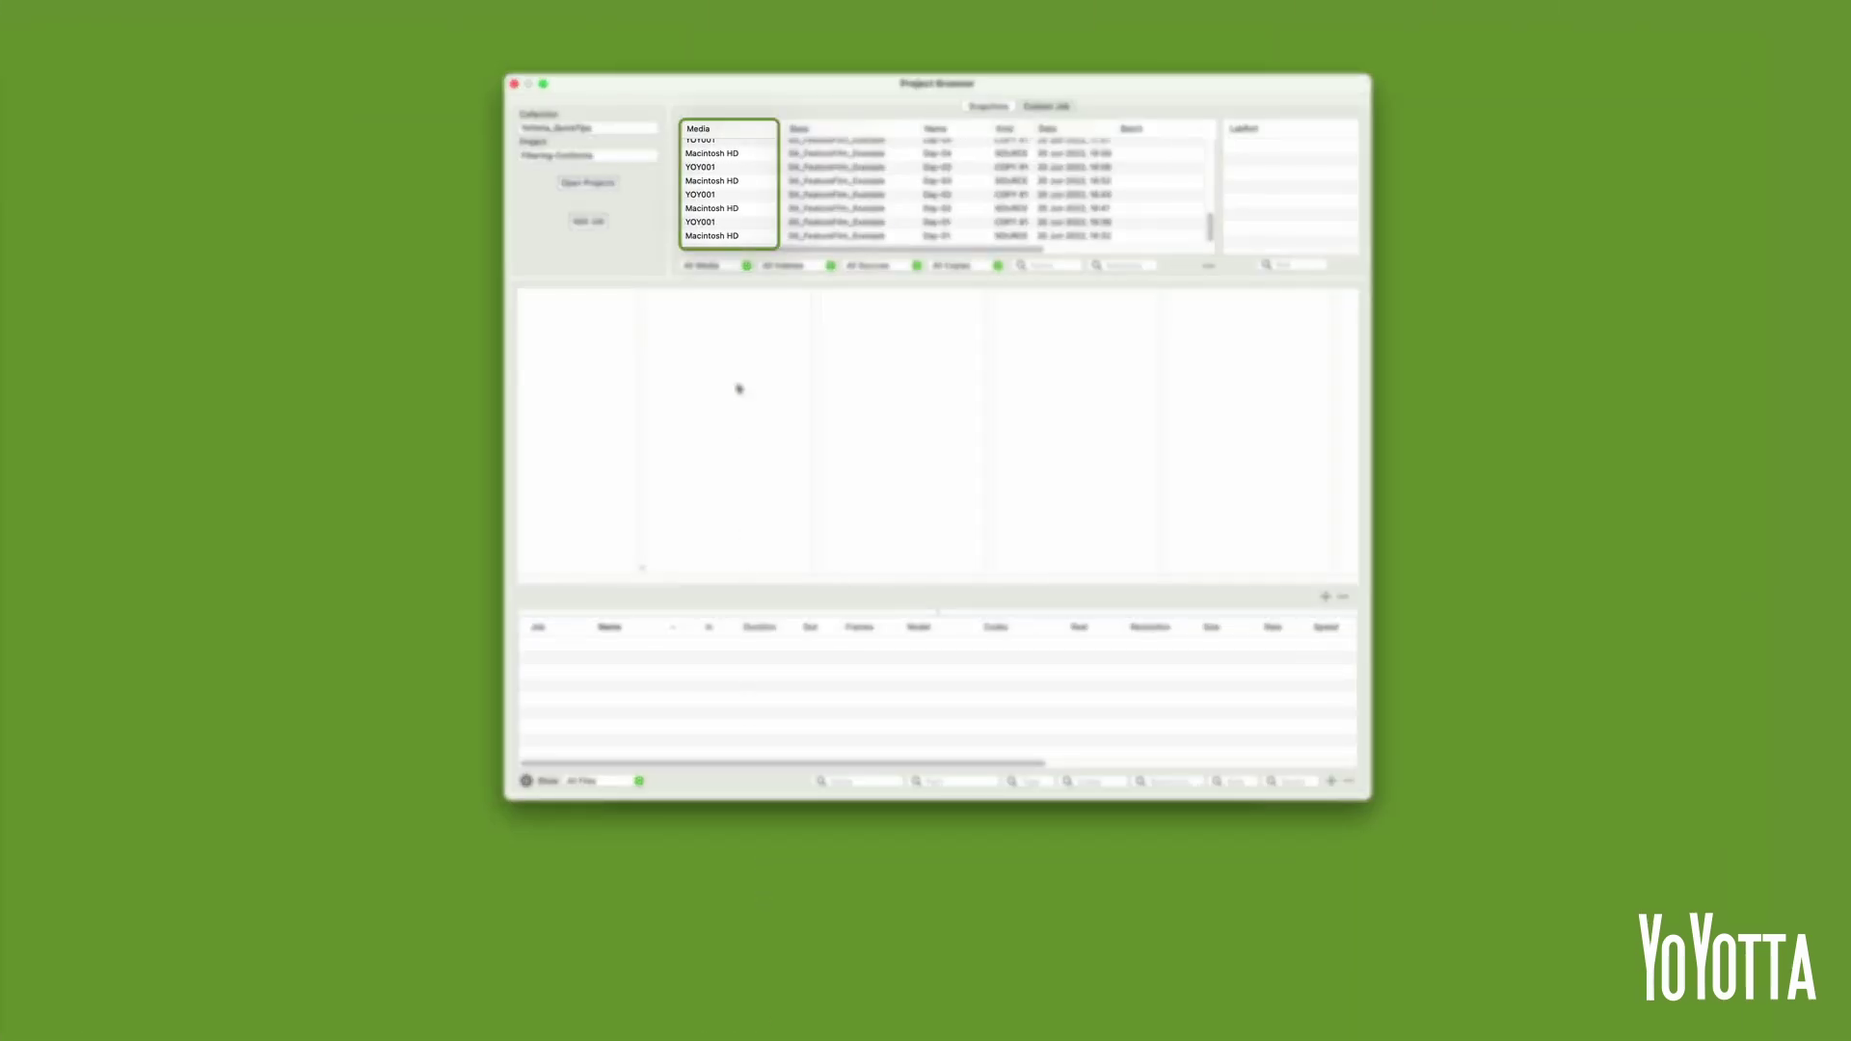
Step: Sort the snapshots by Media and review the Macintosh HD, YOY001 and YOY002 groups
click(734, 126)
scroll(742, 175, up, 5)
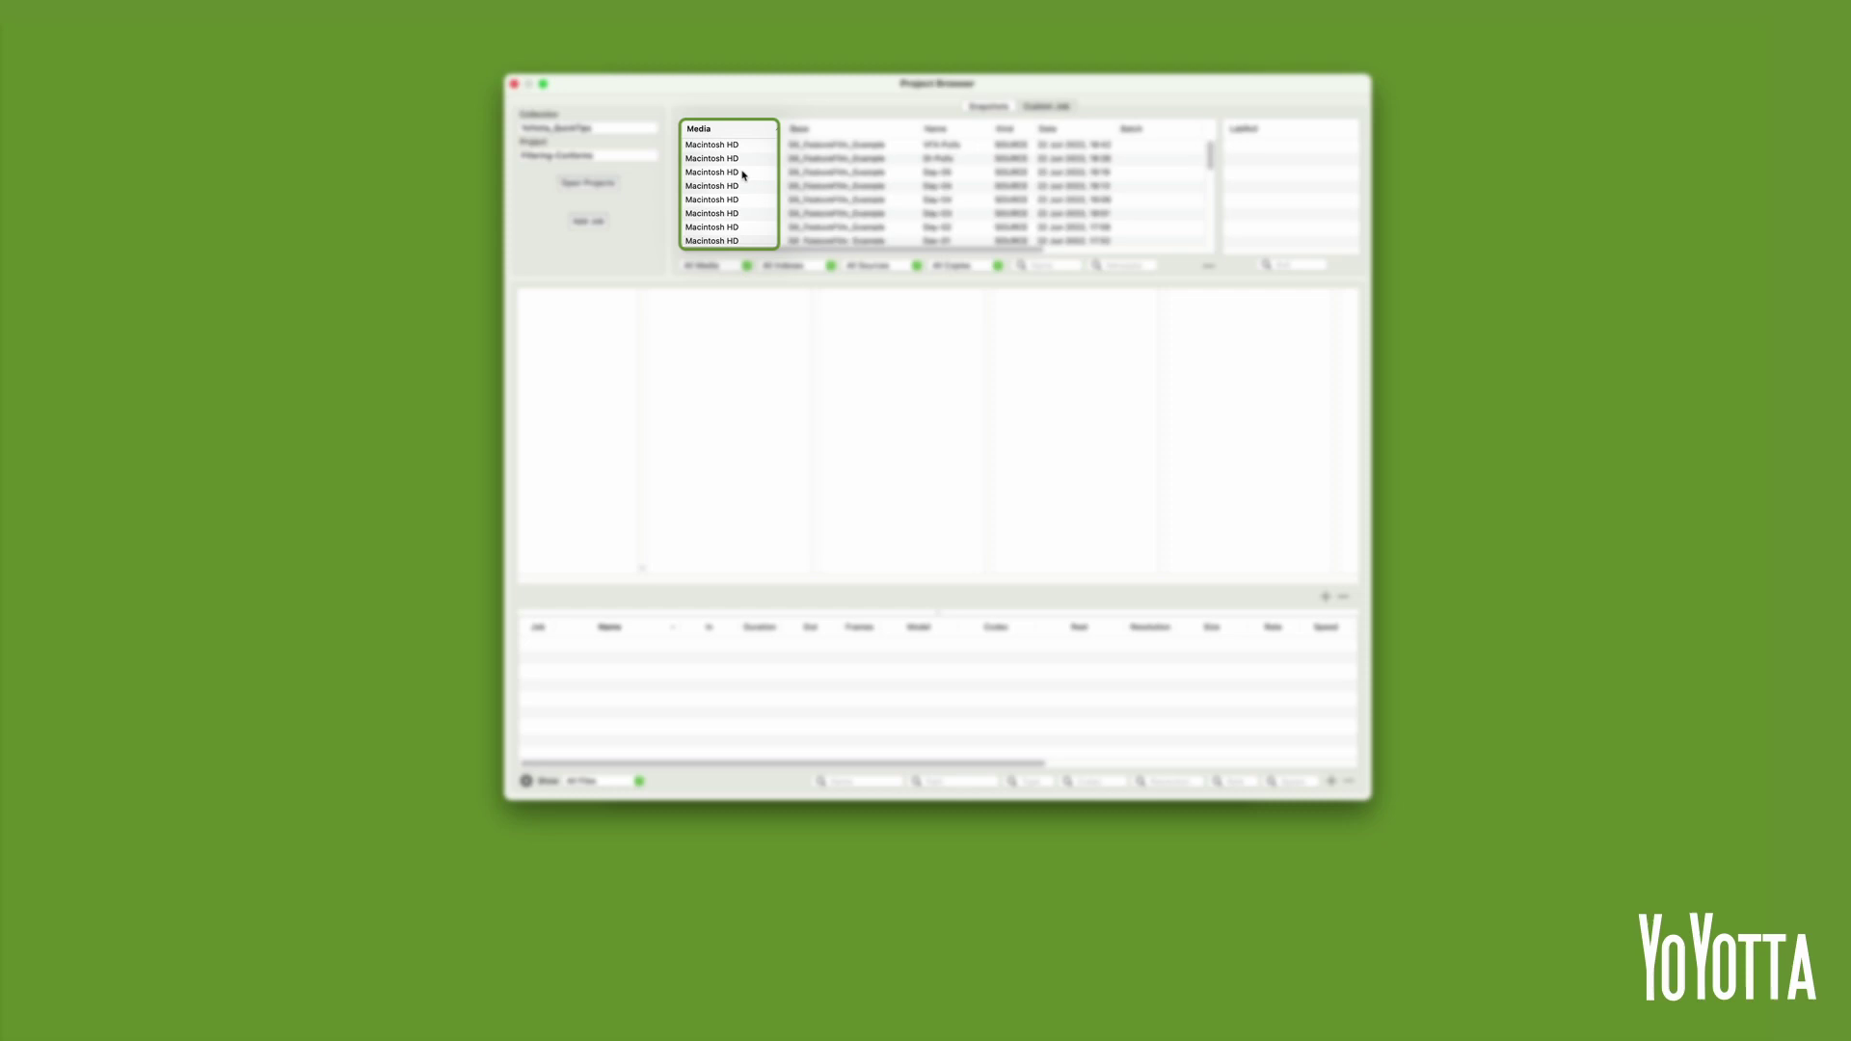
scroll(742, 174, down, 5)
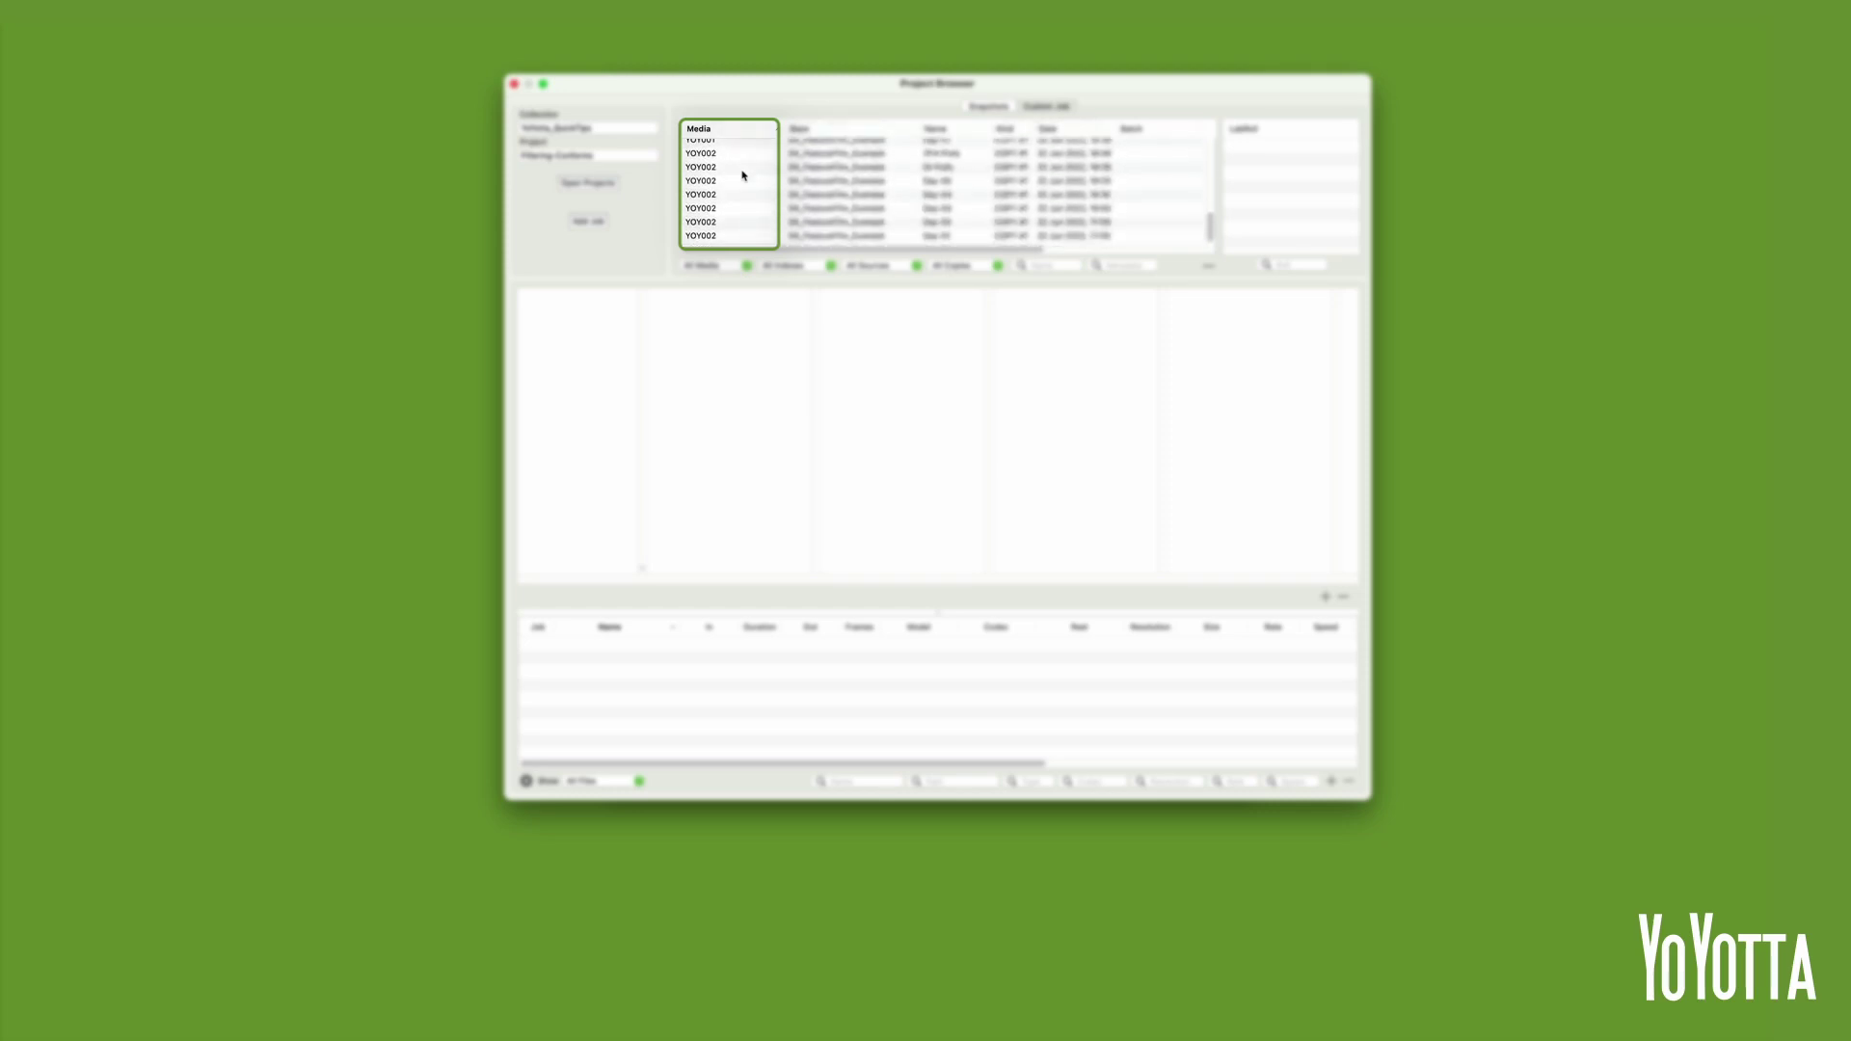
scroll(742, 174, up, 2)
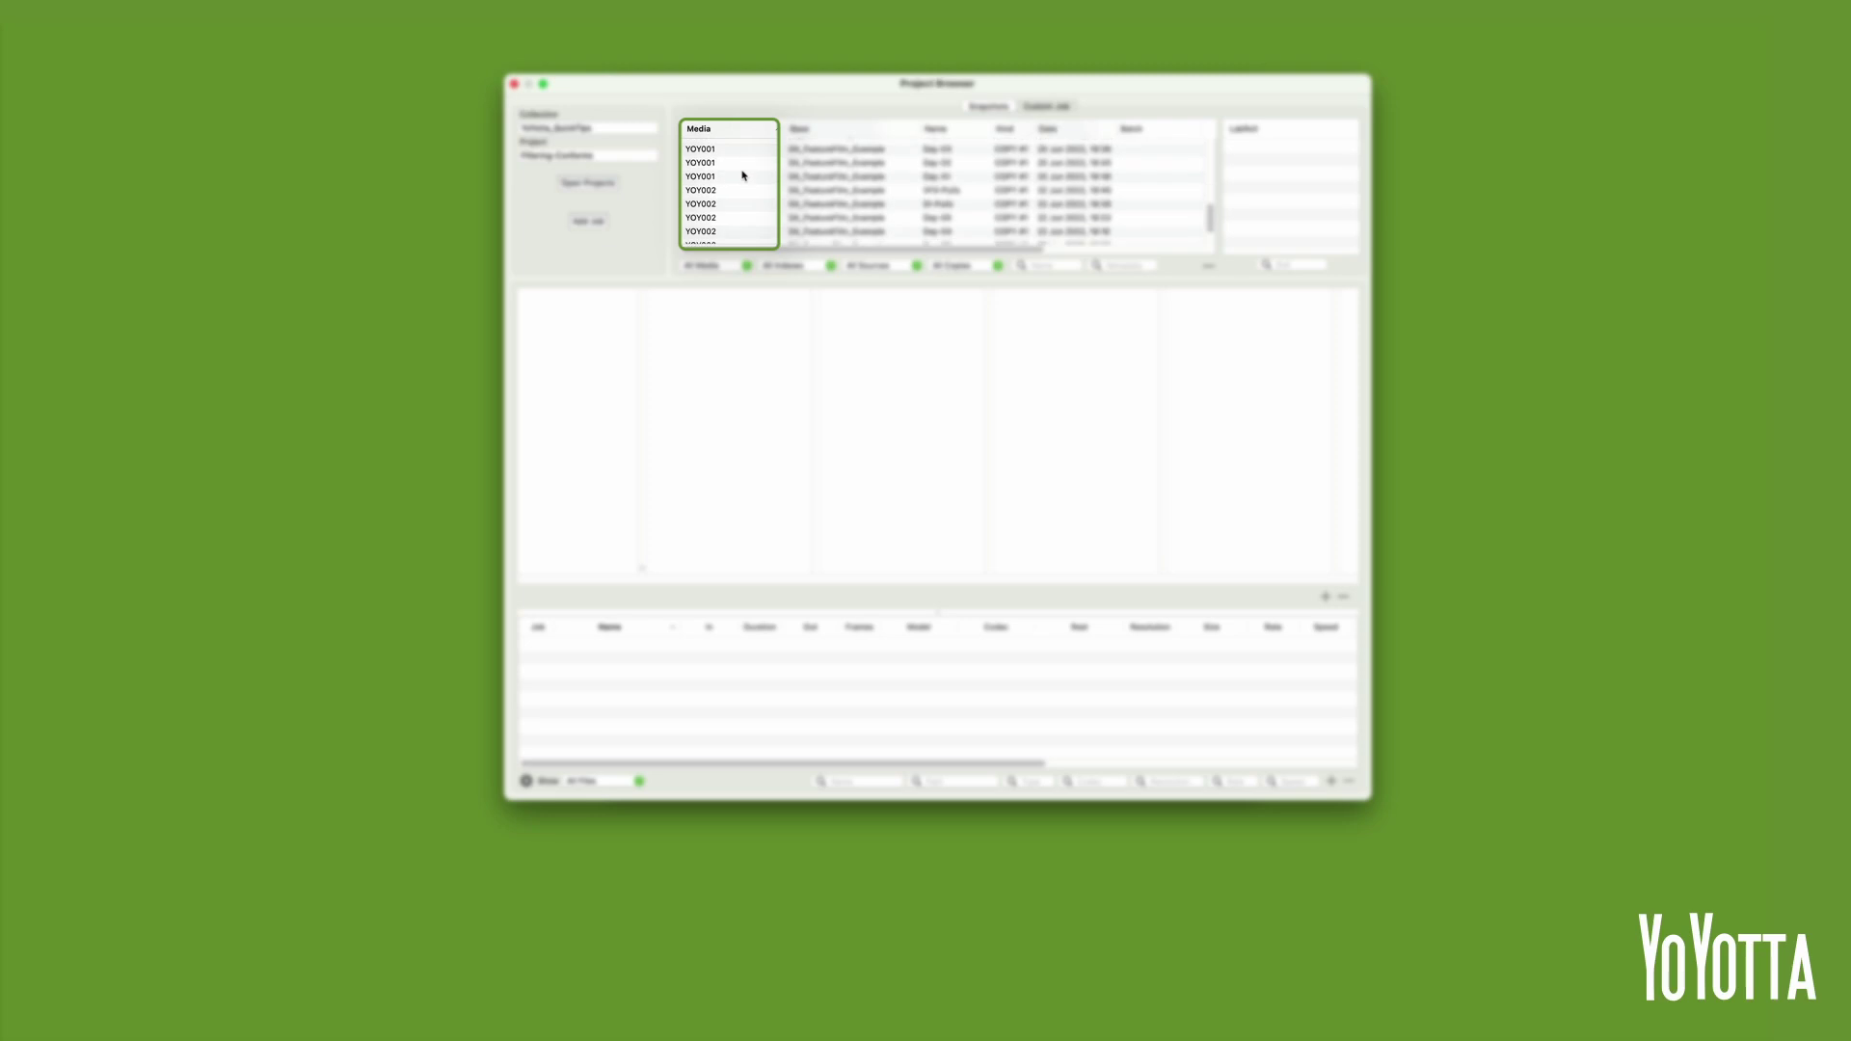
scroll(743, 175, down, 2)
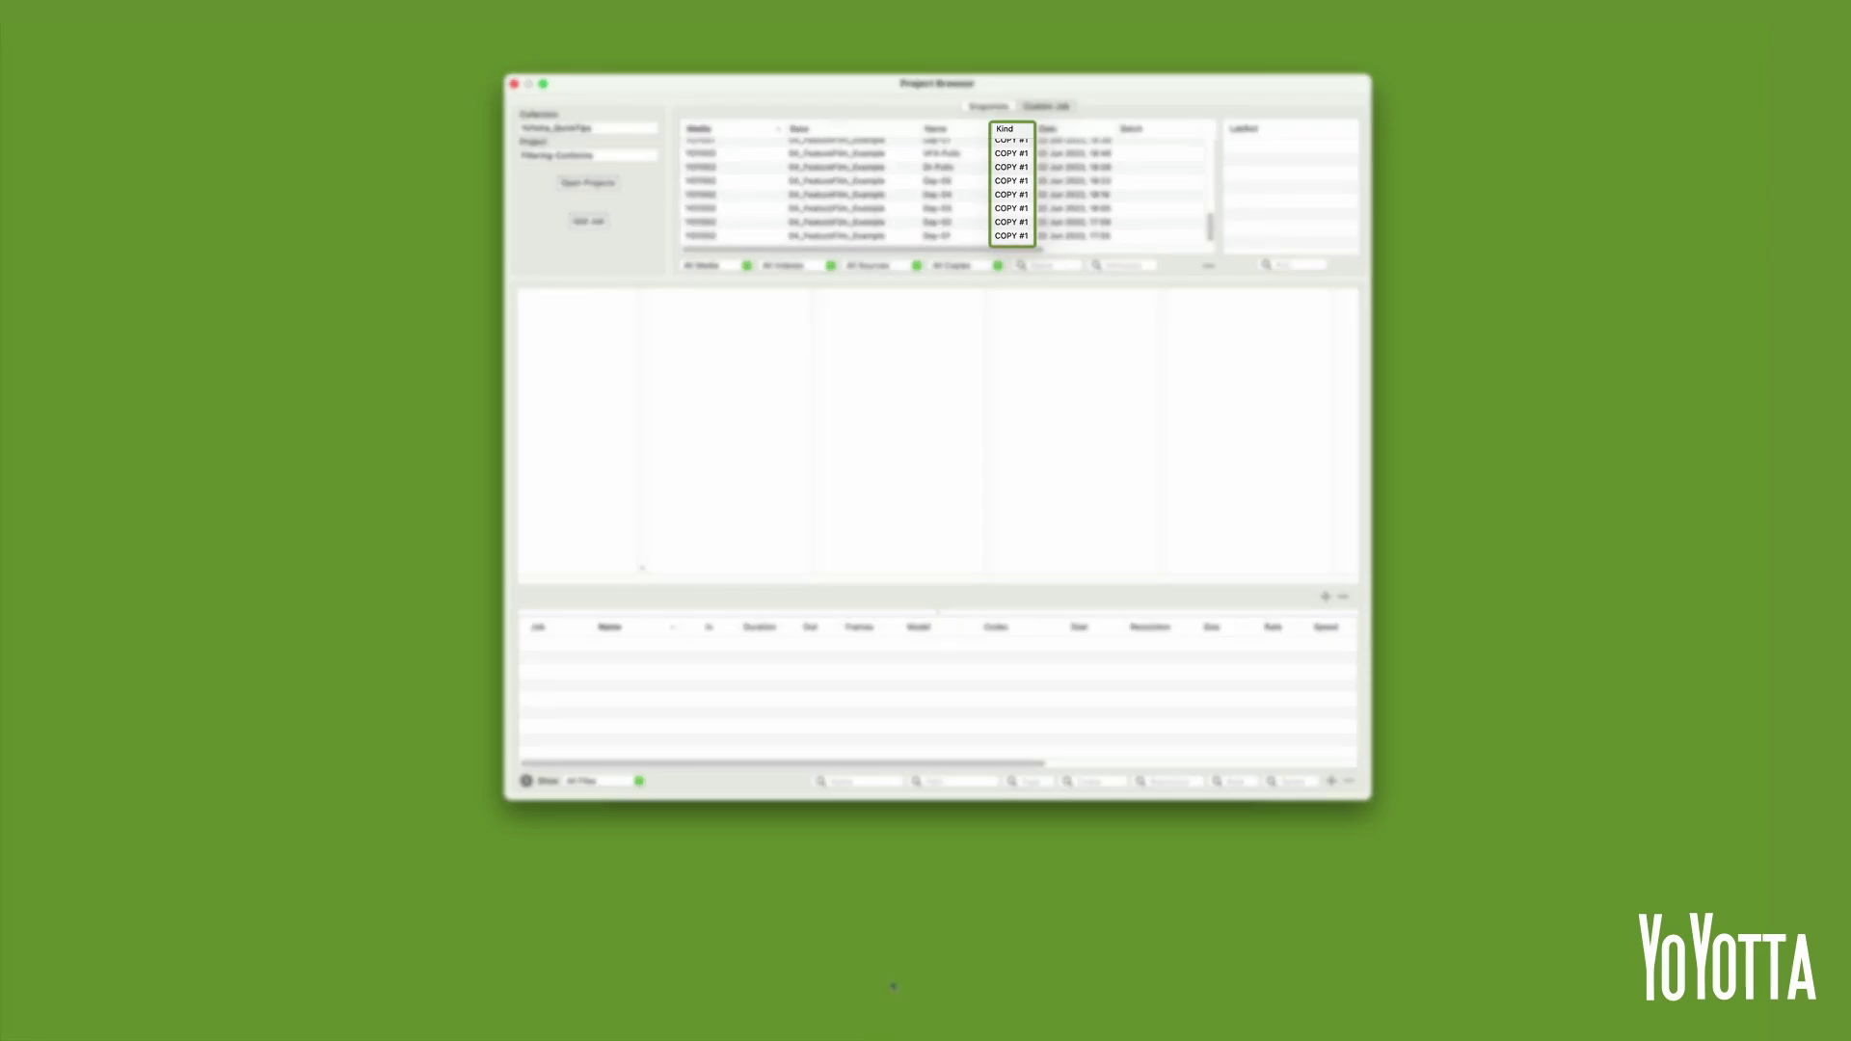
scroll(1010, 239, up, 3)
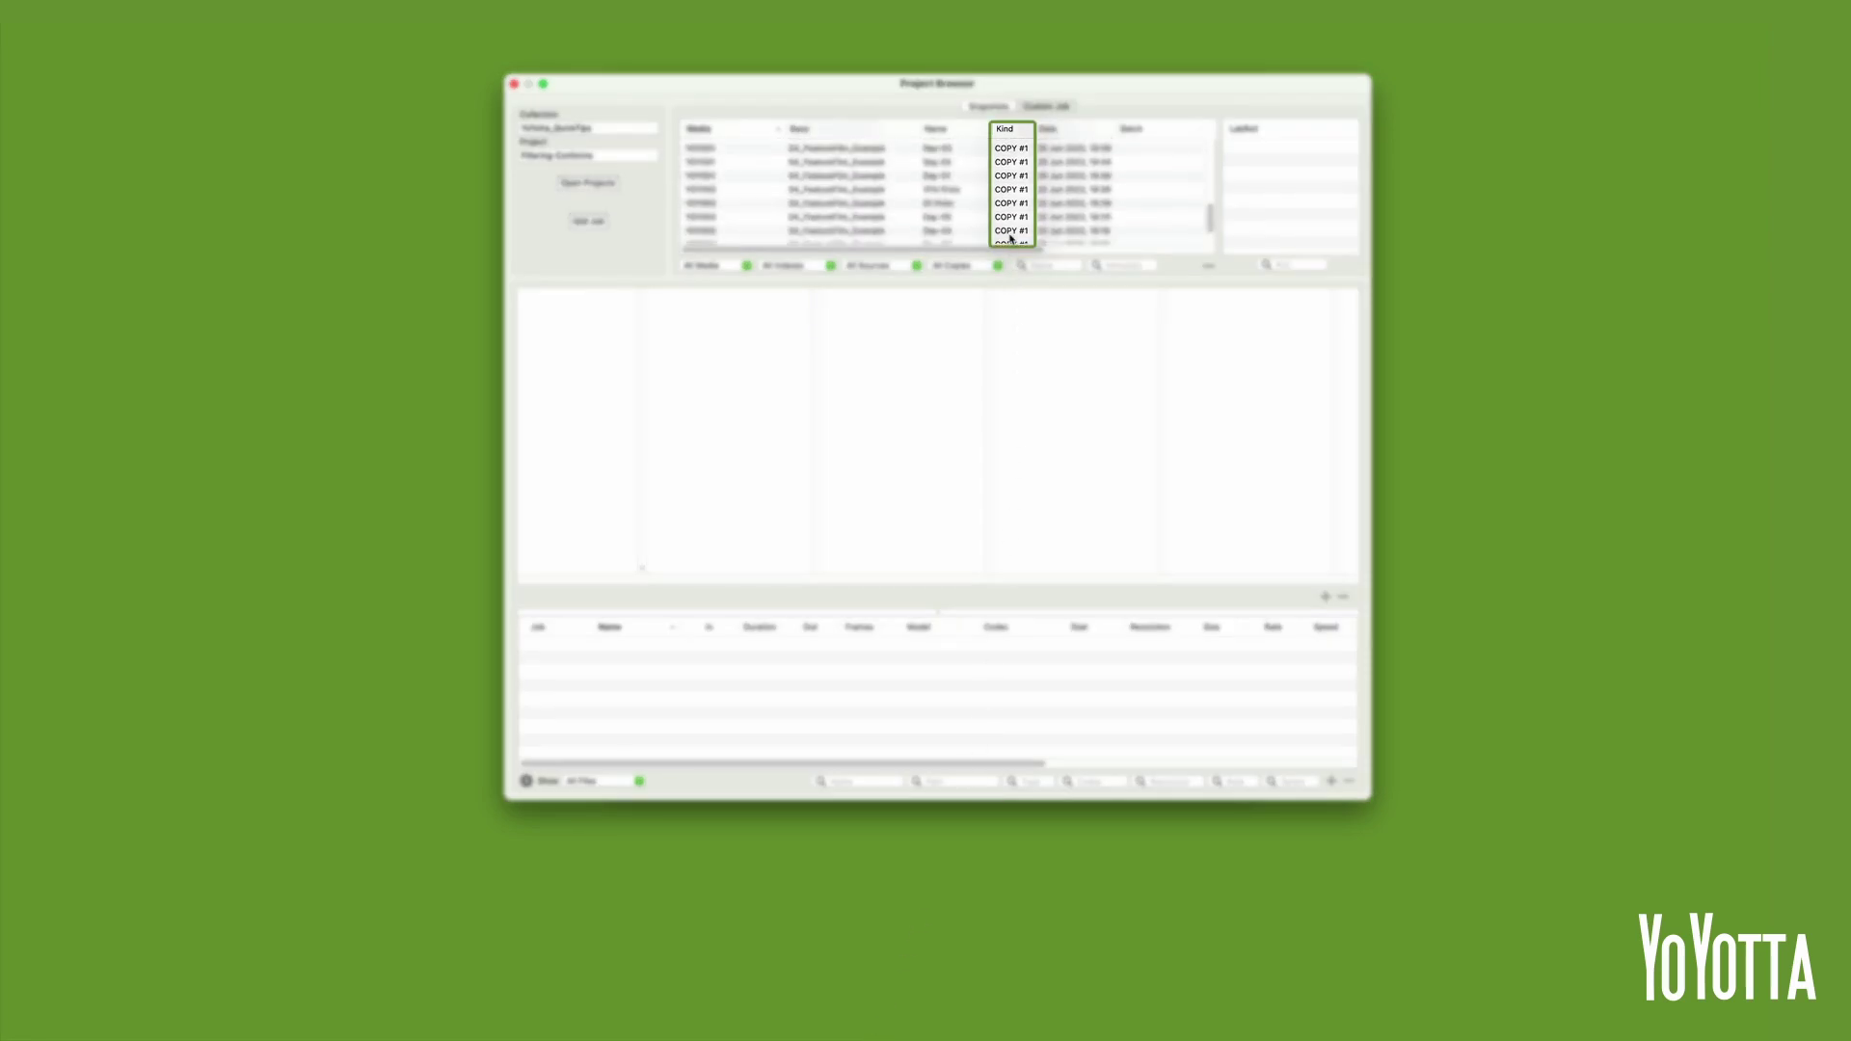
scroll(1011, 239, up, 5)
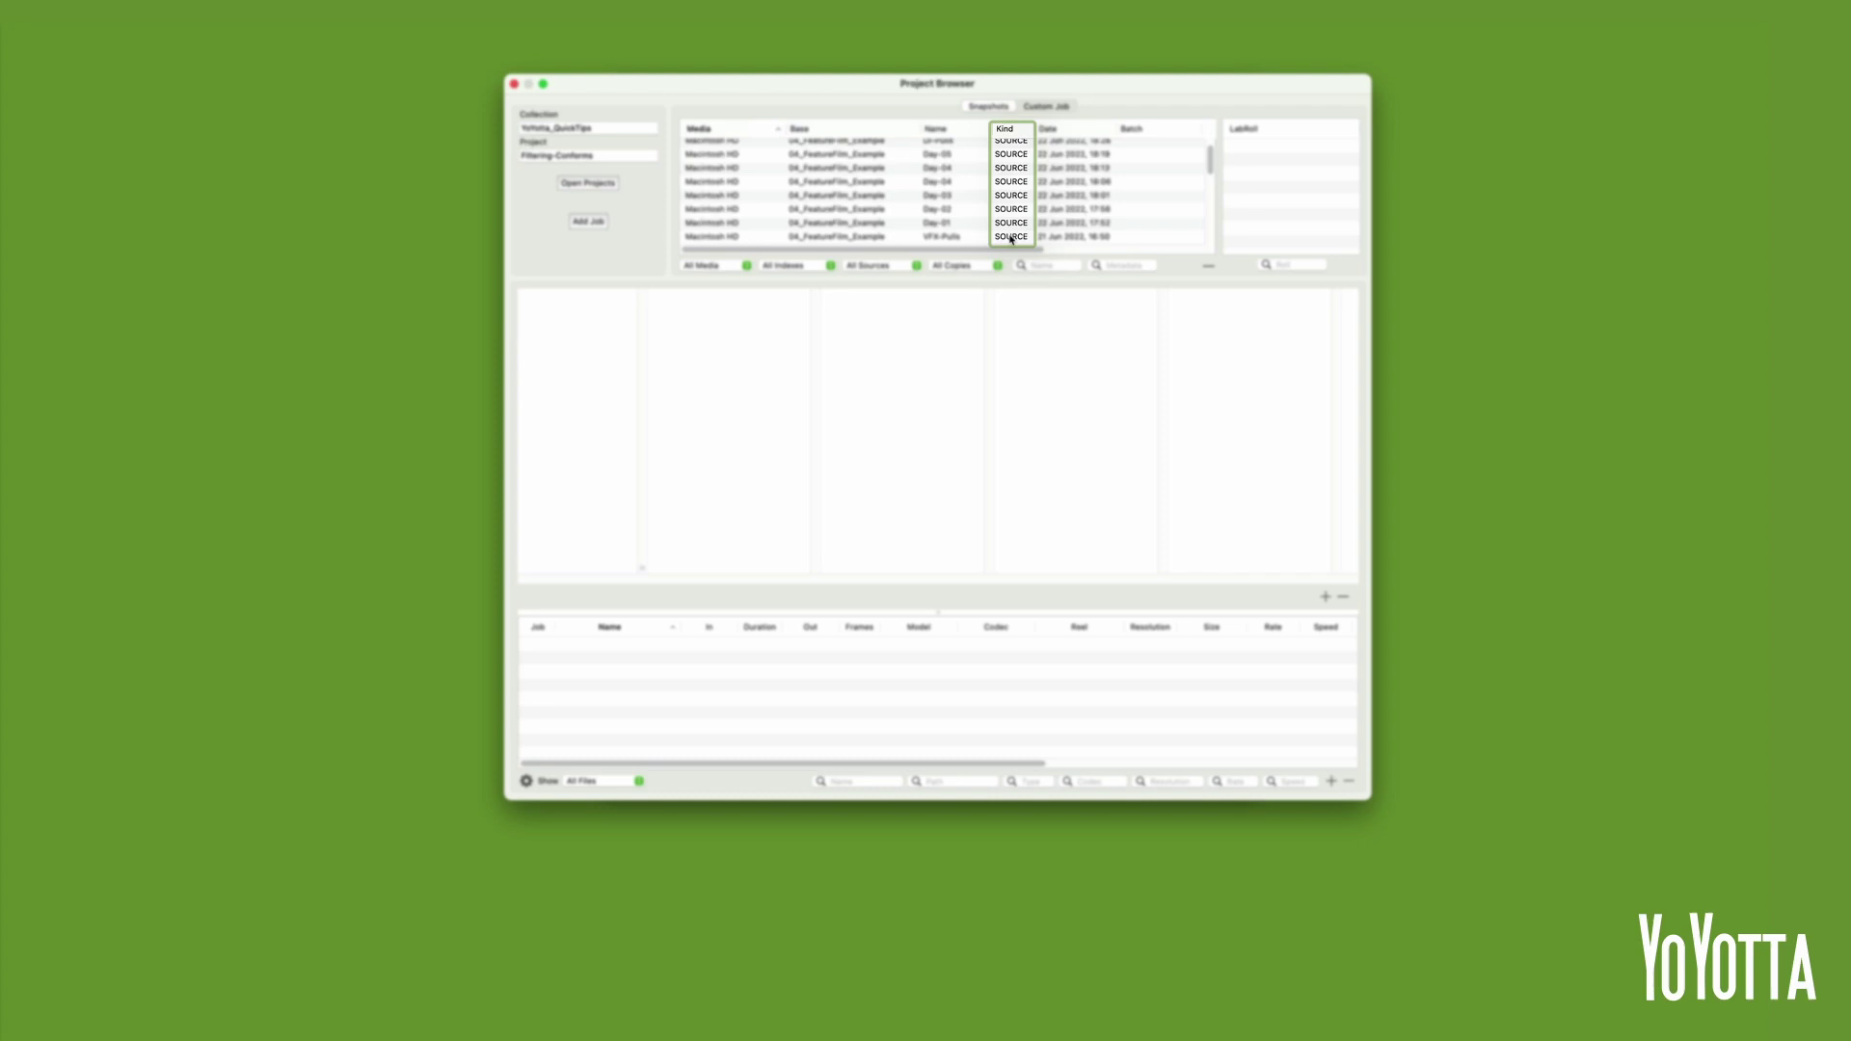
scroll(1010, 239, down, 8)
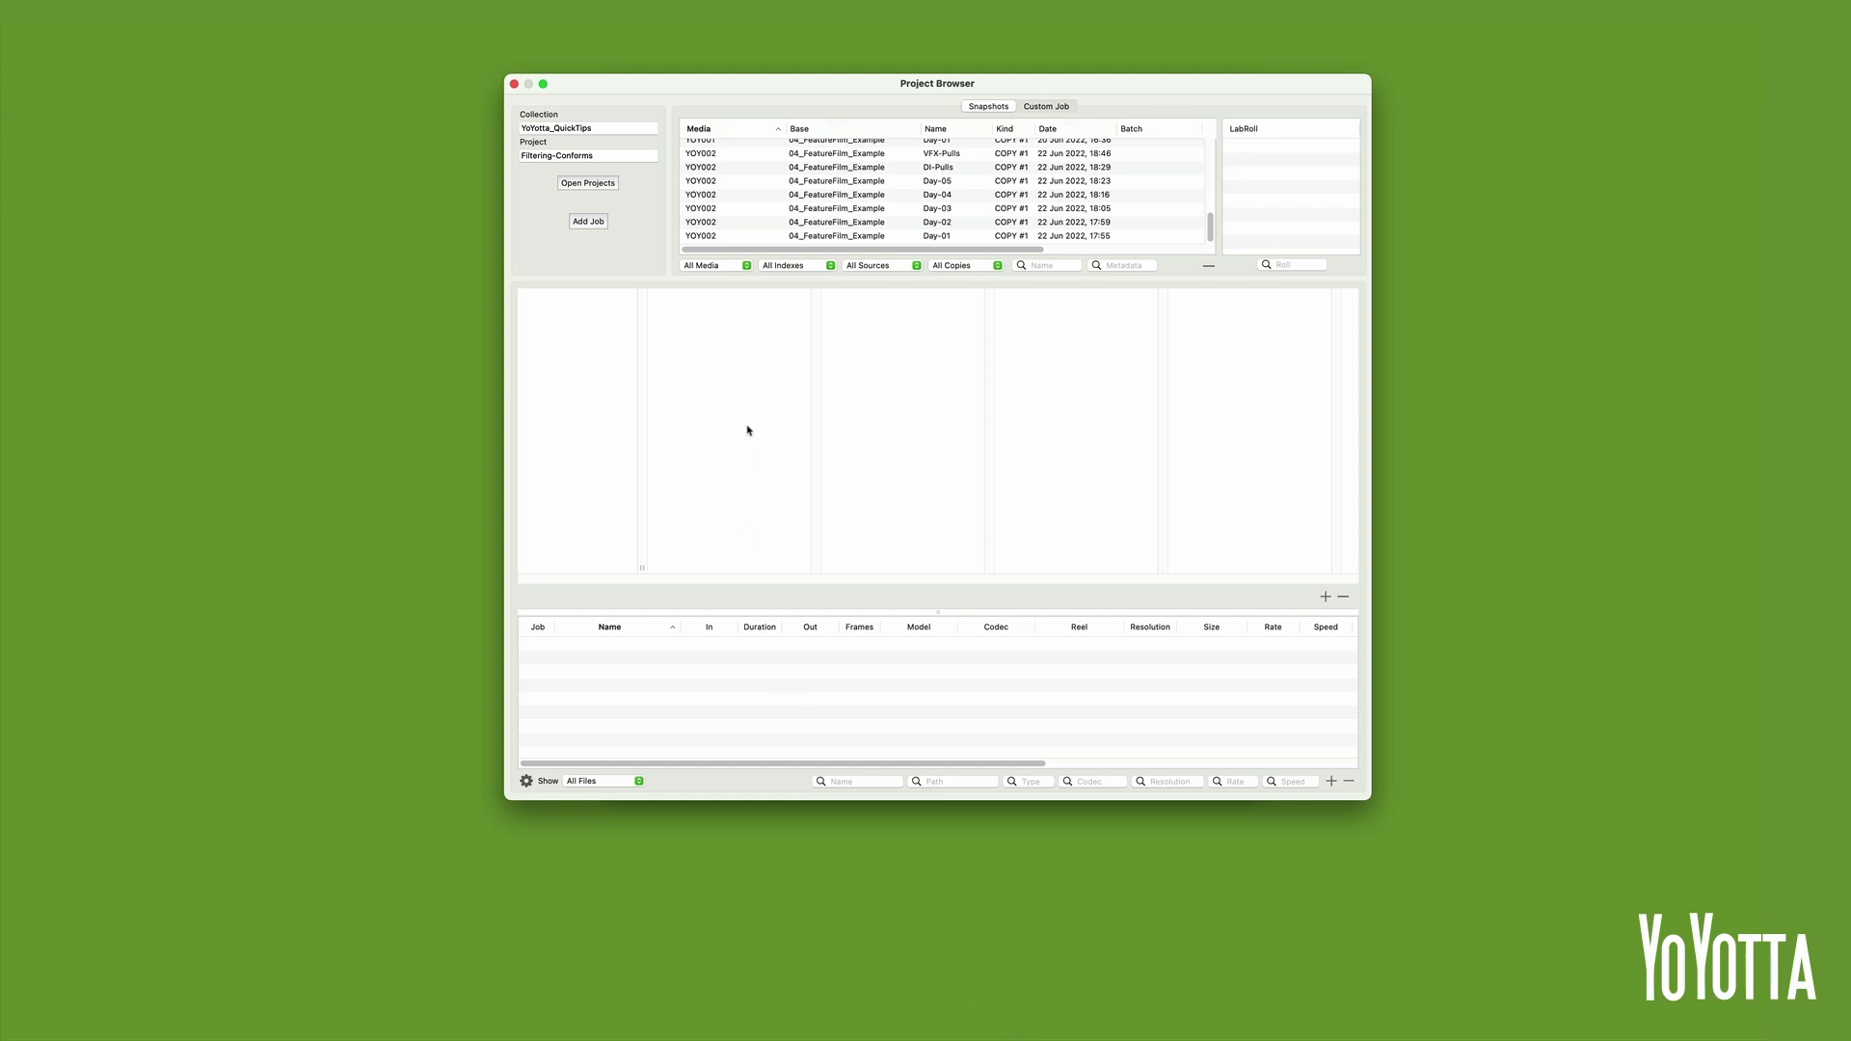
Step: Filter the snapshot list to Main LTFS media
click(742, 266)
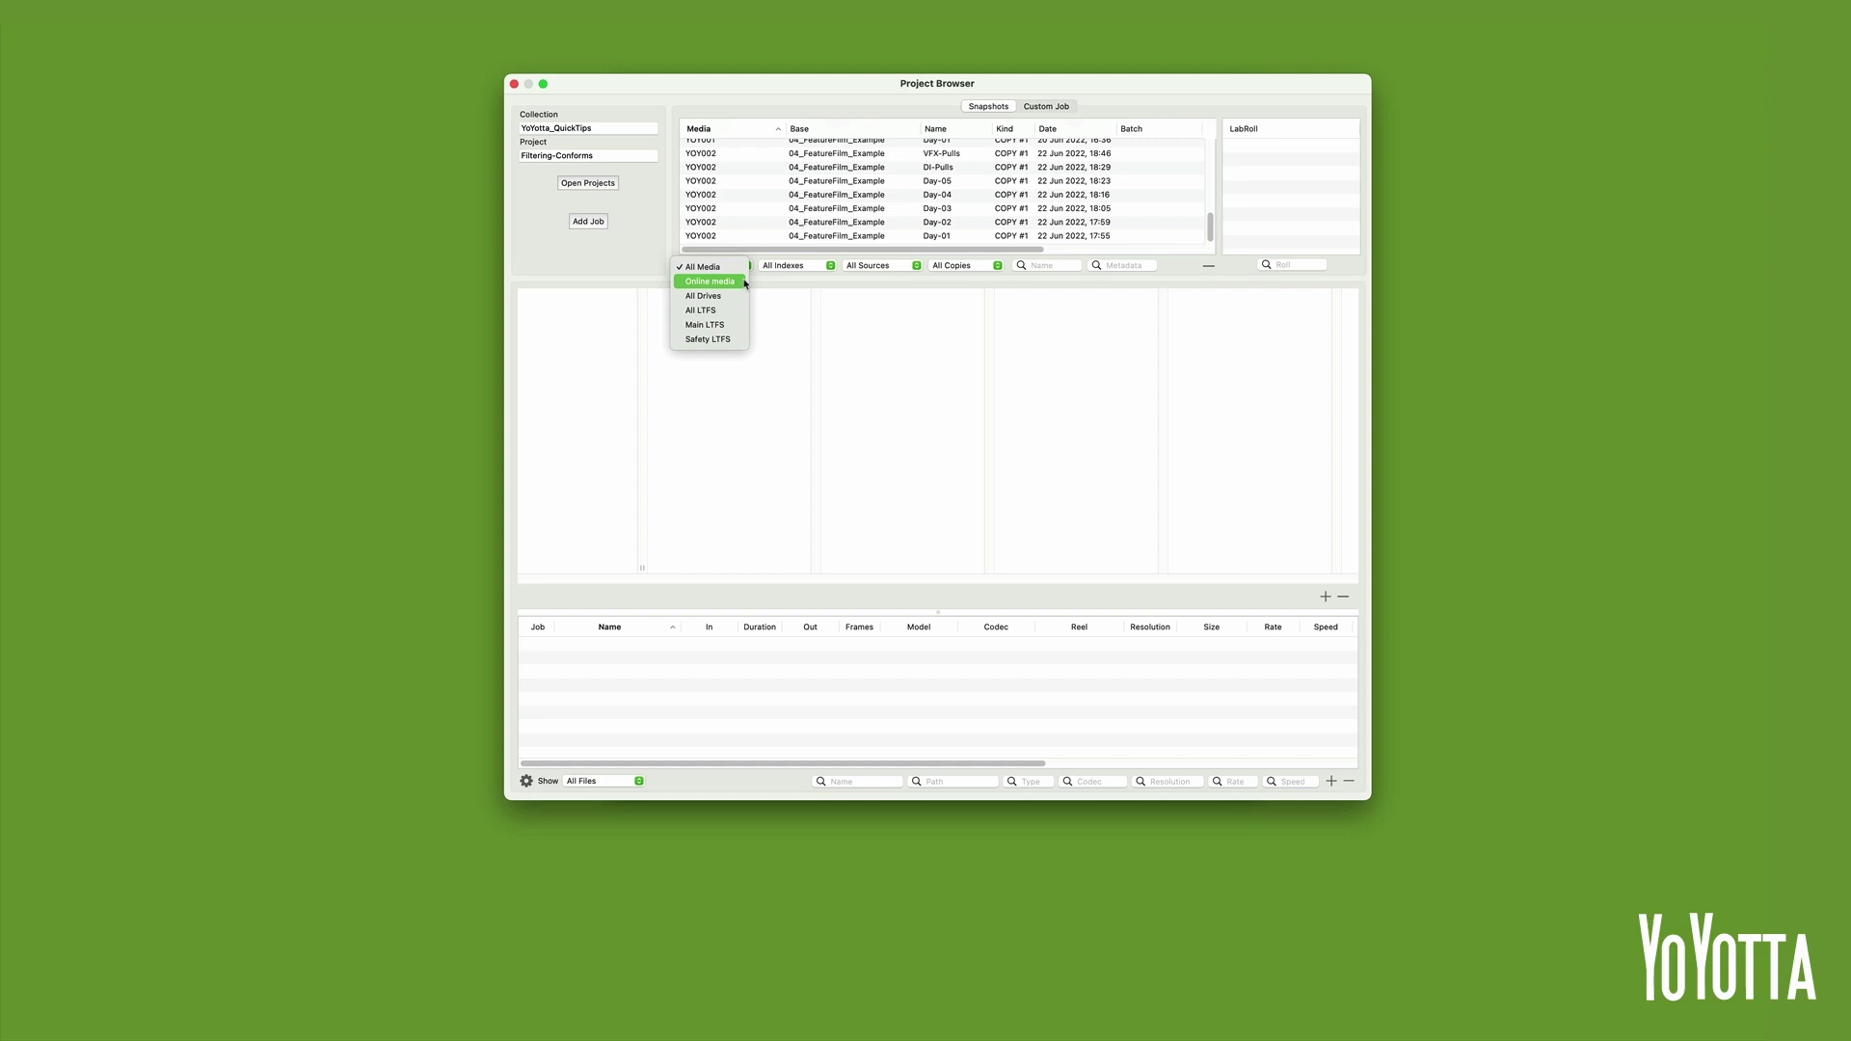
click(731, 325)
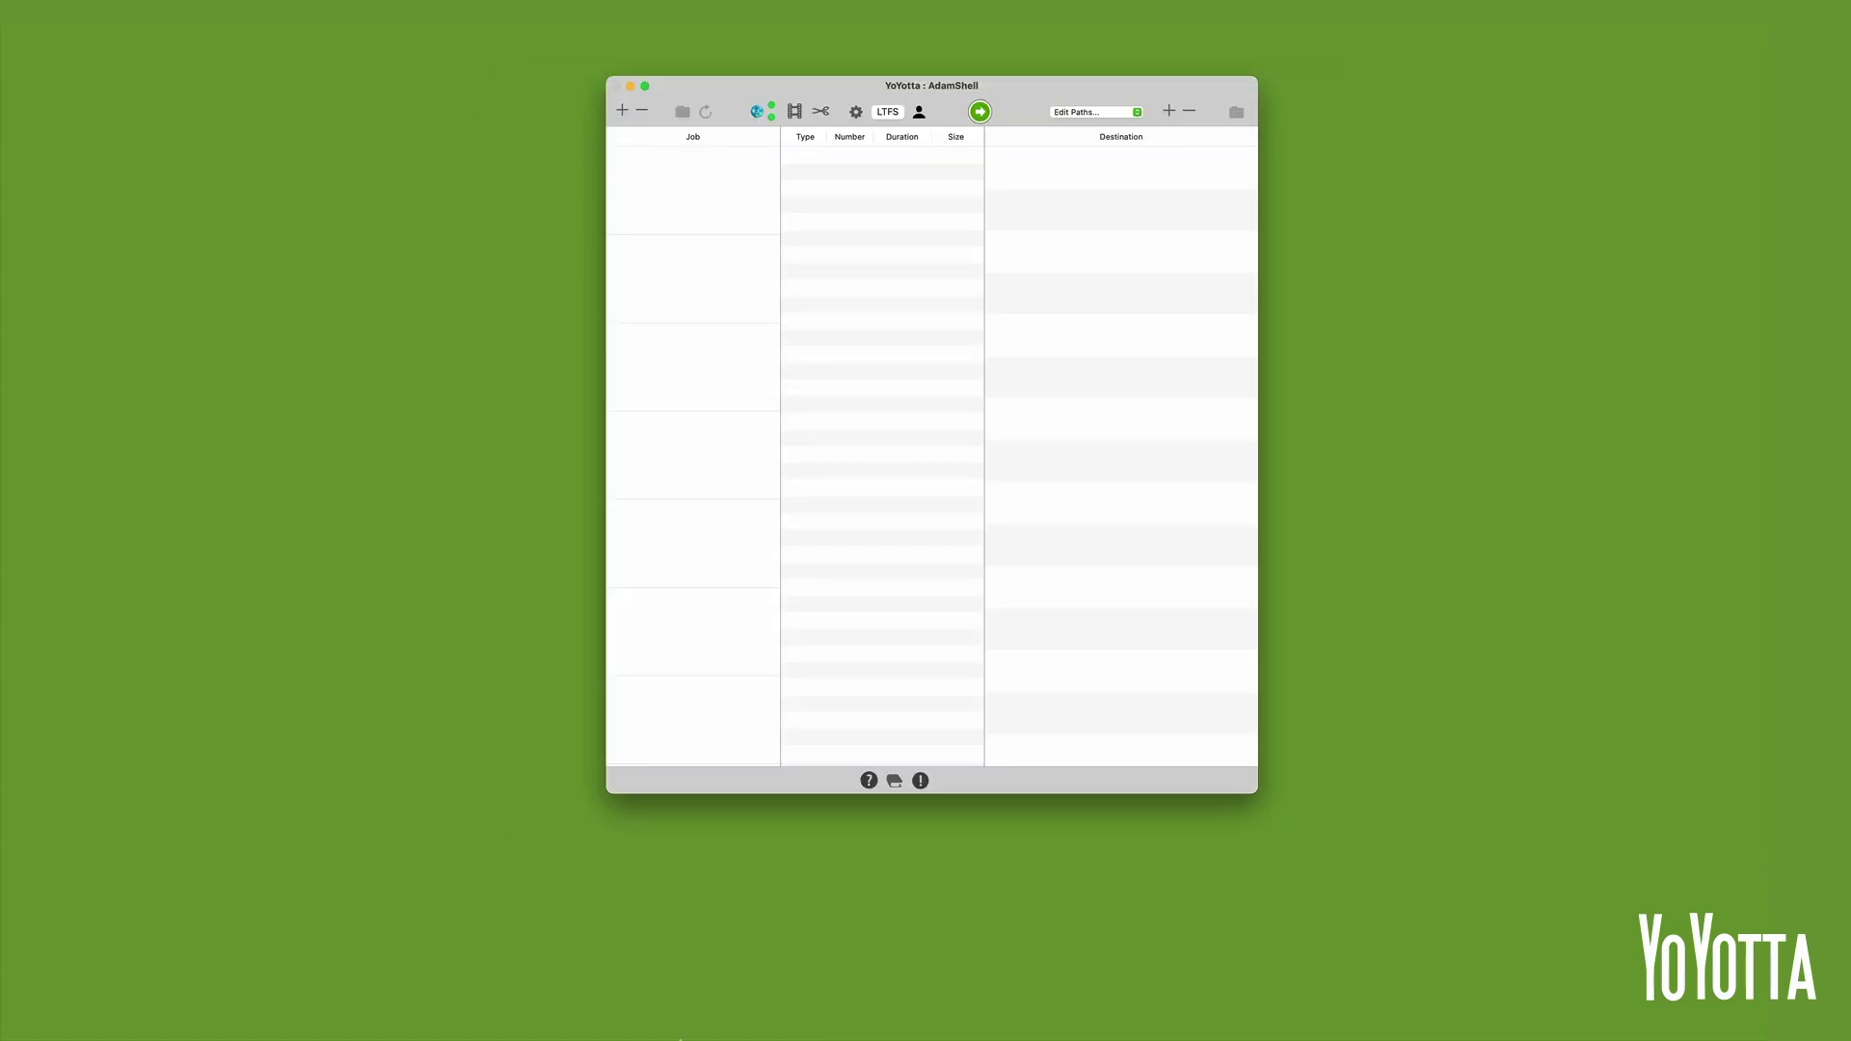
Step: Open the Filtering-Conforms conform and match shot 1's four YOY001 media files
click(822, 112)
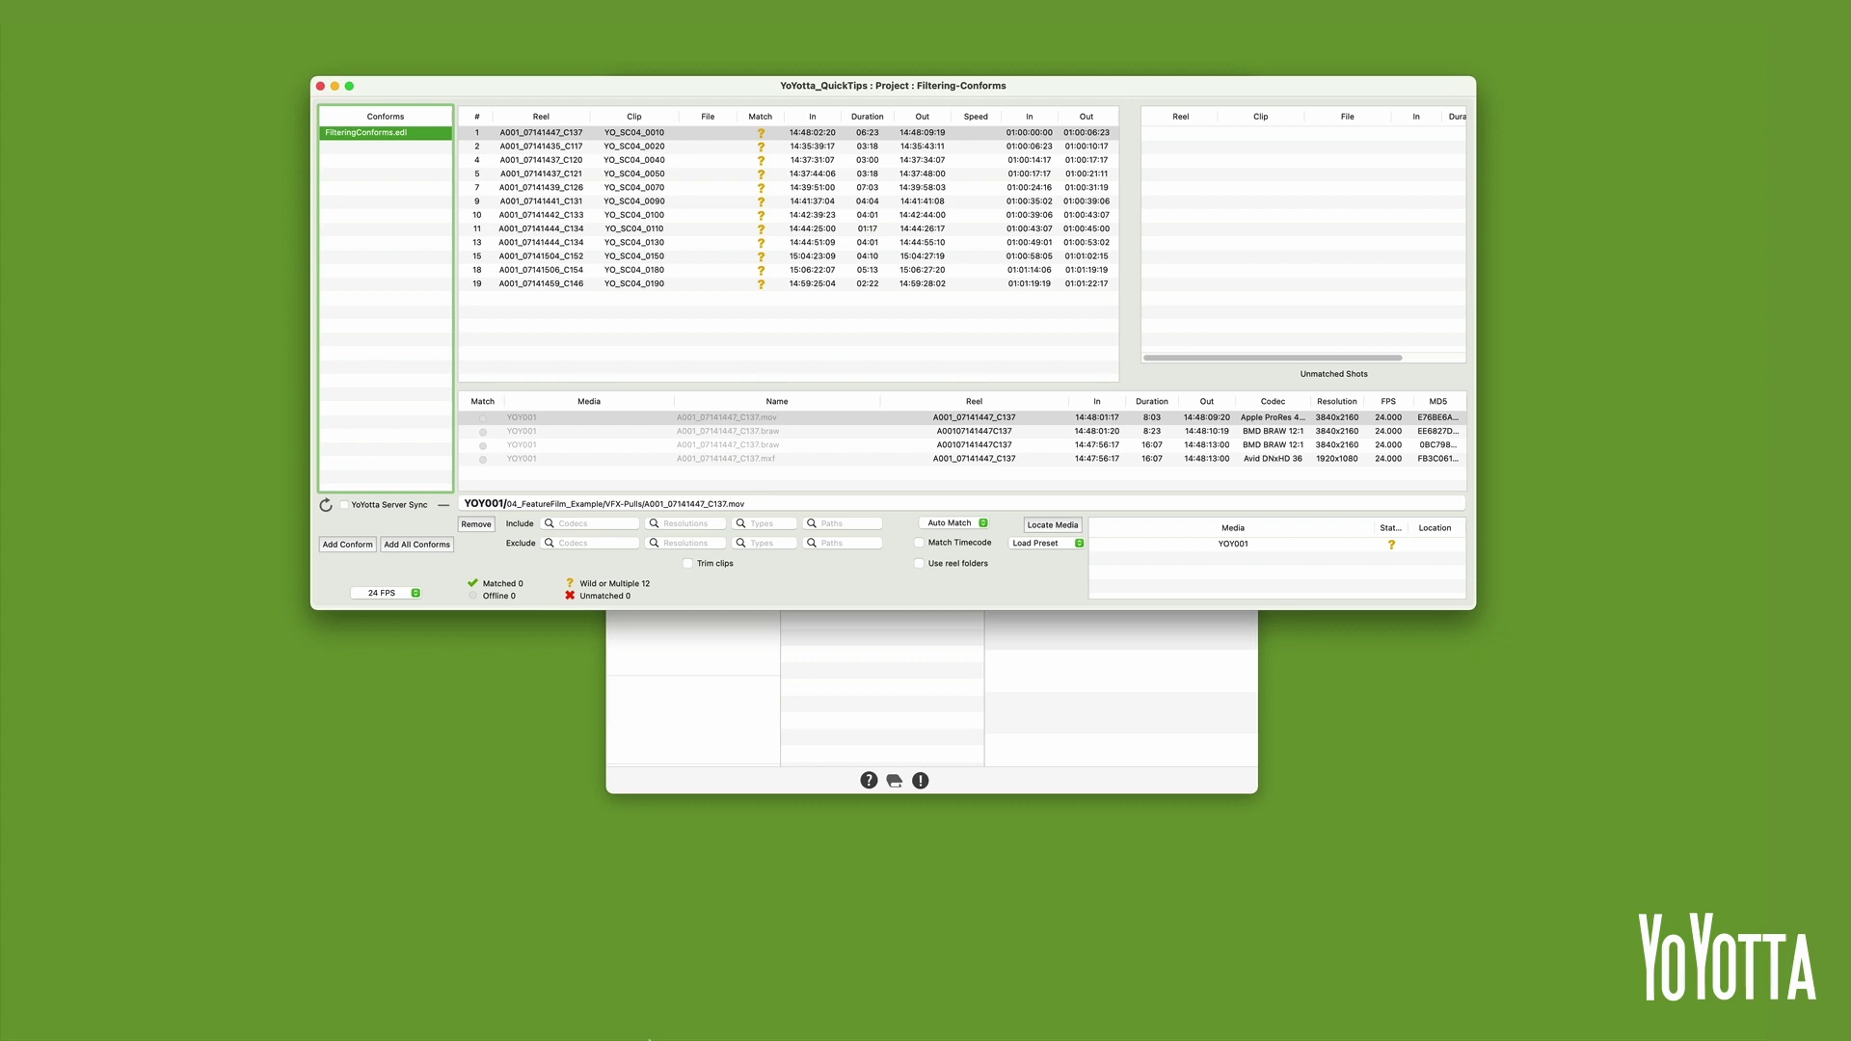
click(324, 506)
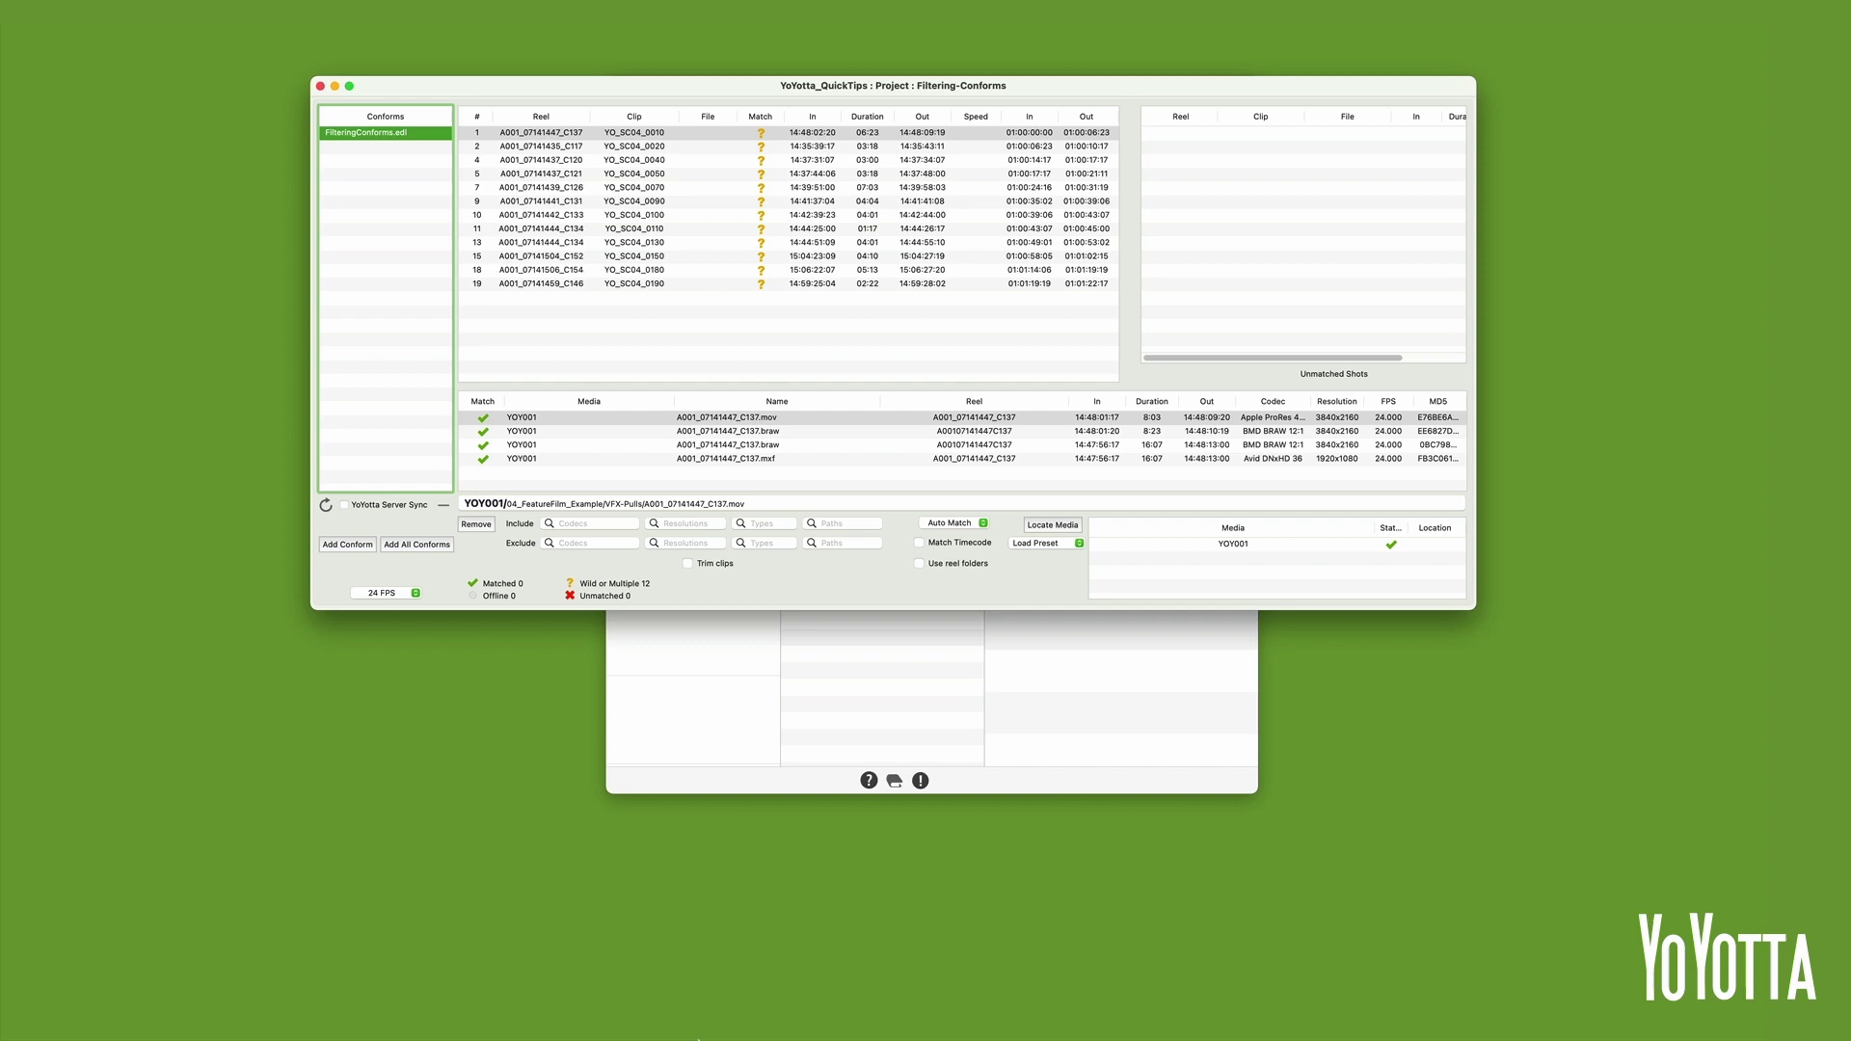
click(545, 135)
click(545, 147)
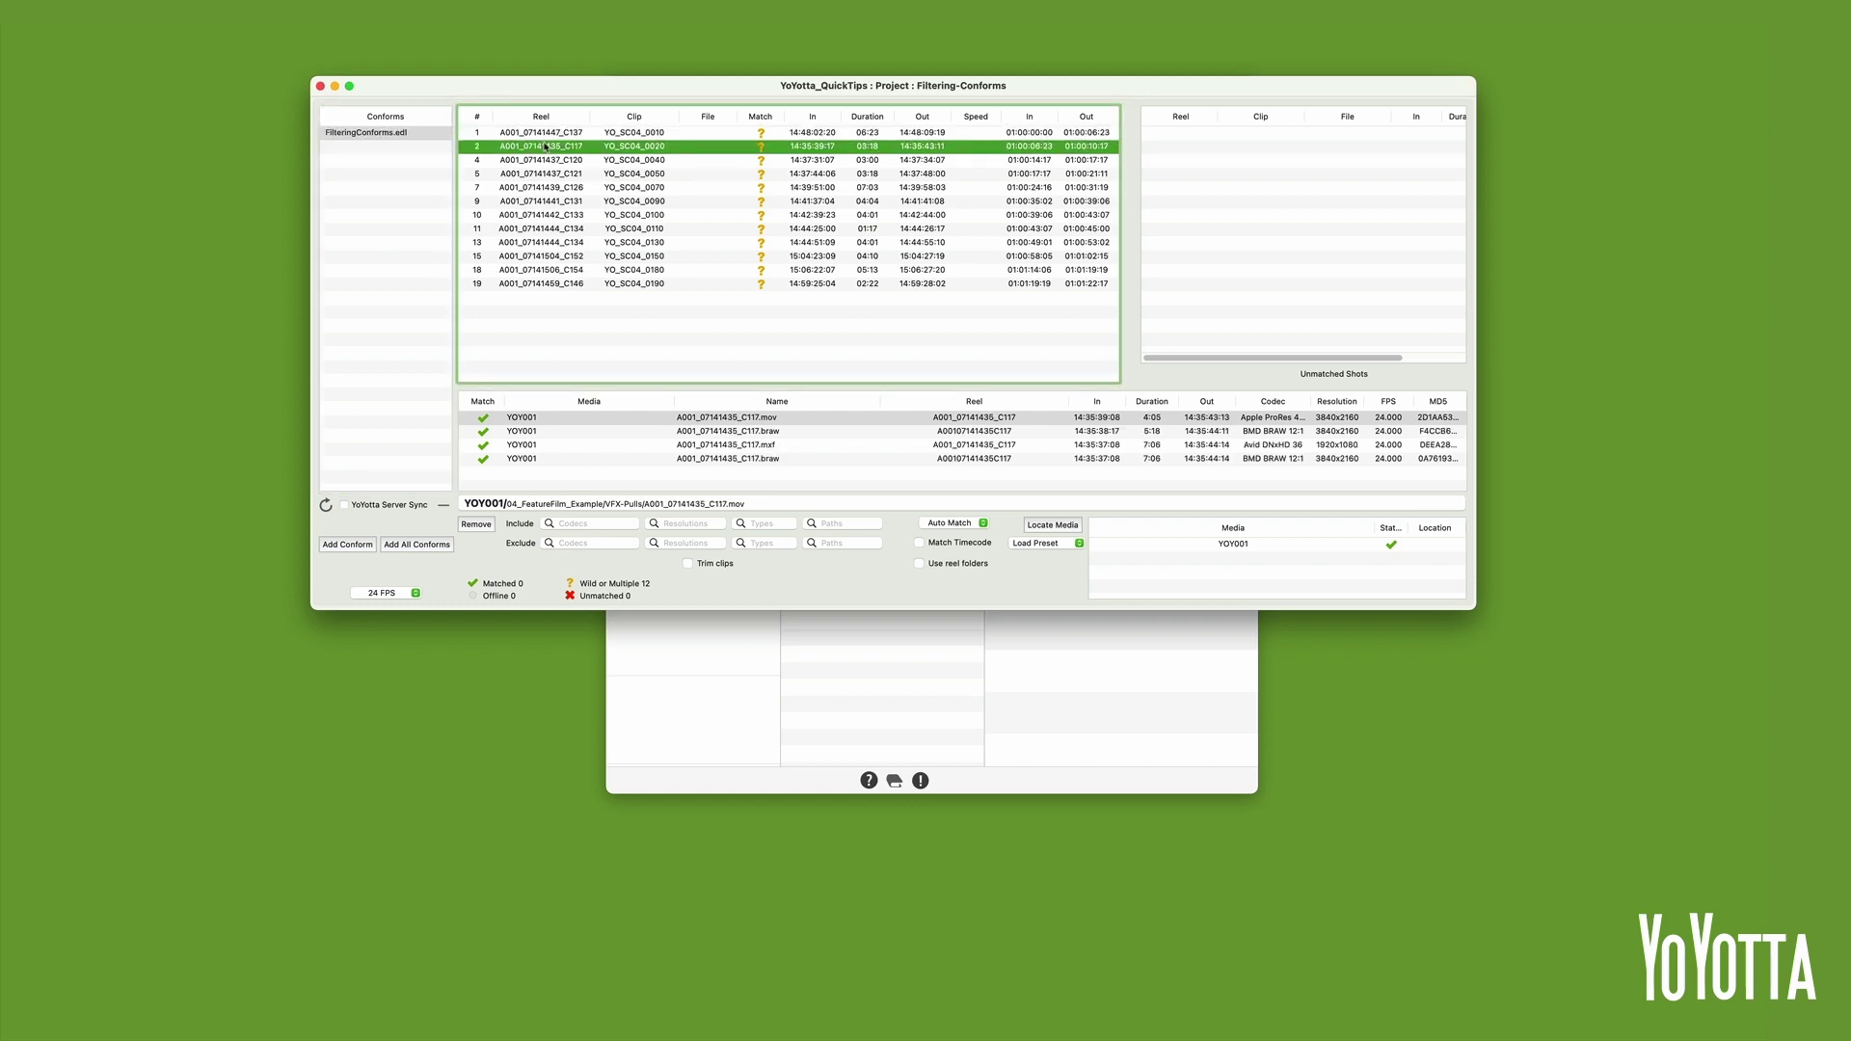
click(546, 160)
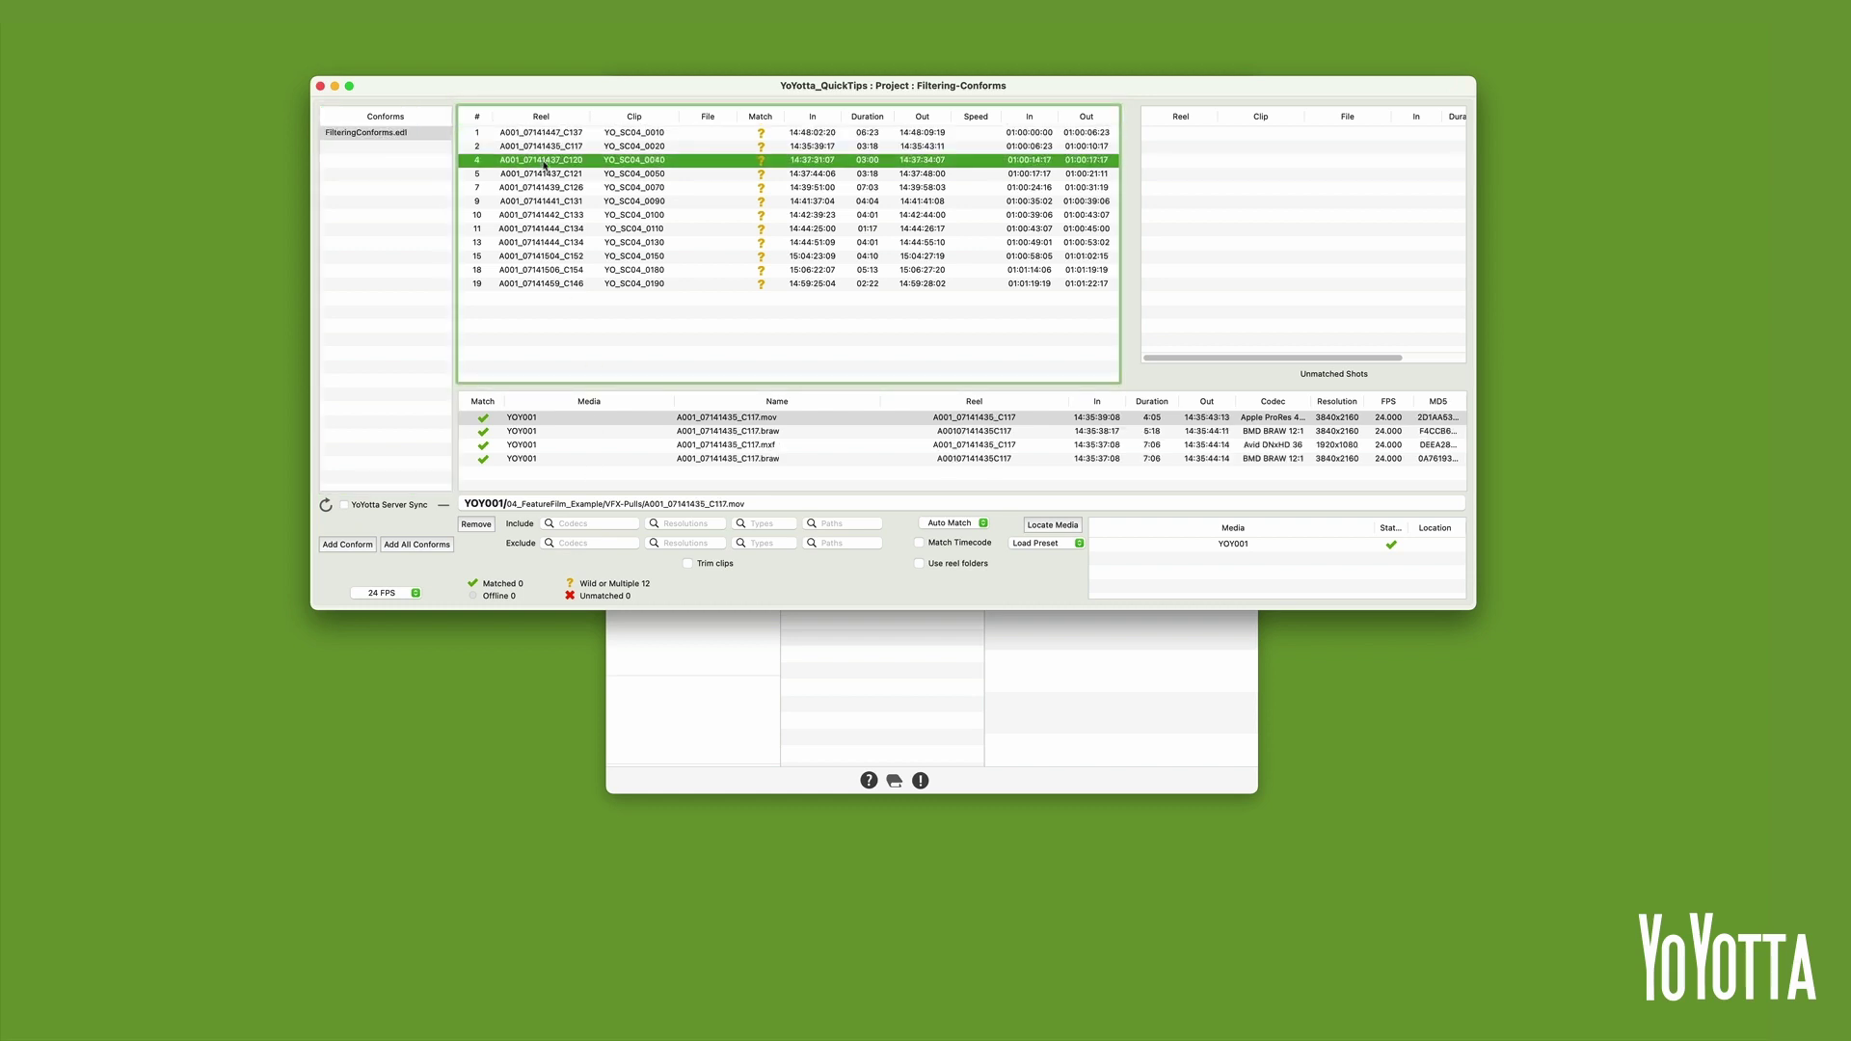
click(543, 174)
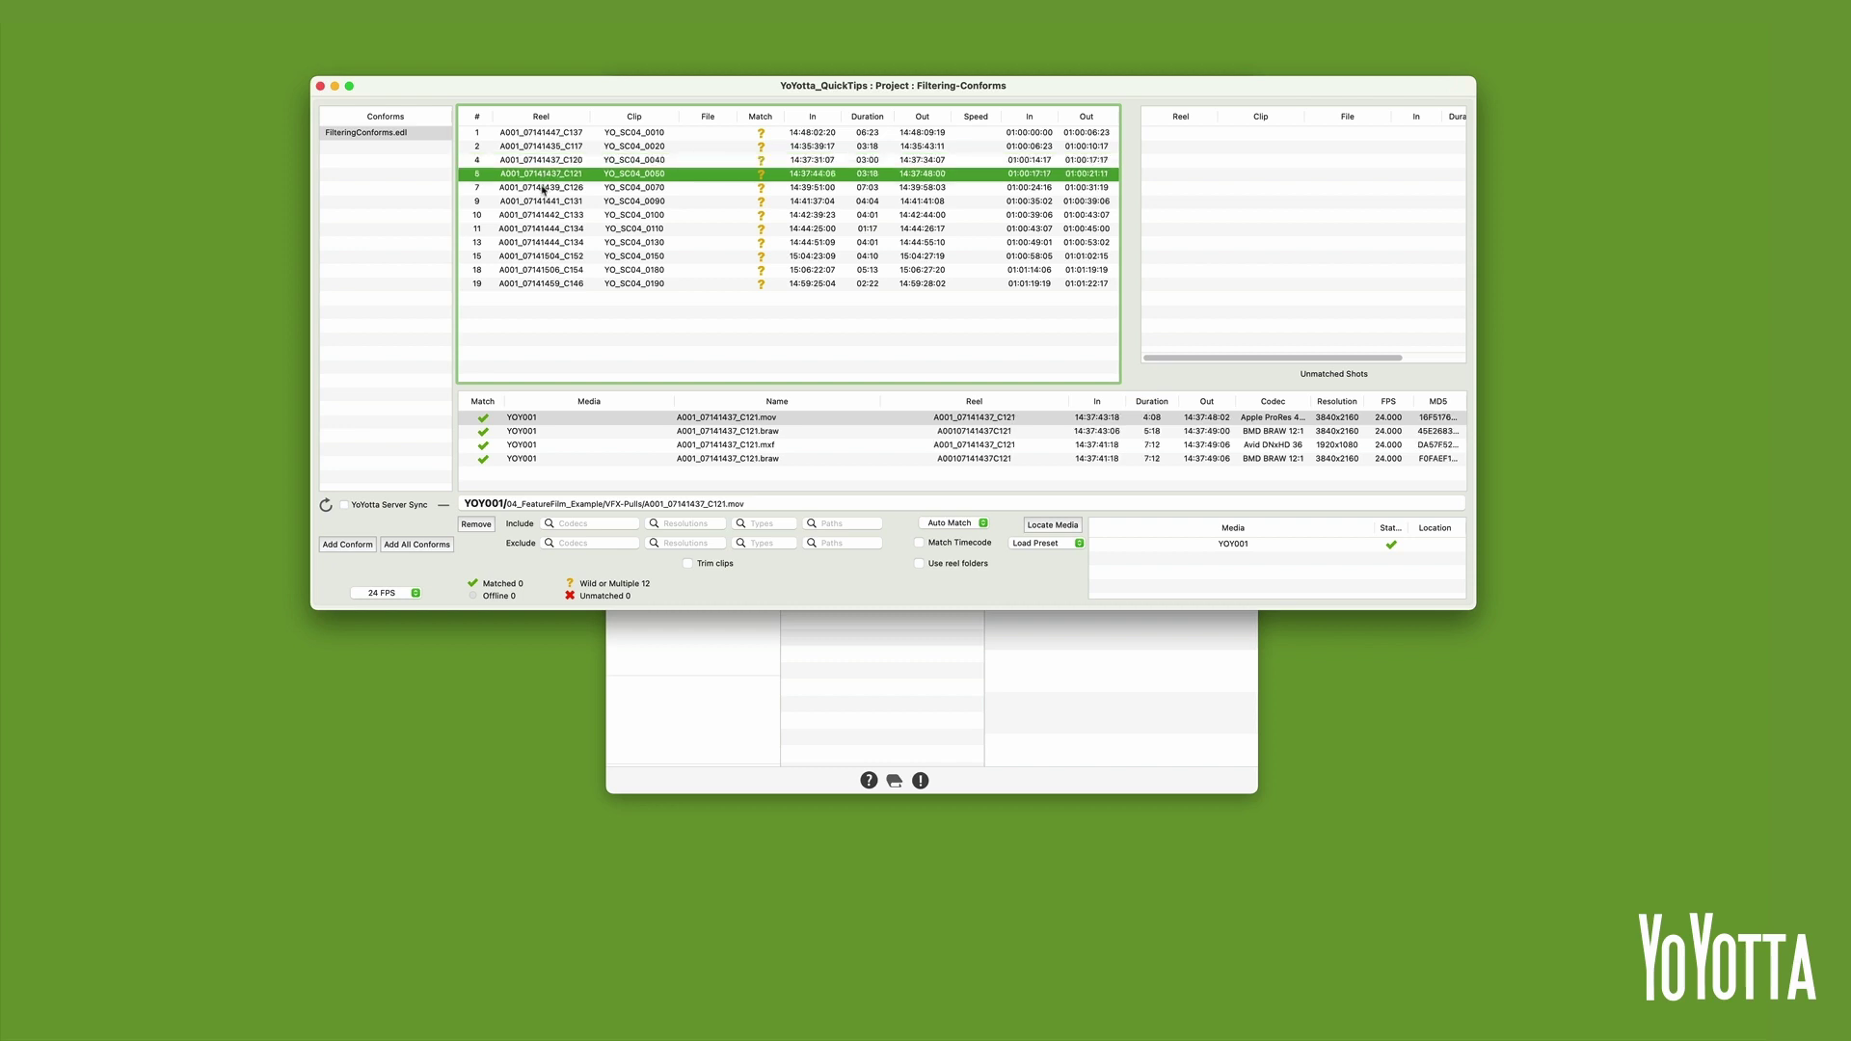
click(545, 188)
click(545, 202)
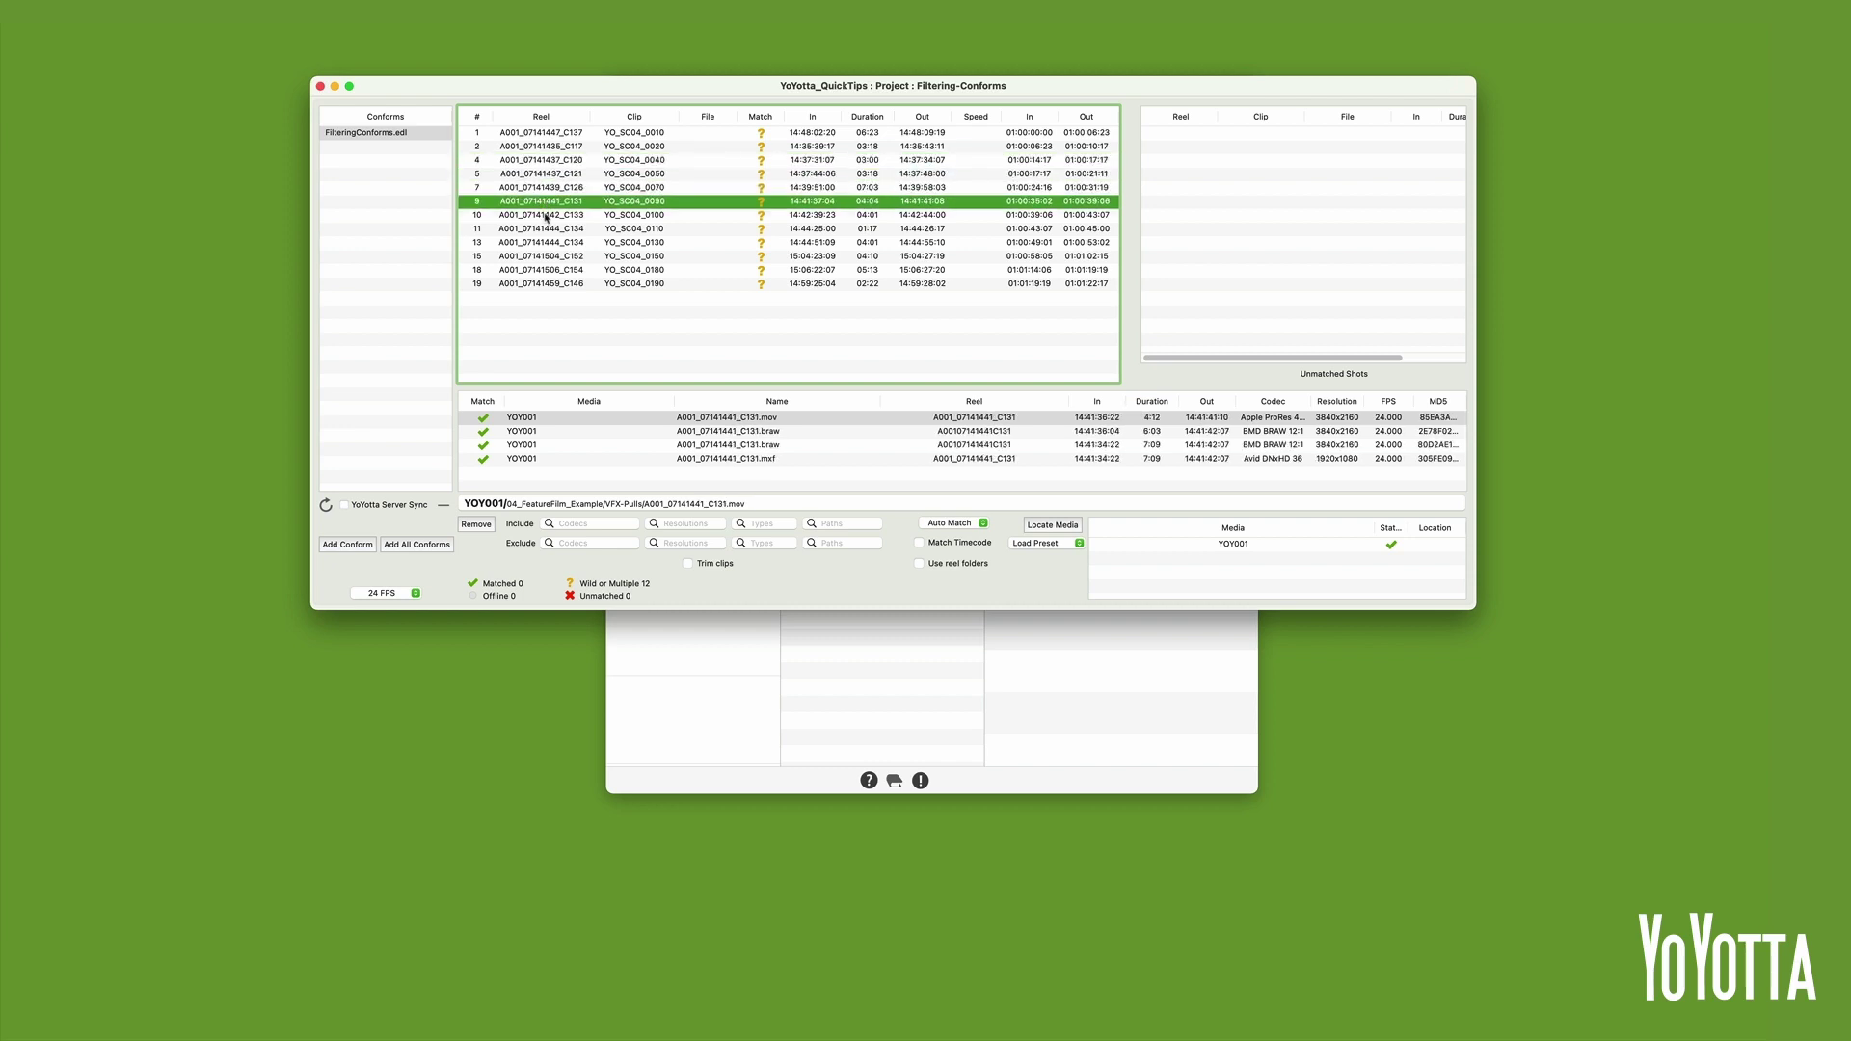
click(546, 216)
Step: Set include filters of braw for codecs and ocn for paths so every shot matches
click(594, 524)
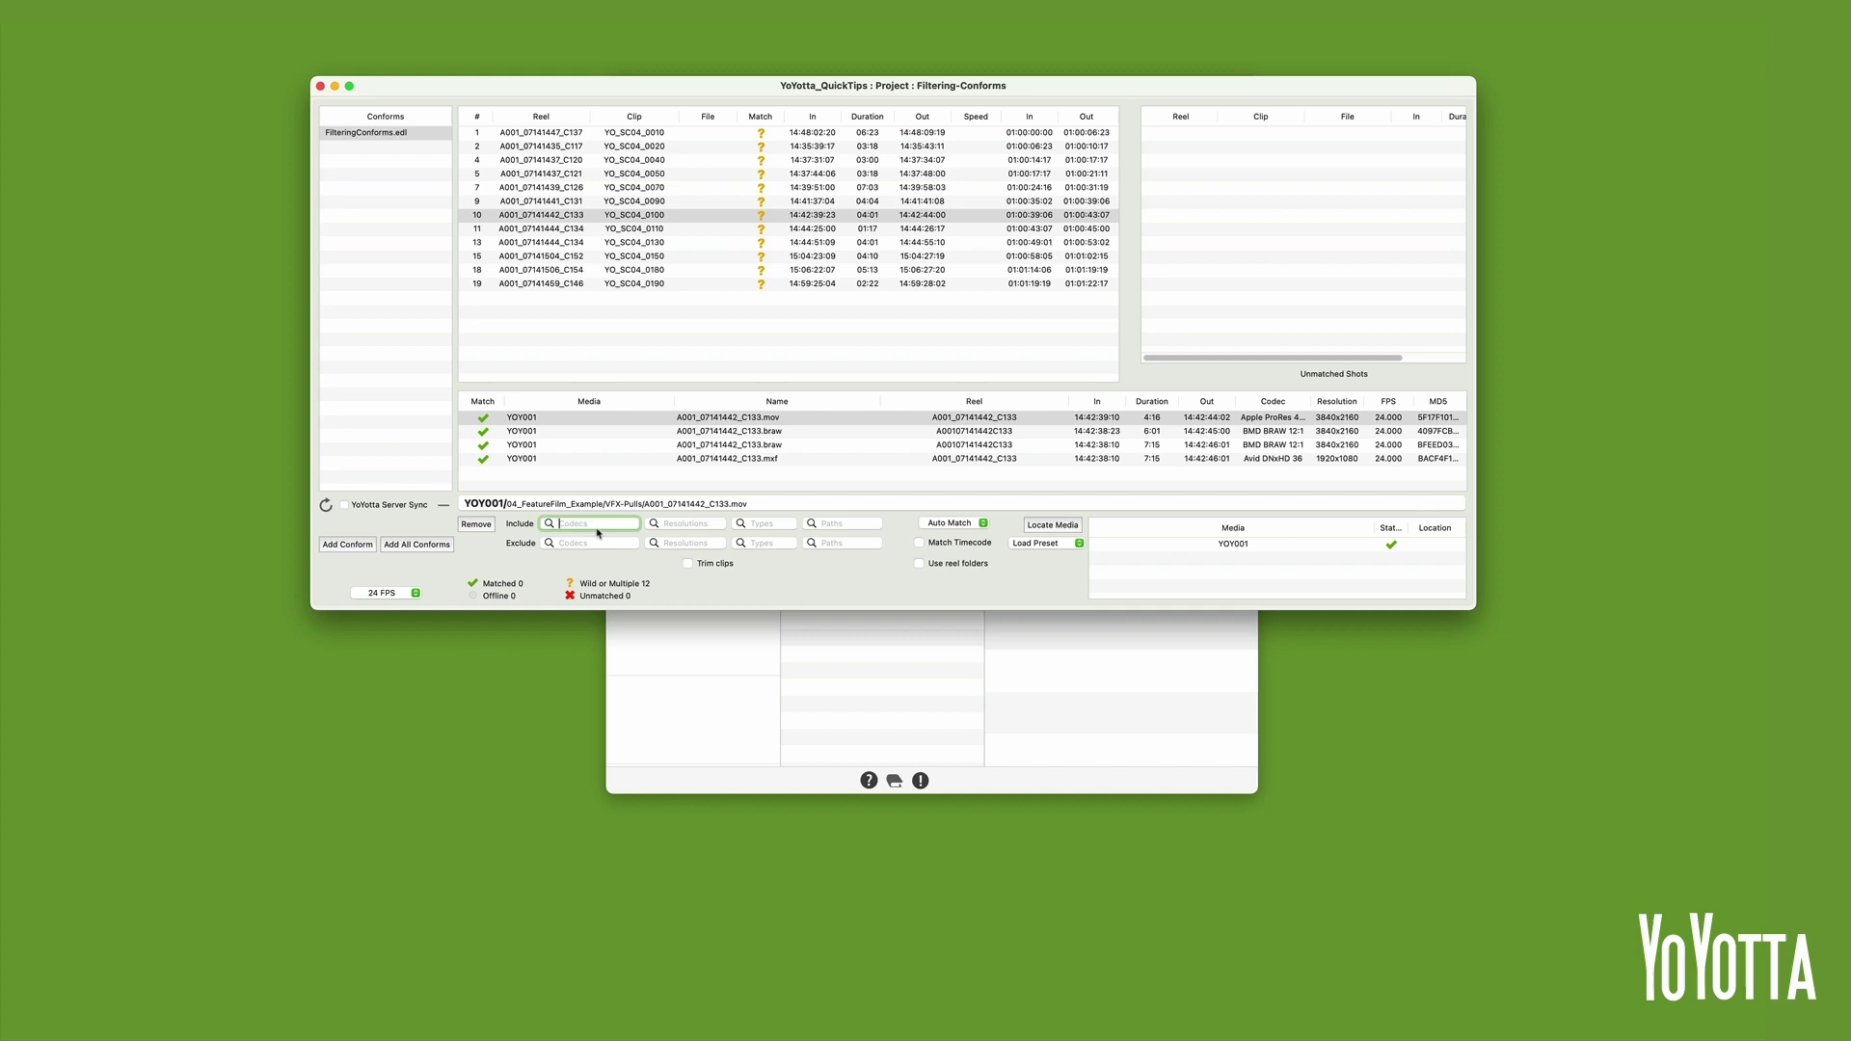
text(braw)
click(839, 524)
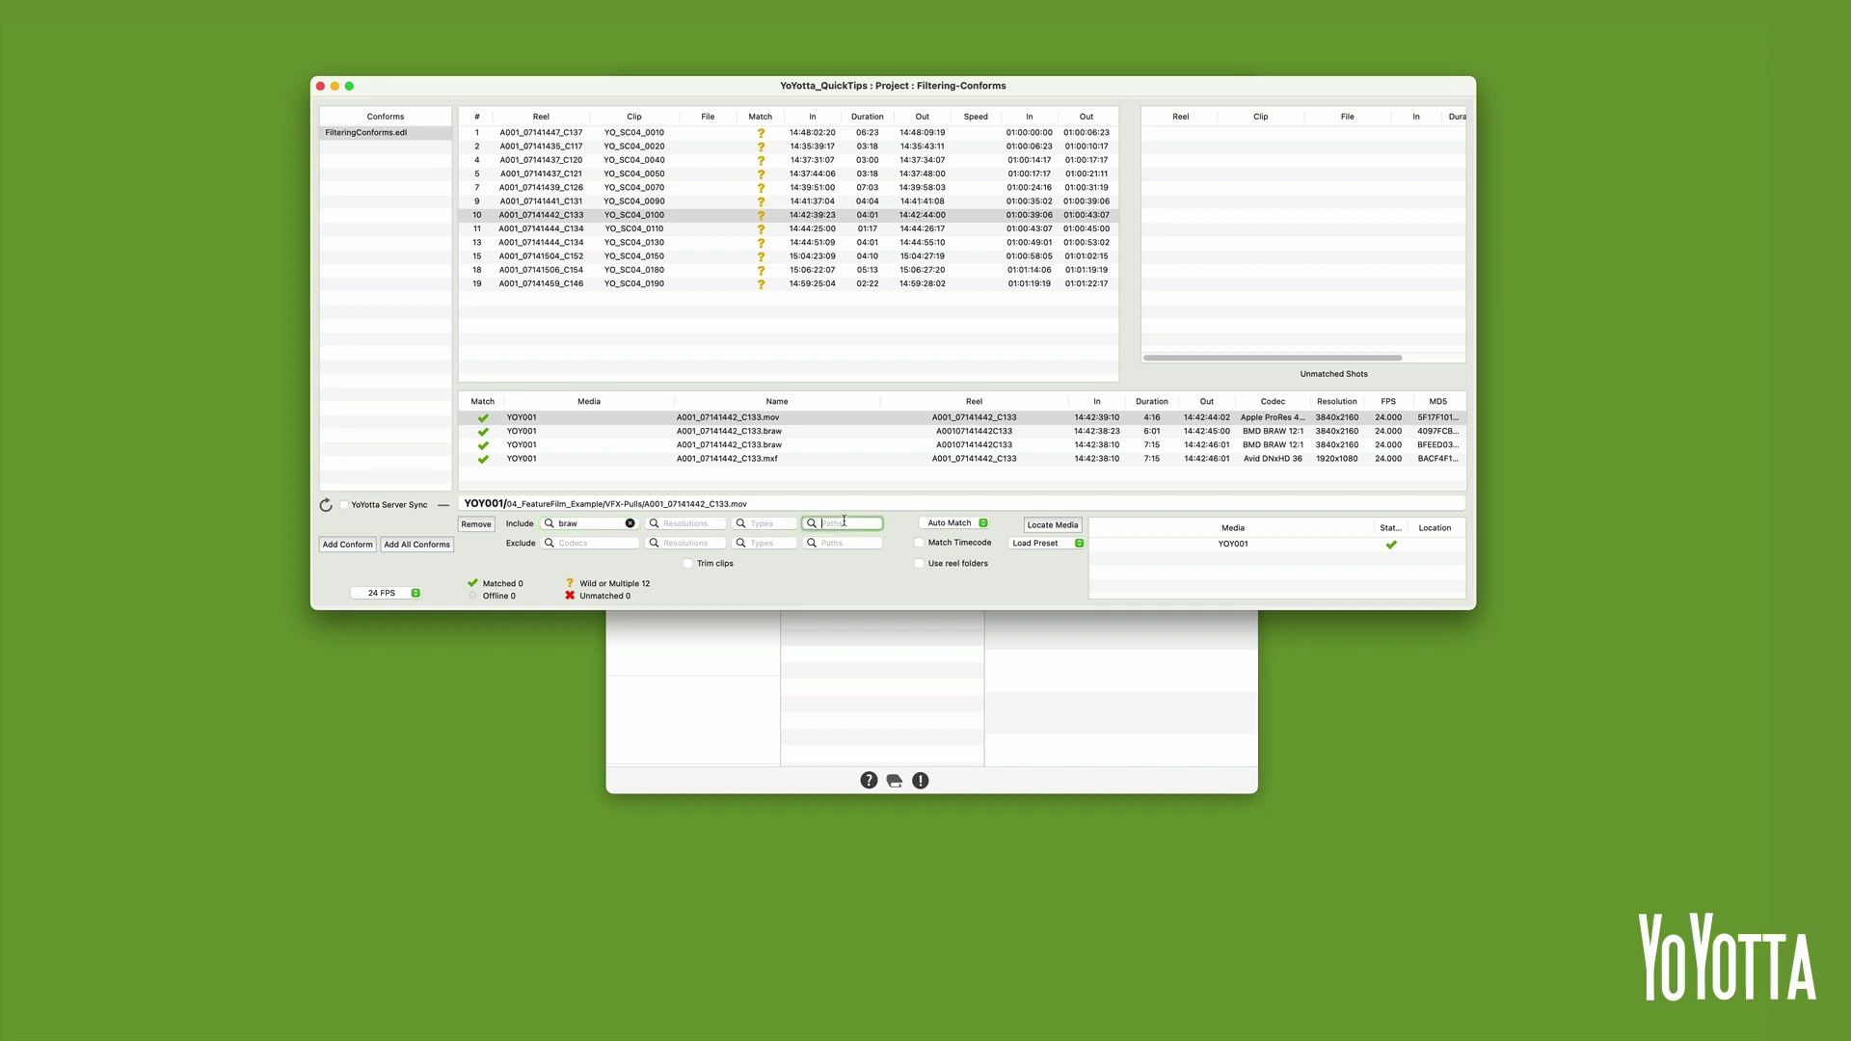
text(ocn)
key(Return)
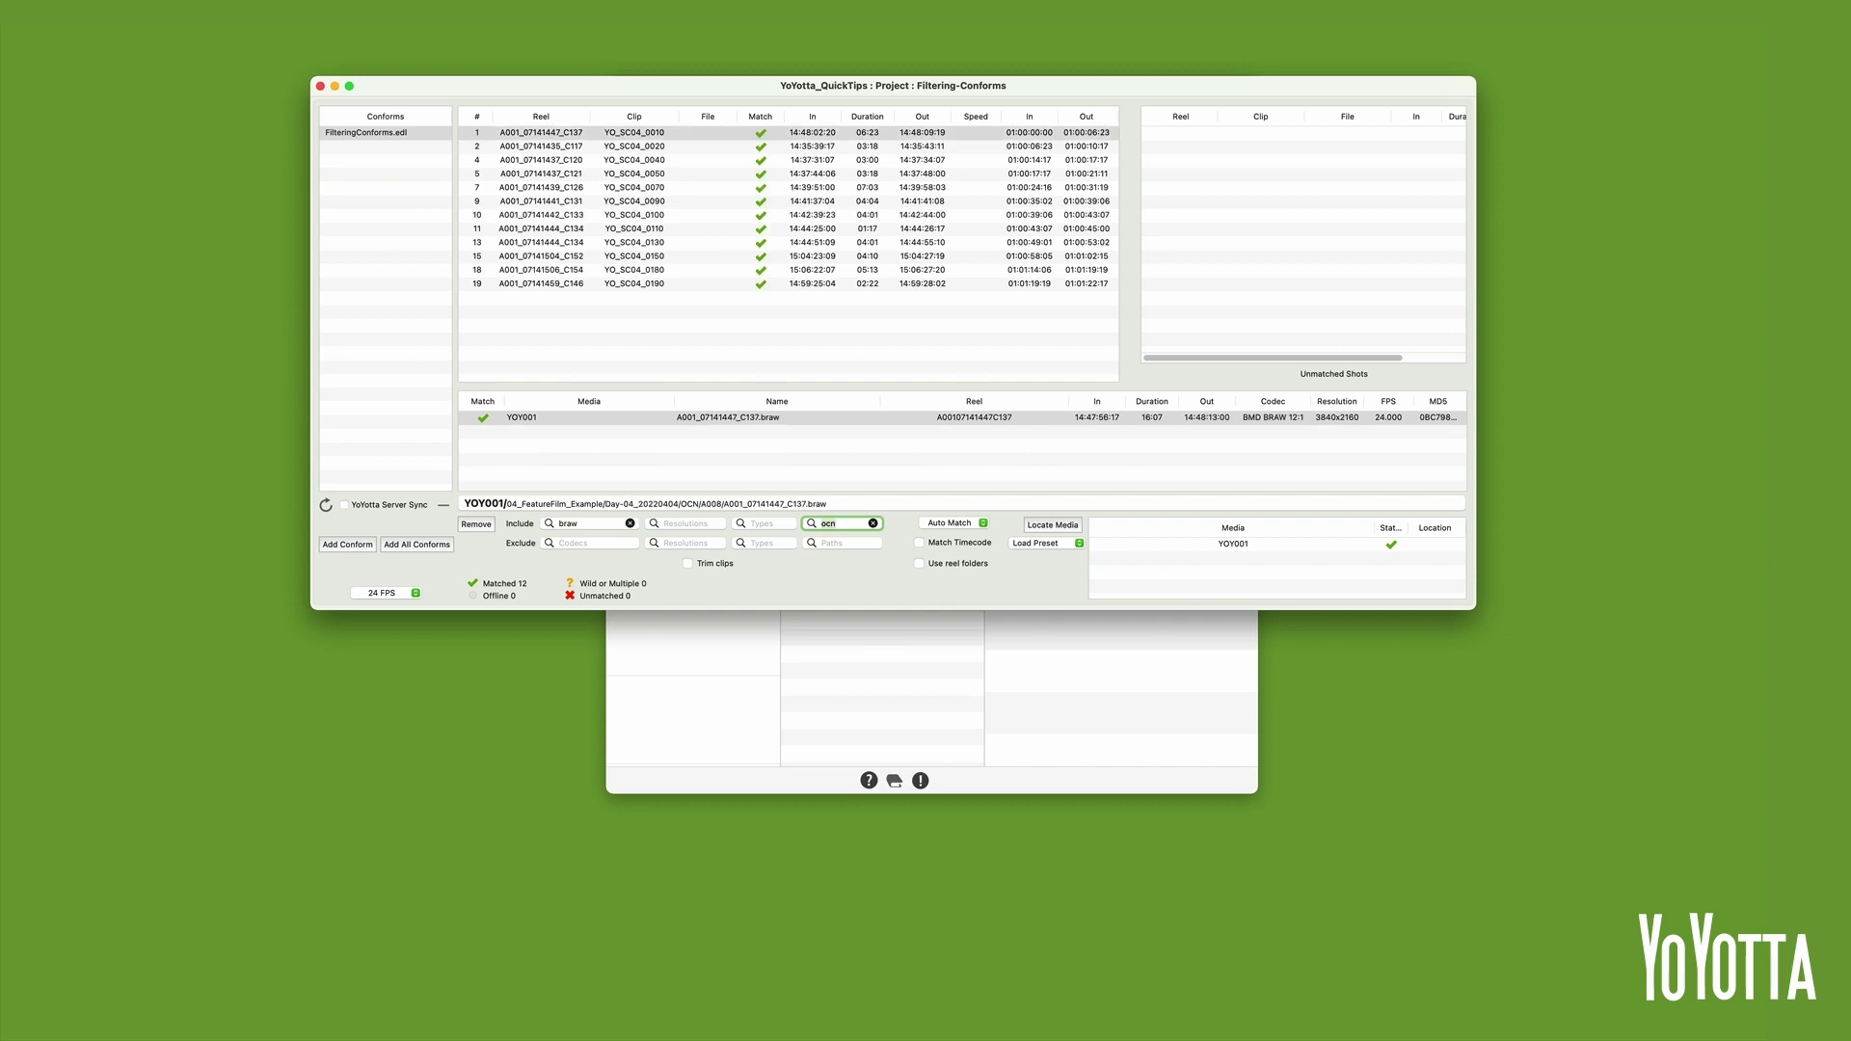
Step: Add the conform as an 11-file copy job to the restore folder and start it
click(338, 546)
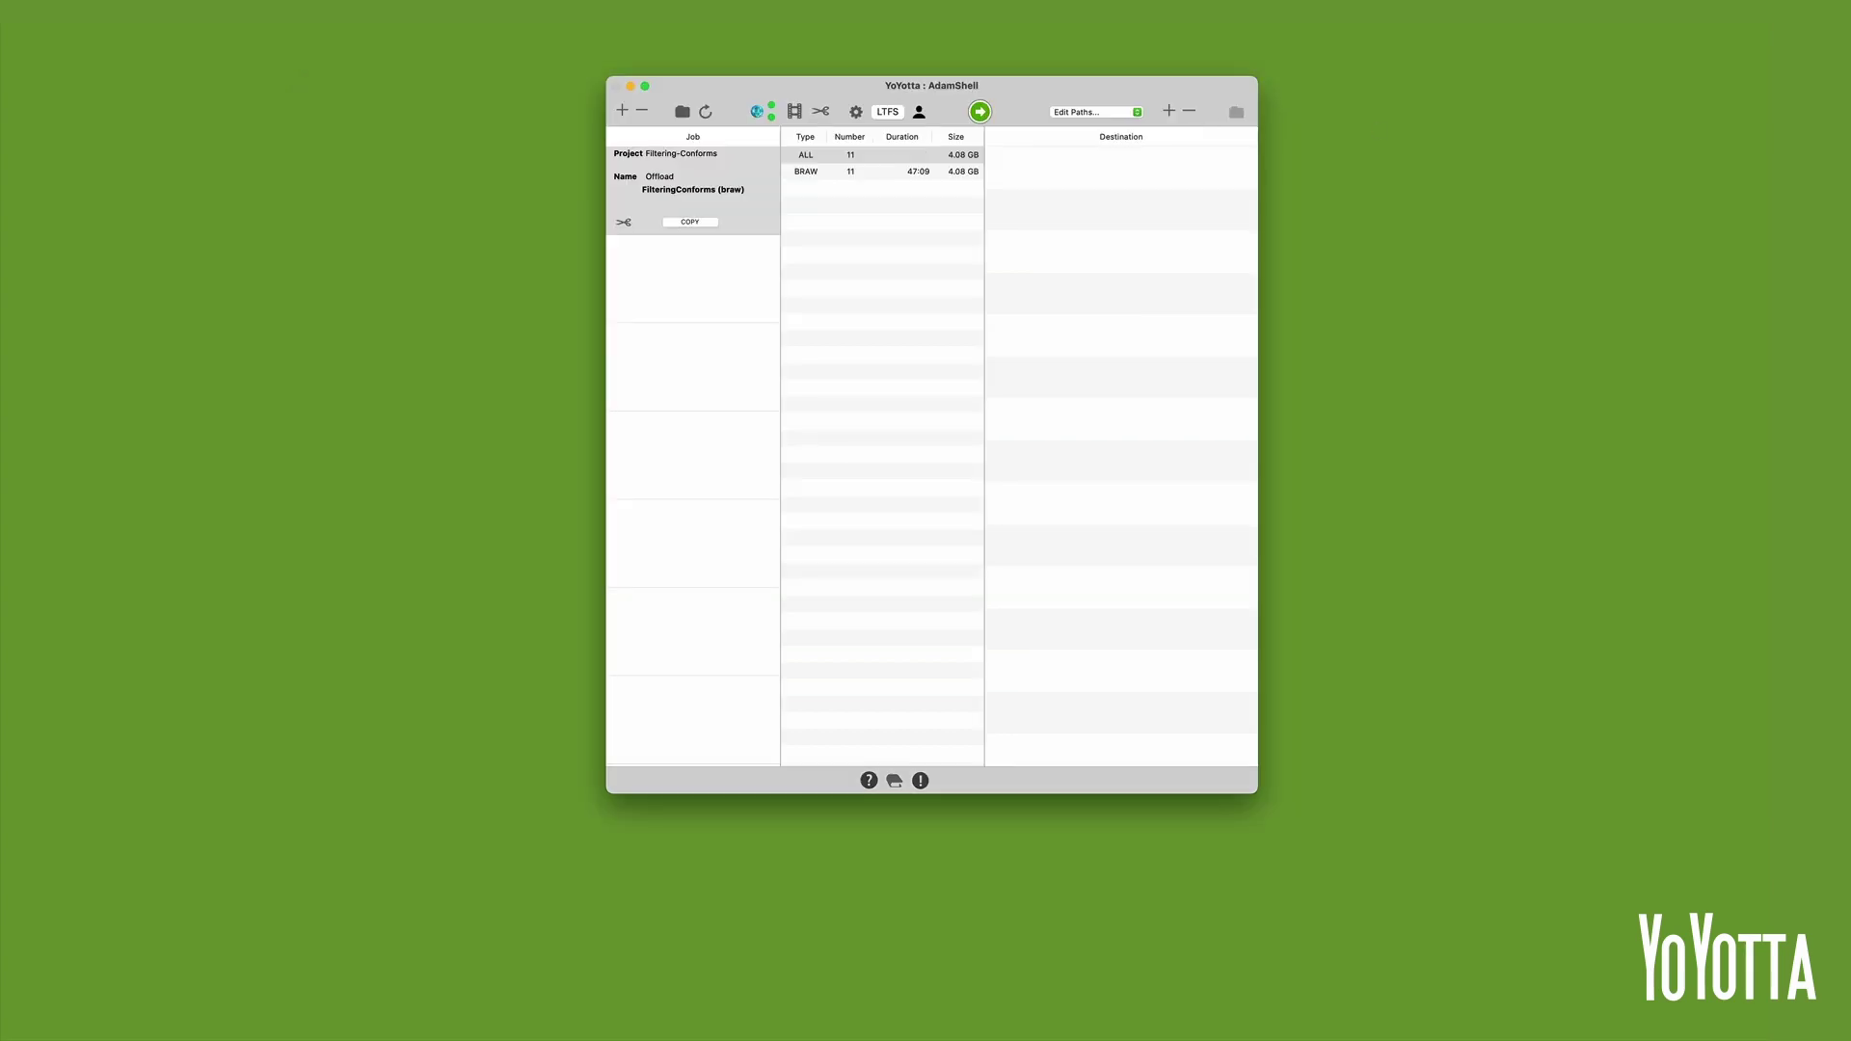
drag(1350, 220, 1070, 175)
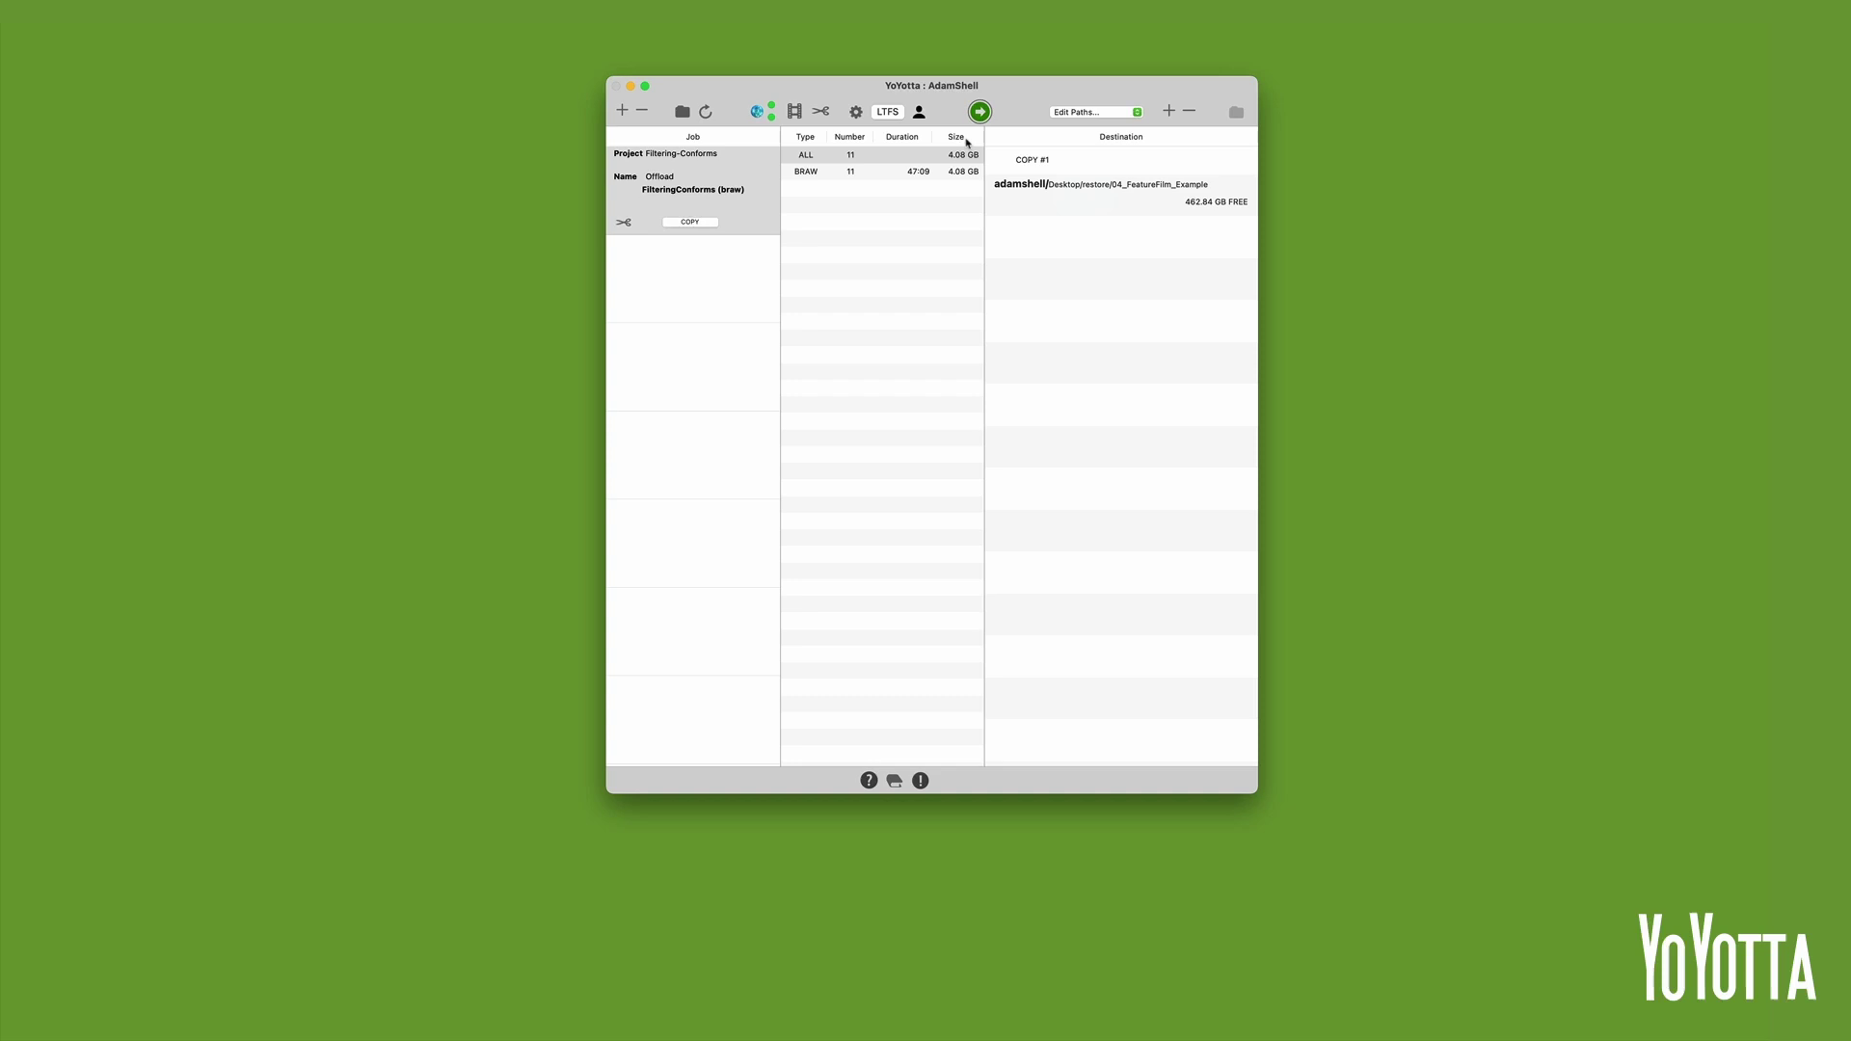
click(979, 112)
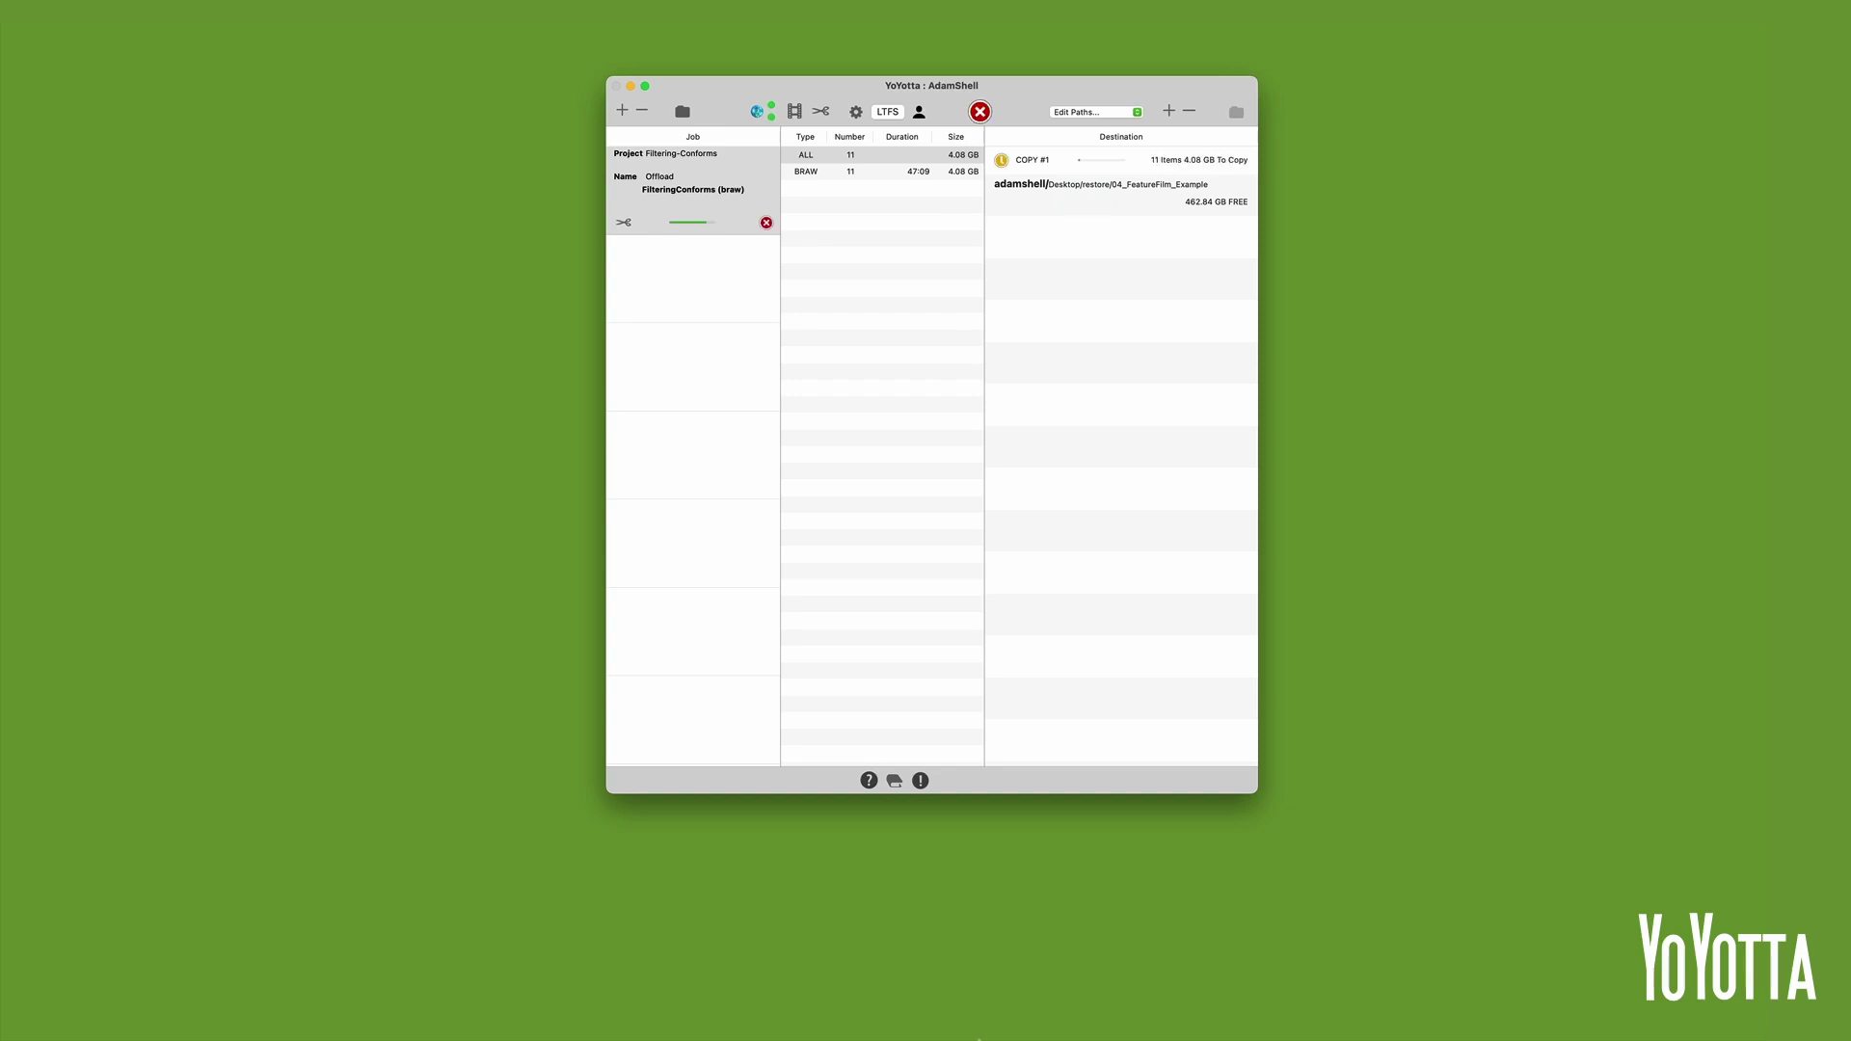